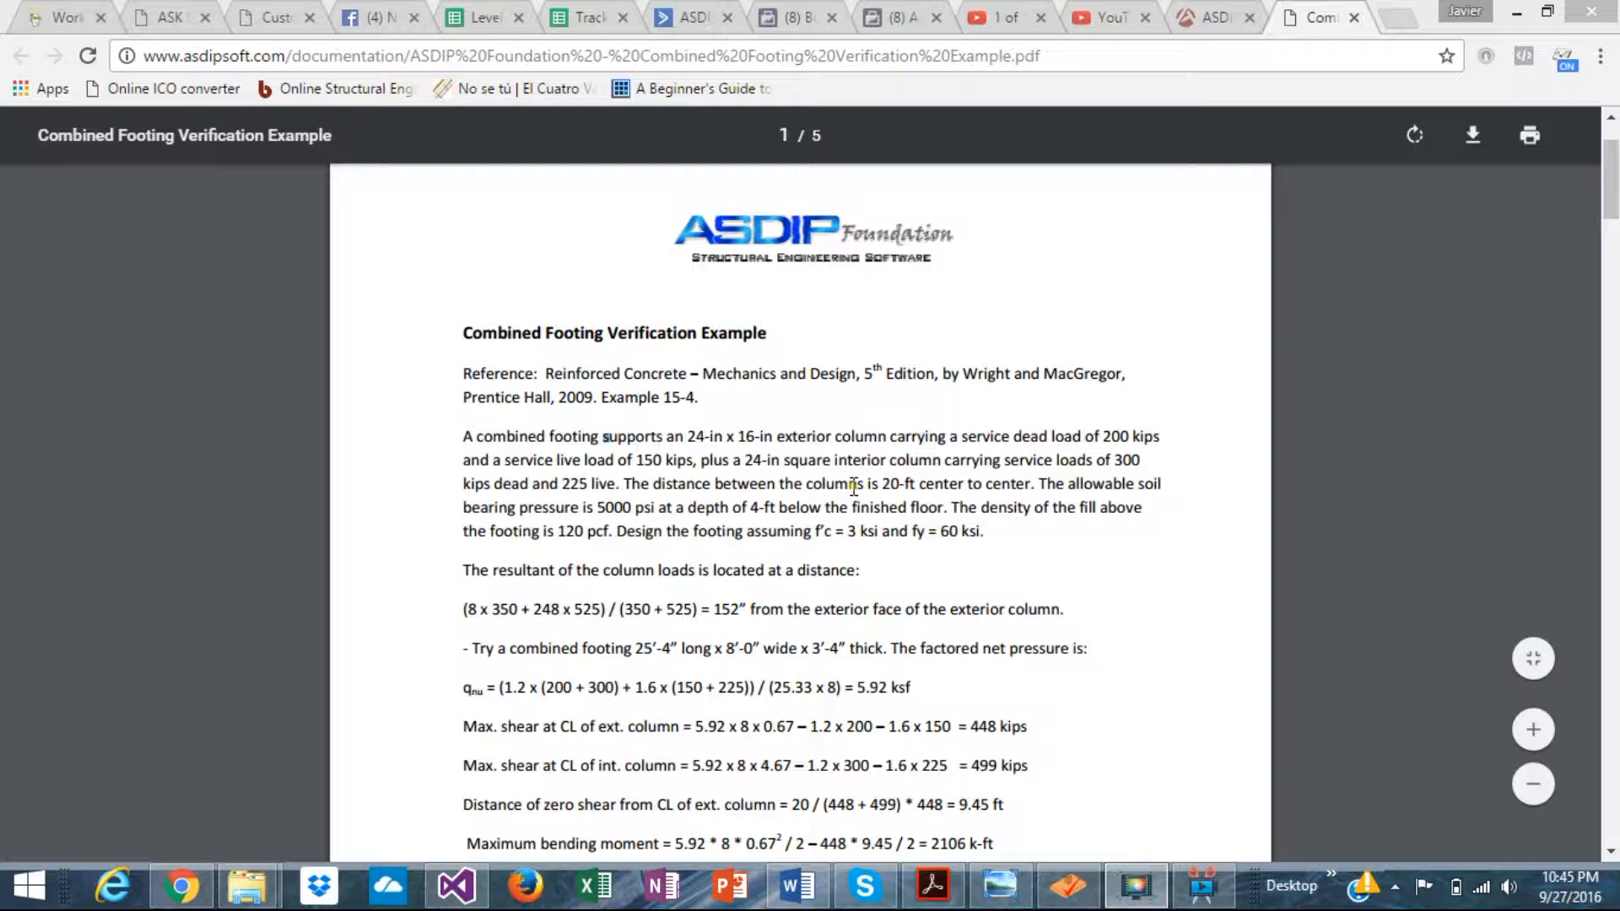
- Scroll through the combined footing verification example PDF, then show Combined footing.jpg beside it
scroll(848, 481, down, 1)
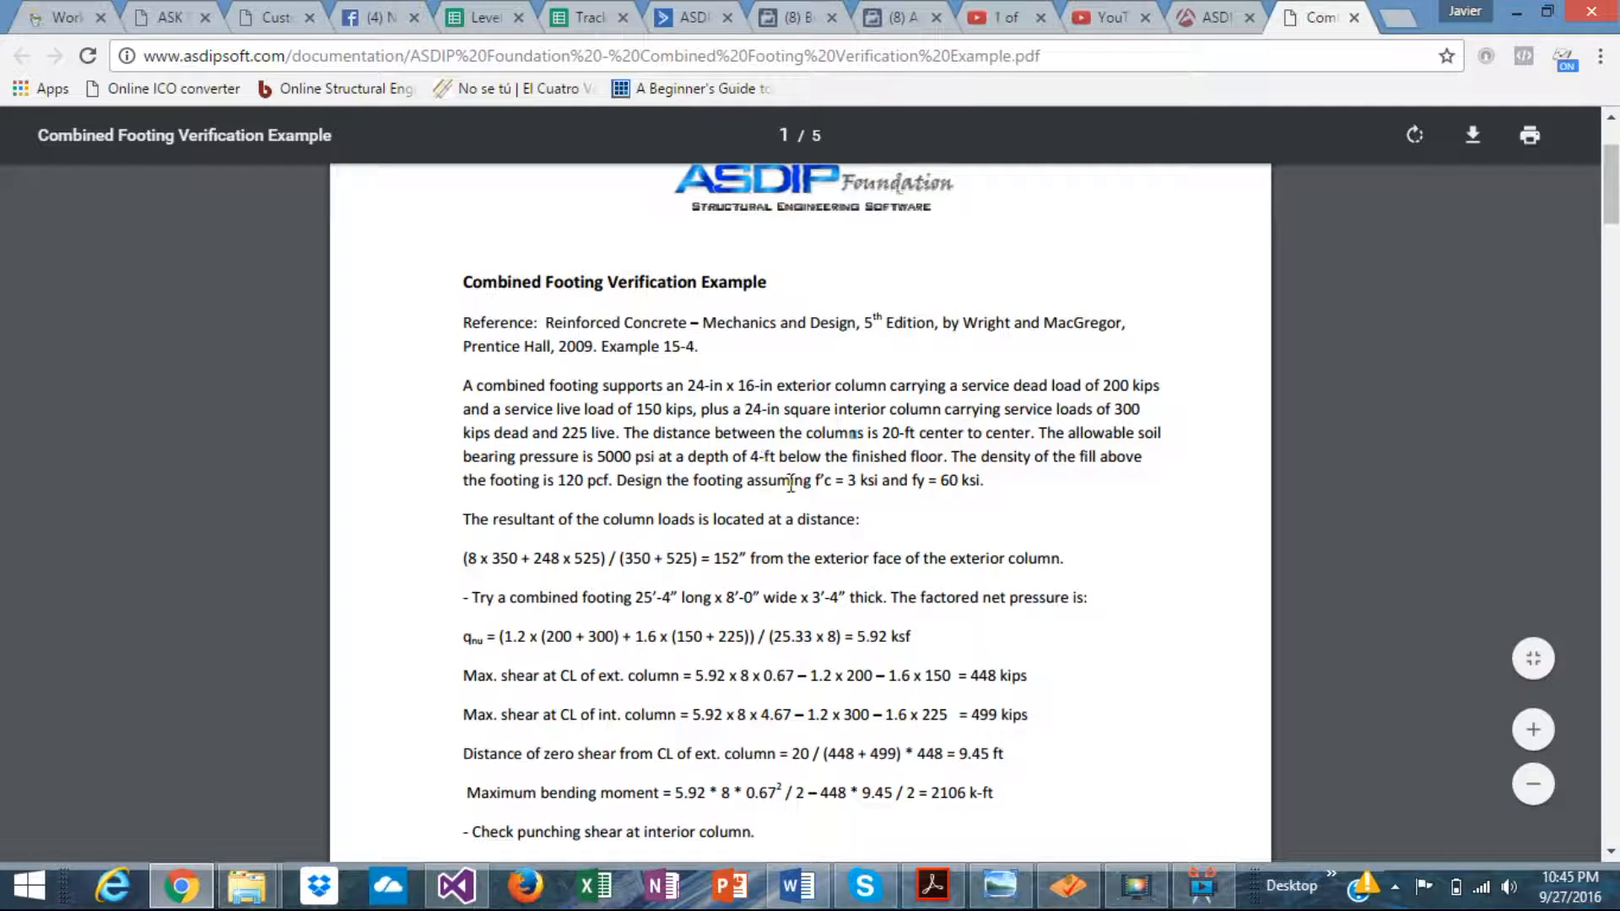
click(1001, 898)
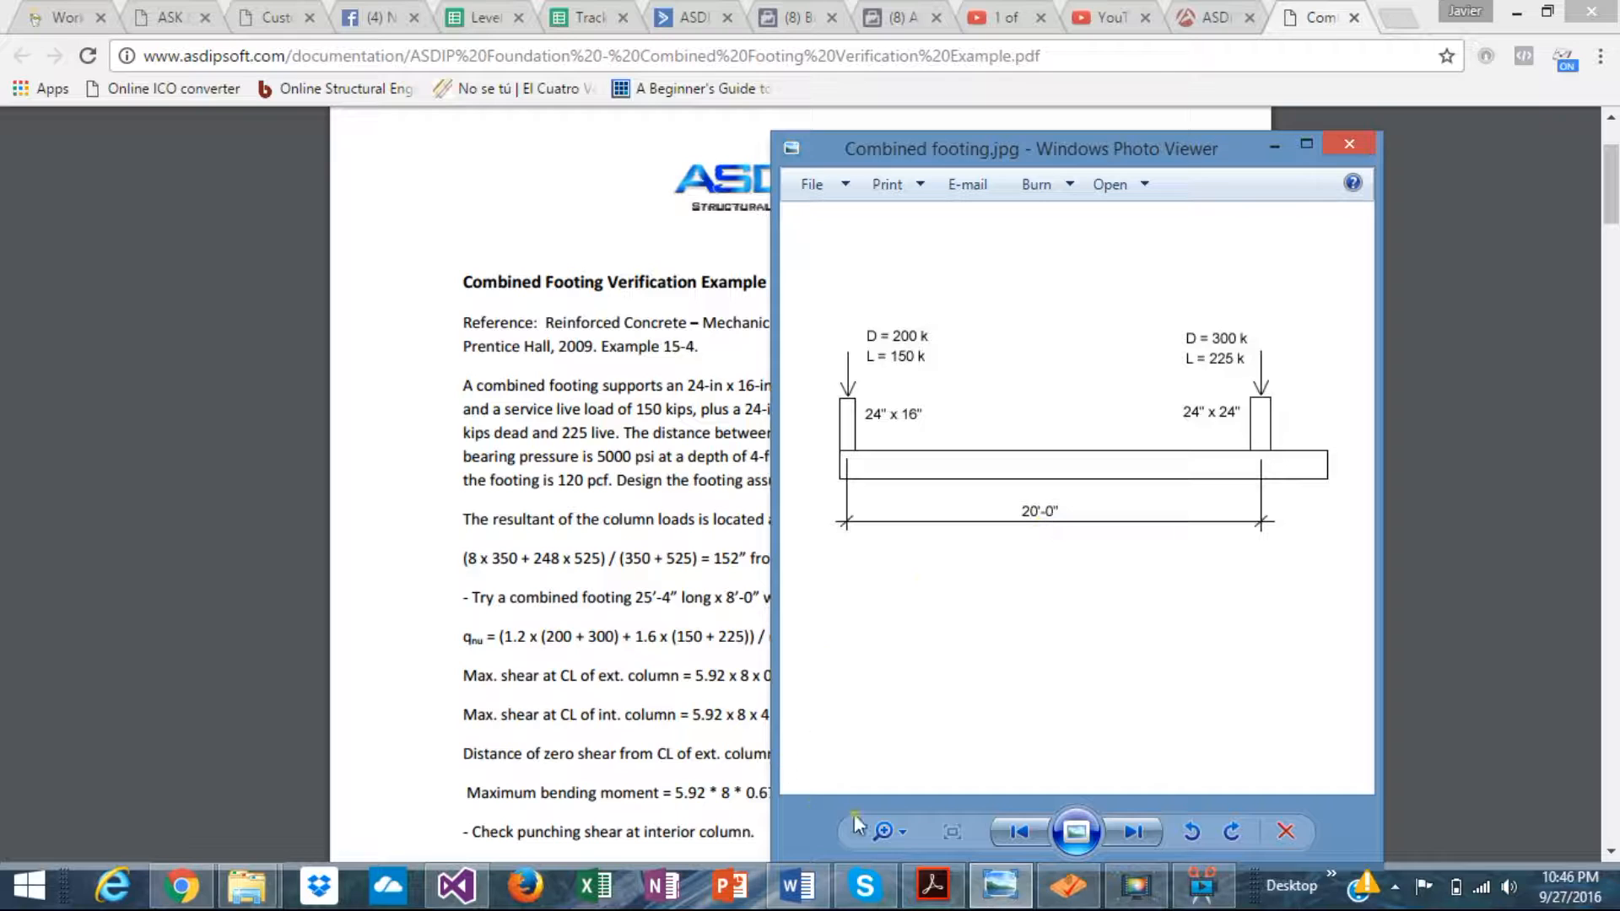
- Switch to the ASDIP Foundation window with the 20.00 ft column spacing and 40.0 in thick footing
click(1065, 899)
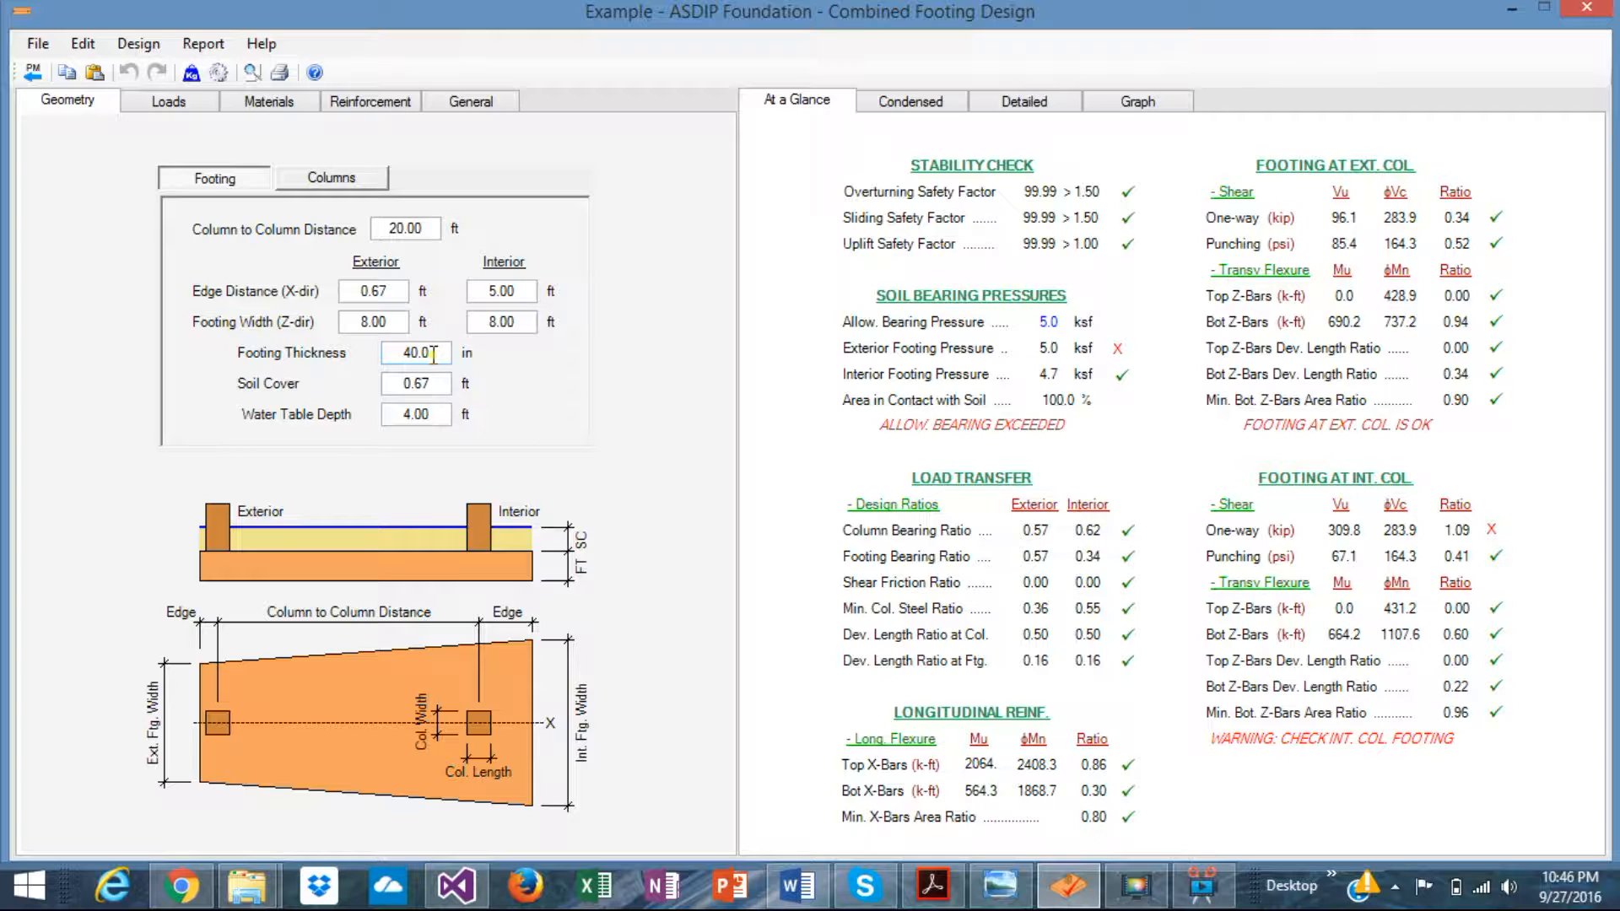
- Review column sizes and both columns' dead and live loads, then the column material properties
click(333, 179)
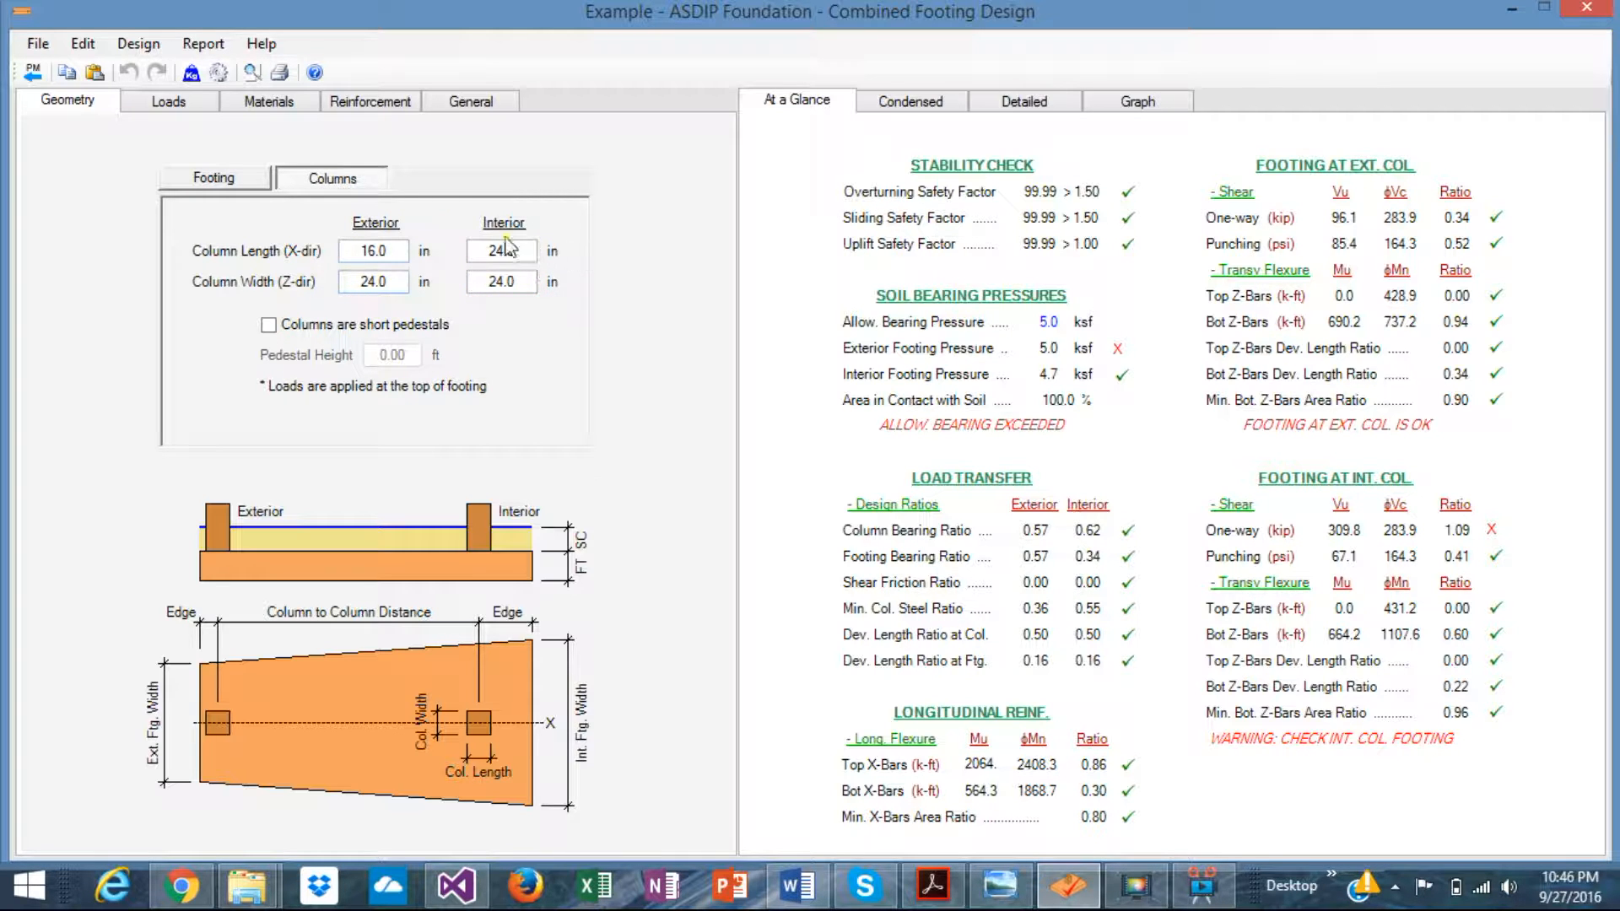
click(191, 102)
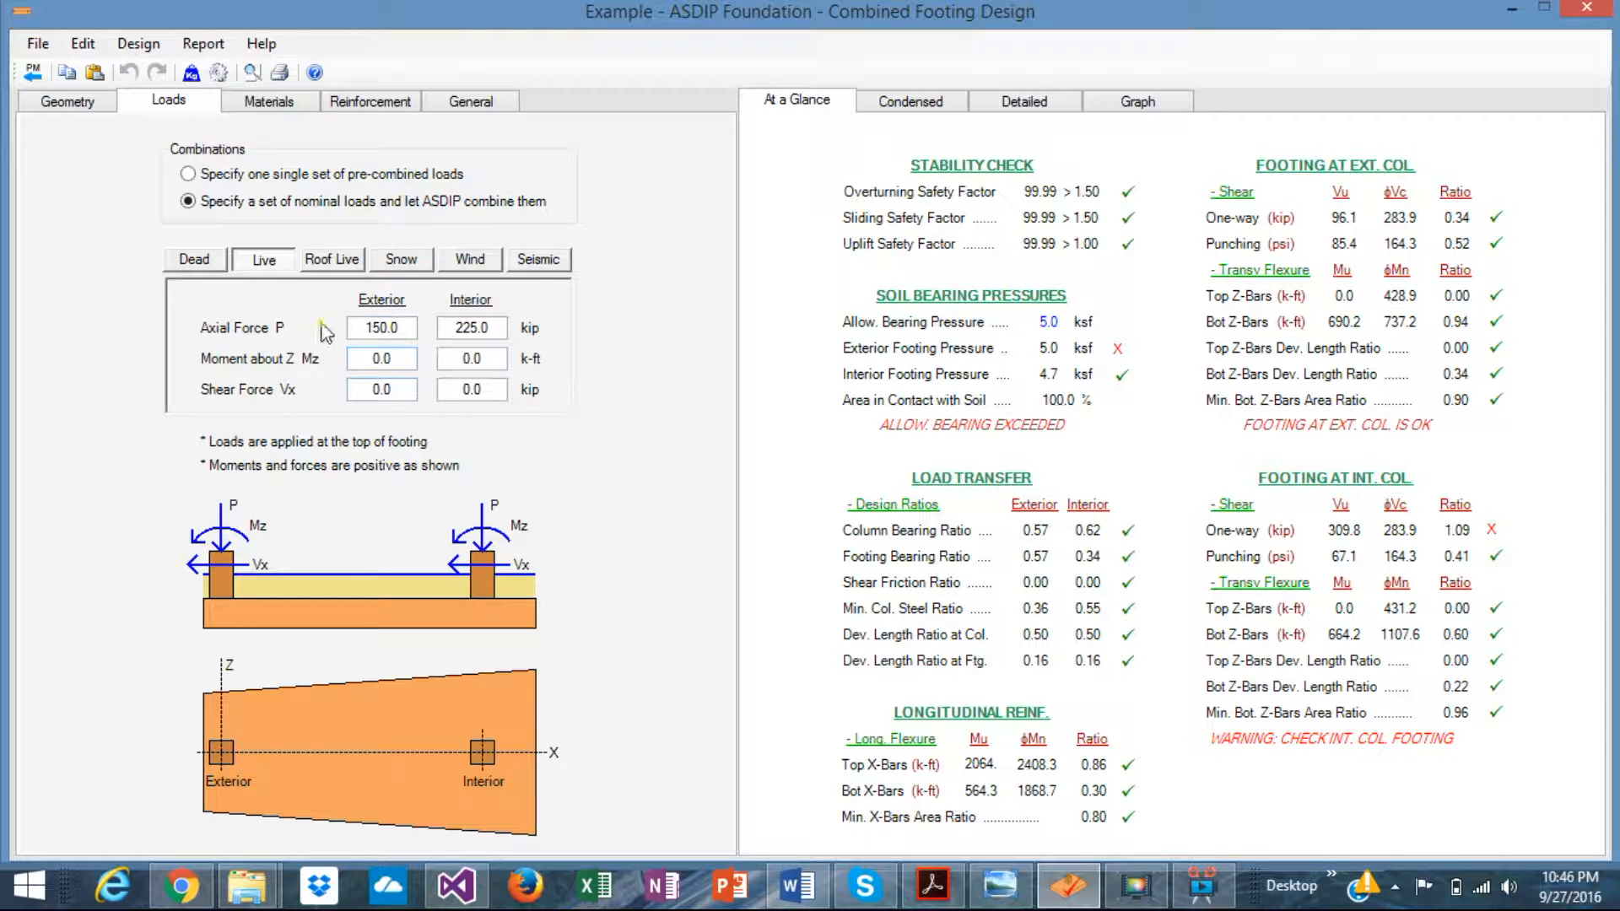
click(197, 259)
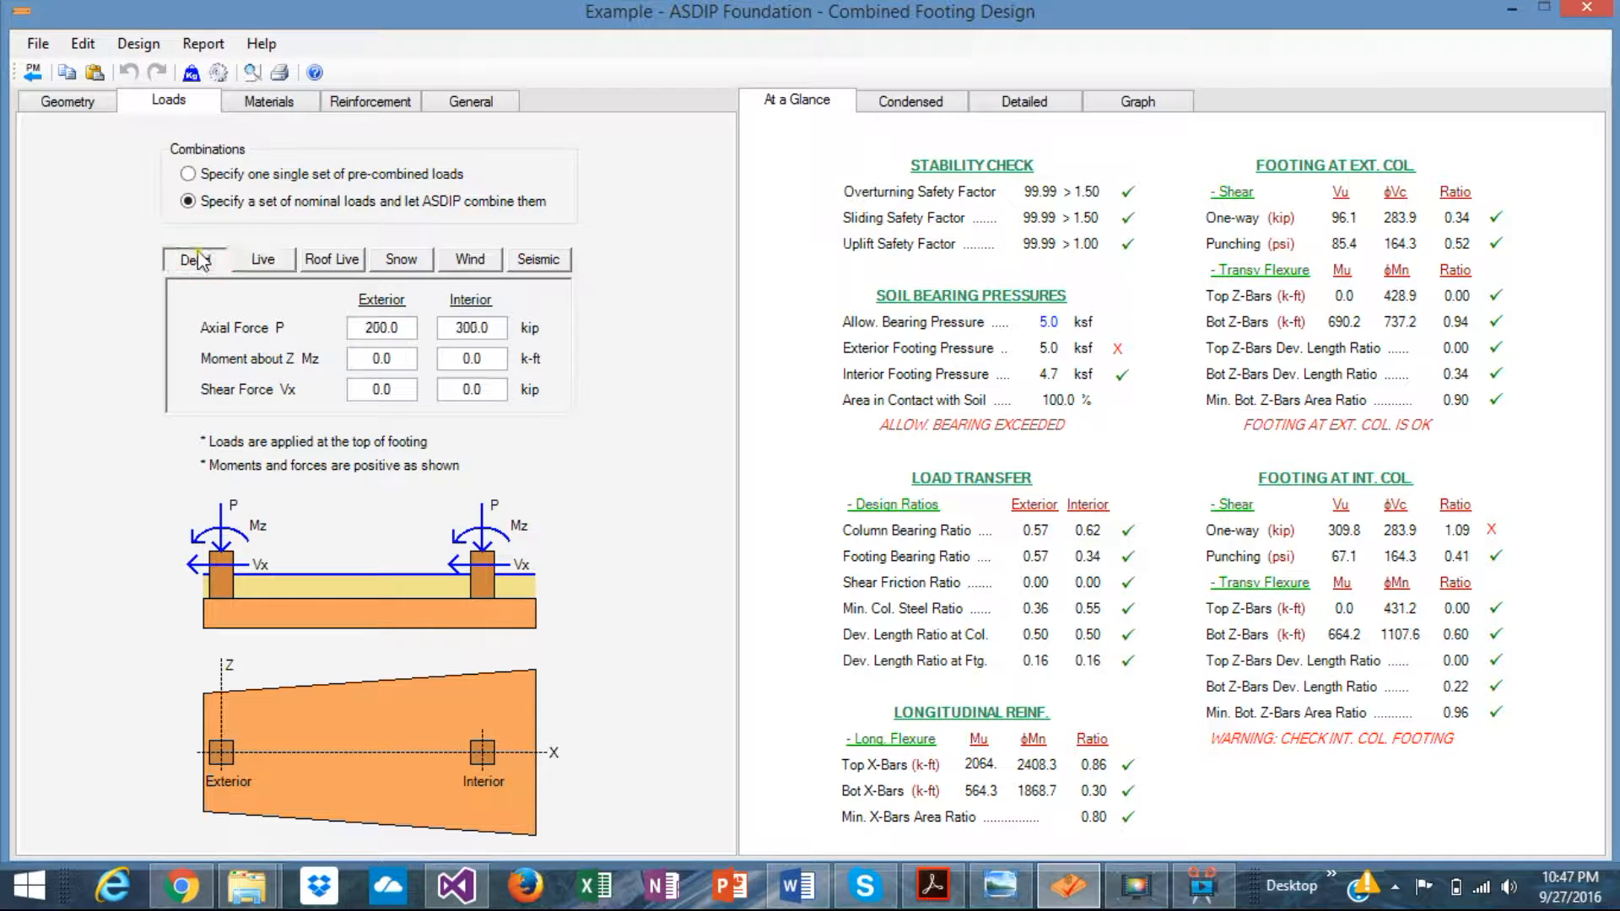
click(263, 262)
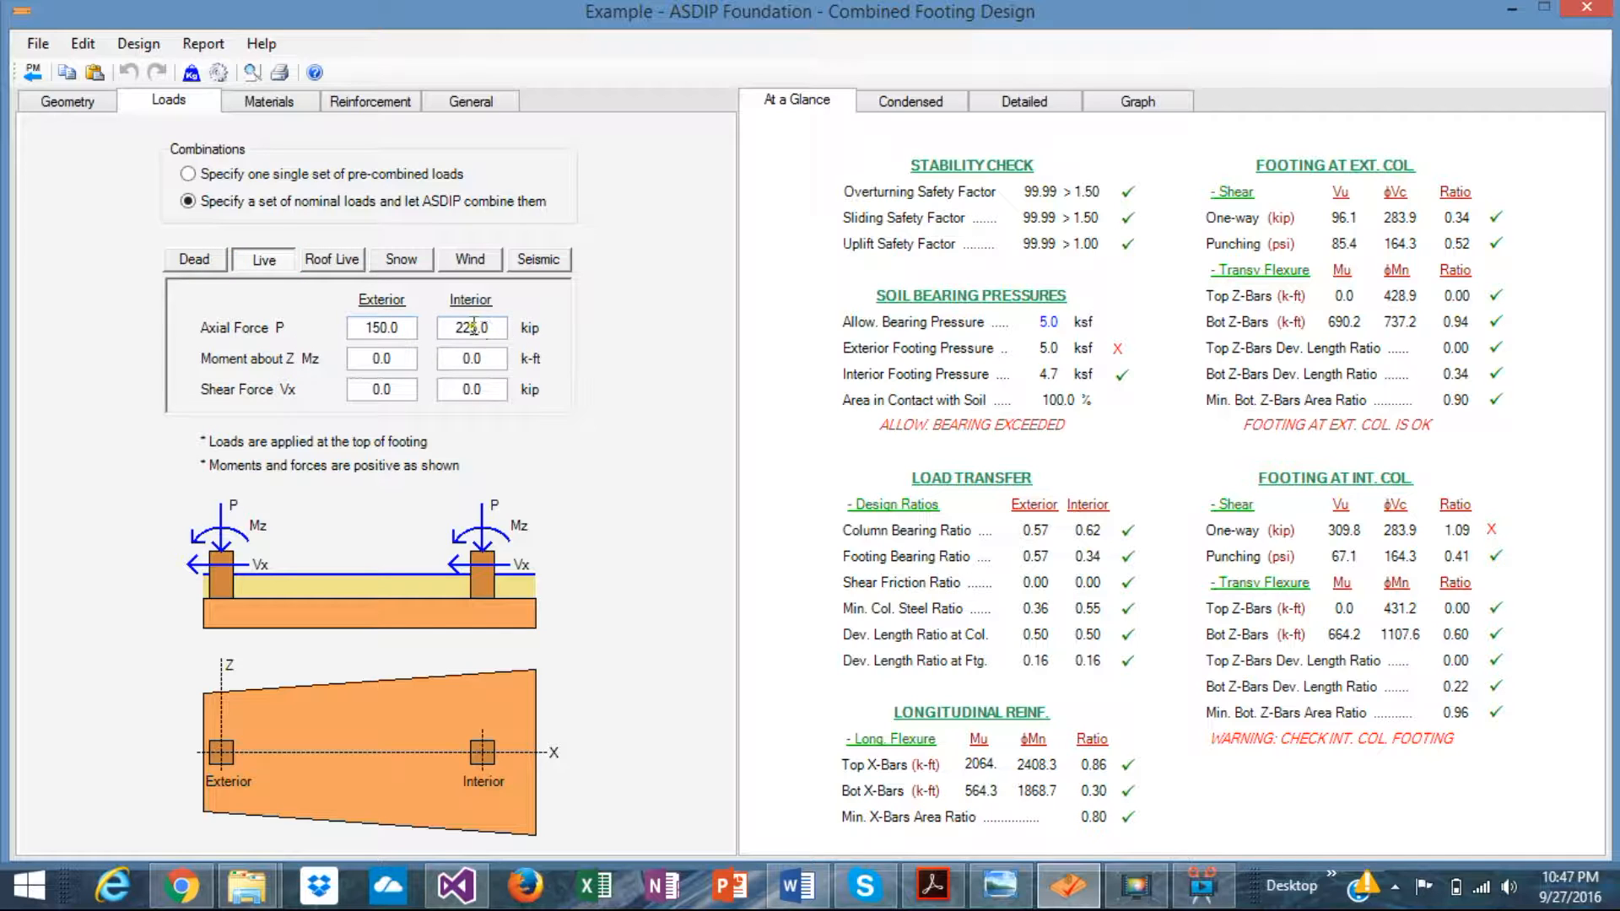
click(270, 104)
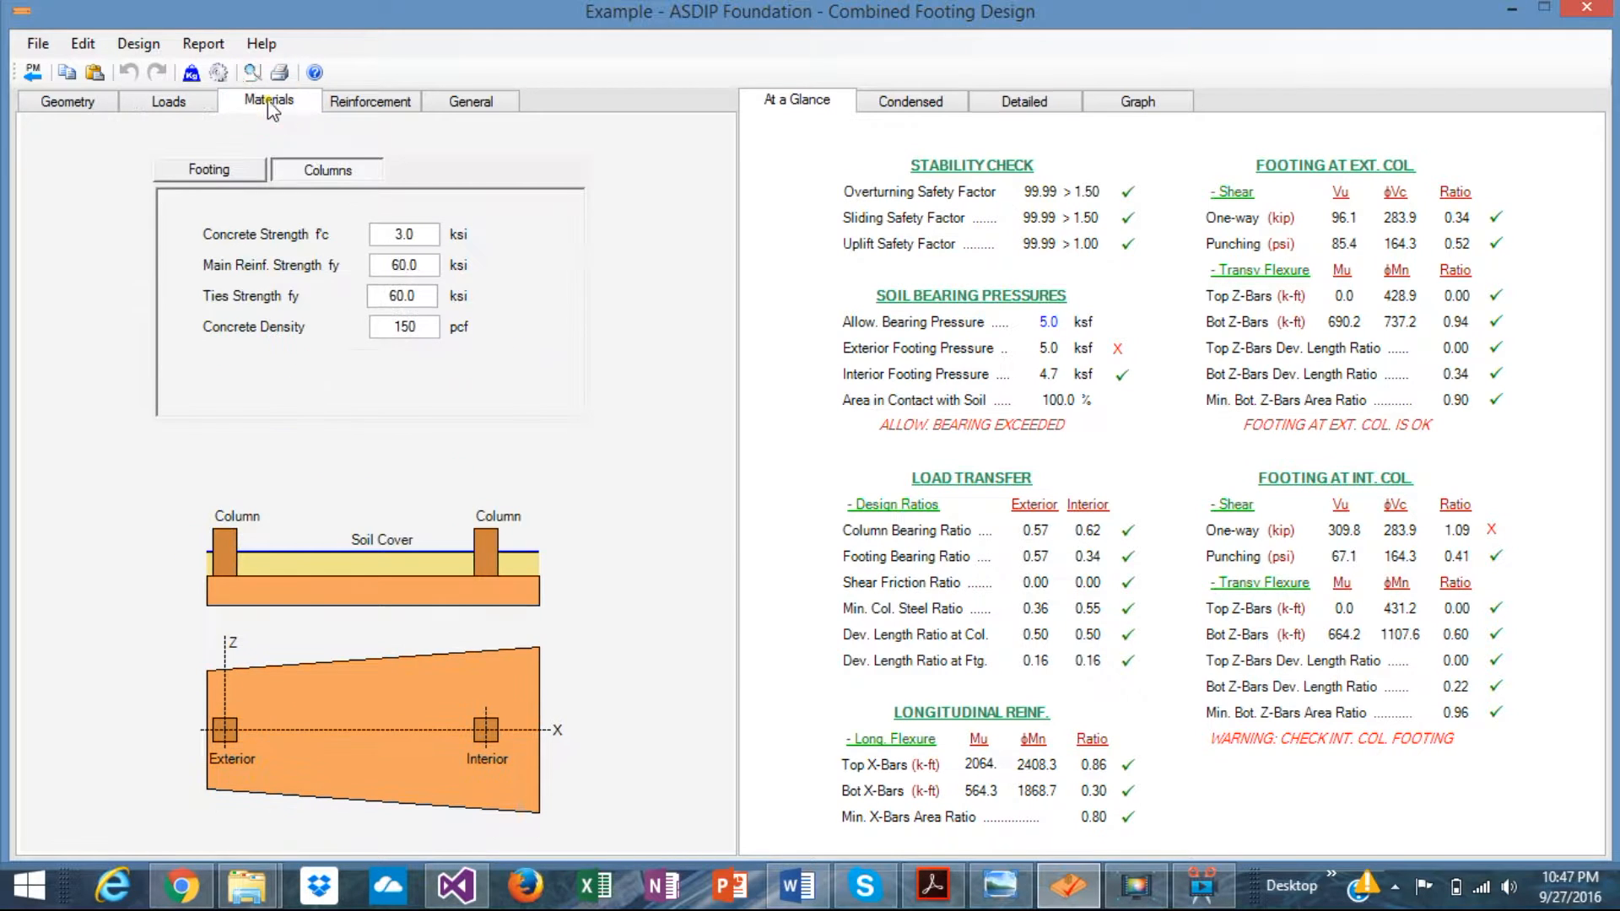
- Review footing materials and footing and column reinforcement, then go back to the 16x24 and 24x24 in columns
click(246, 177)
click(371, 103)
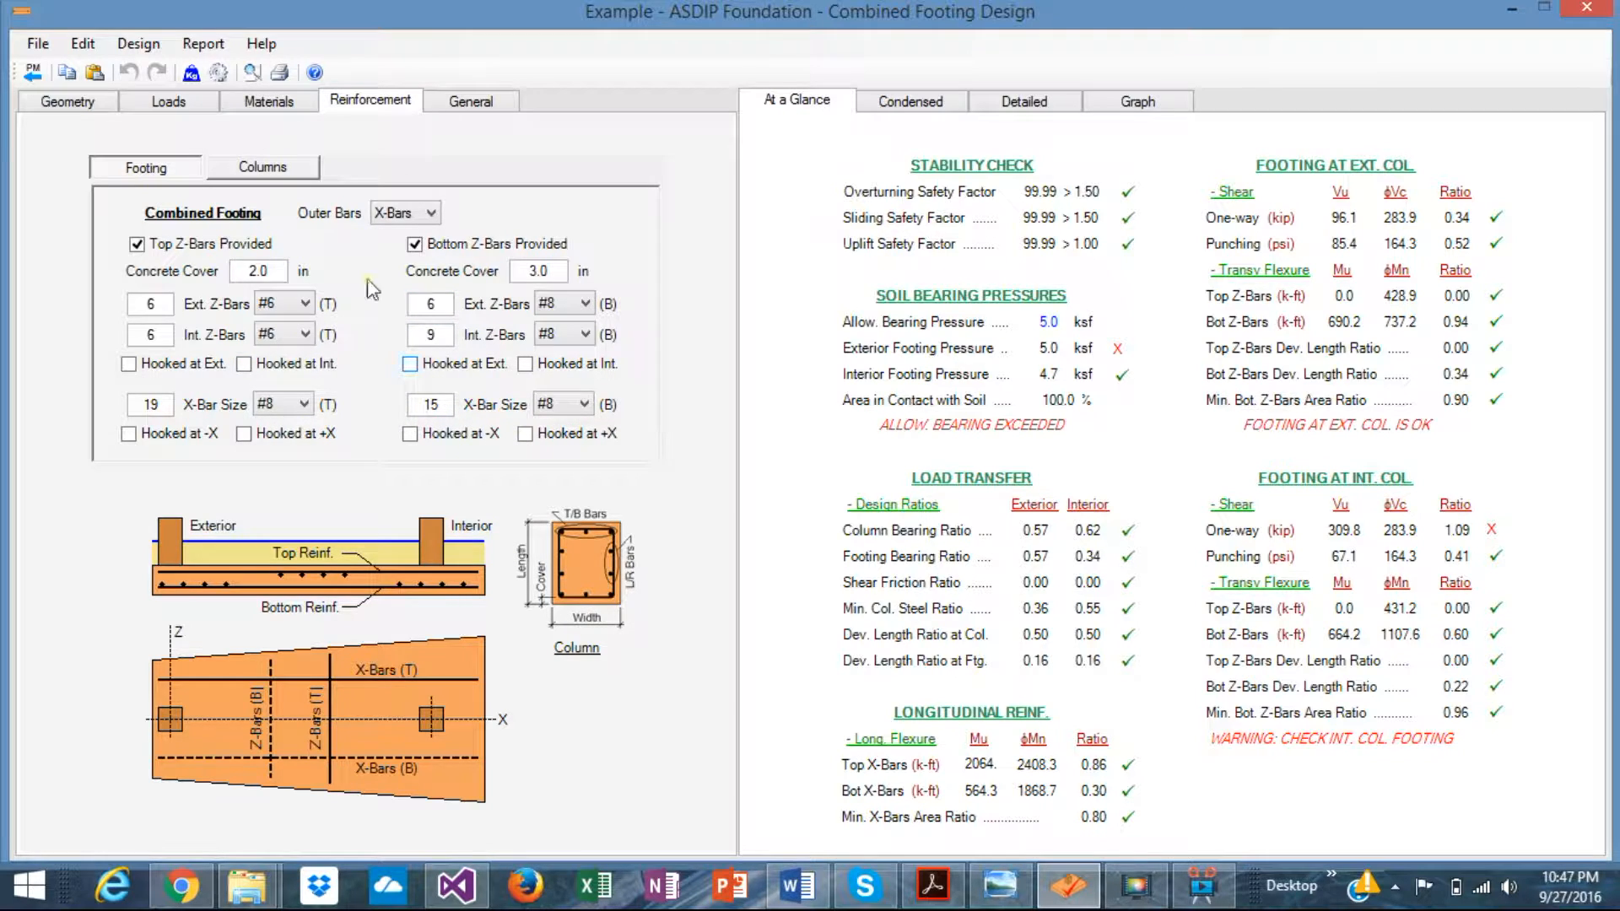
click(287, 169)
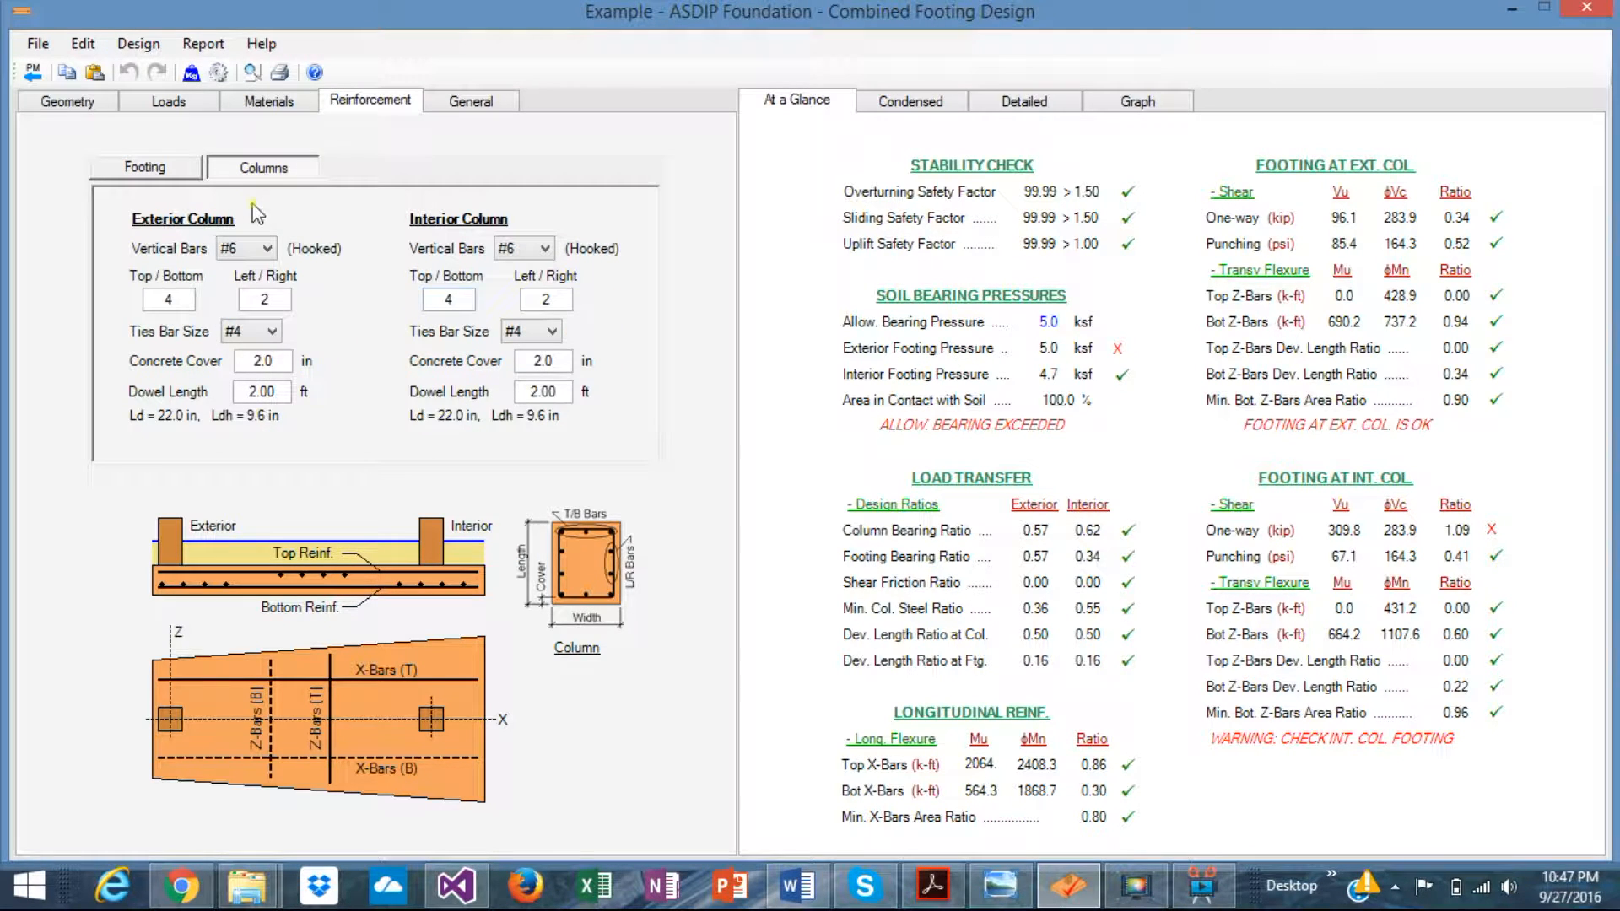
click(488, 93)
click(82, 108)
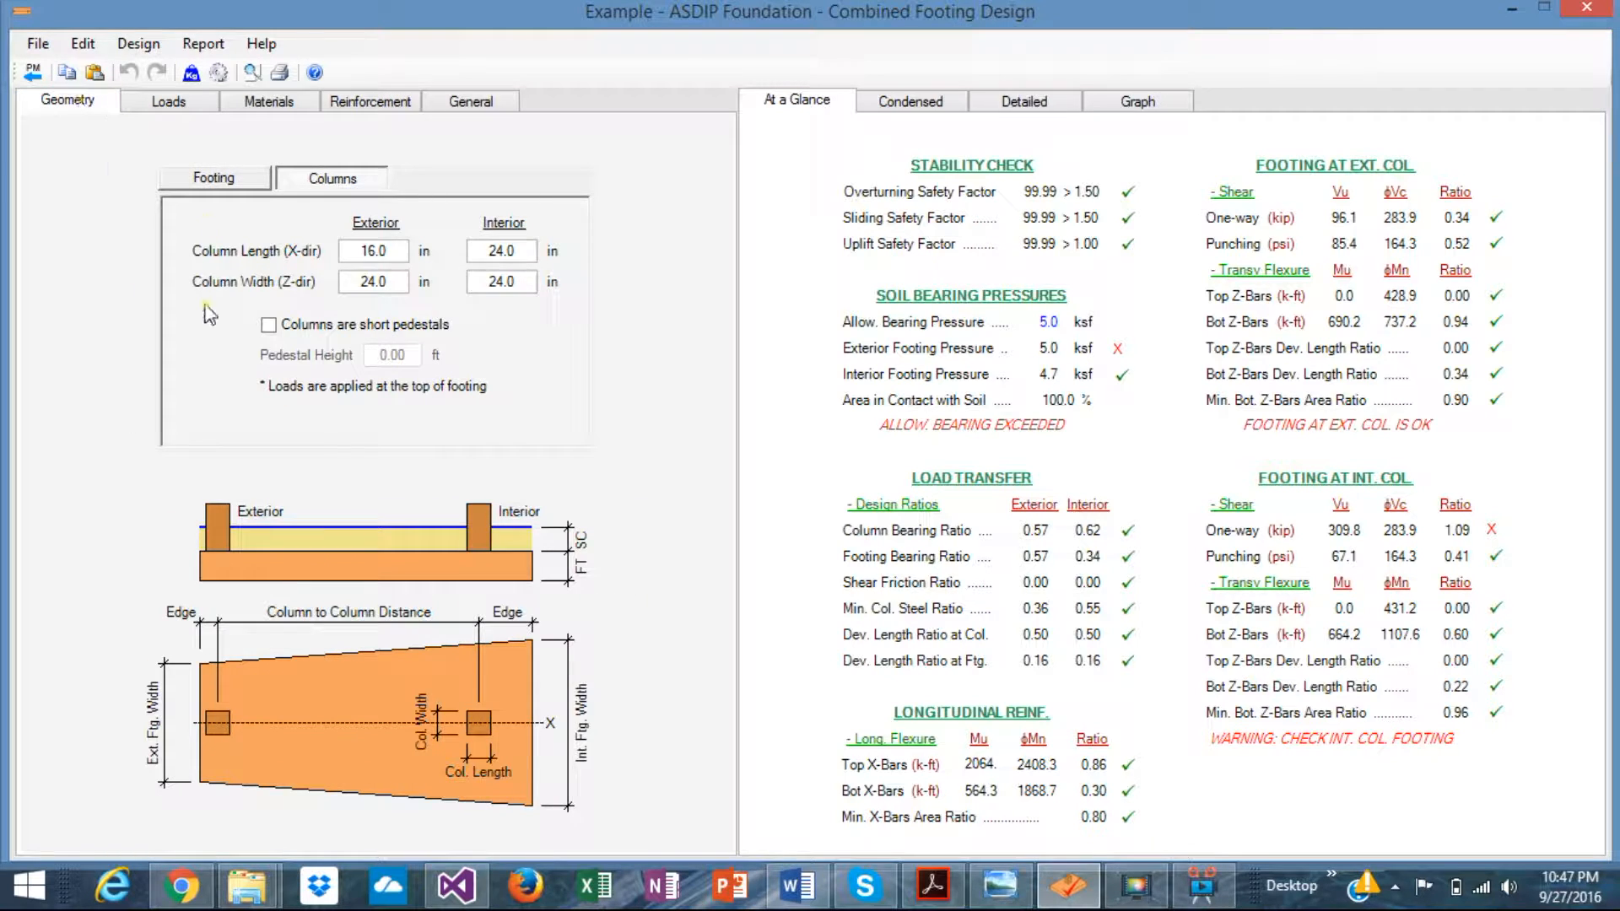
- Show the footing dimensions and the condensed report with 5.0 and 4.7 ksf bearing pressures
click(215, 178)
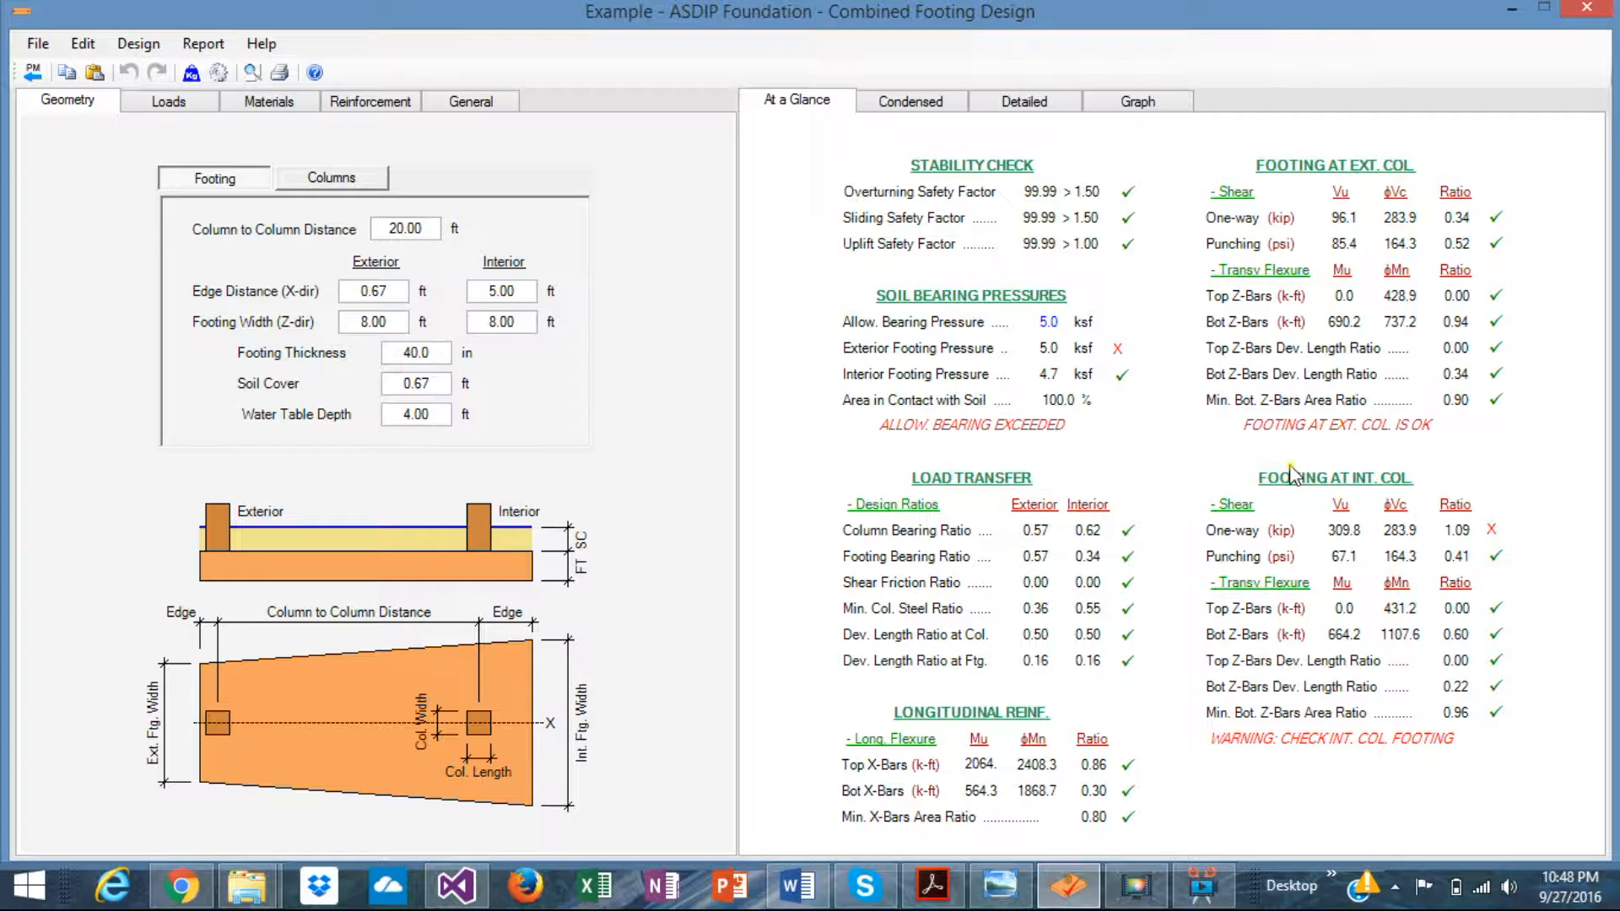
click(918, 118)
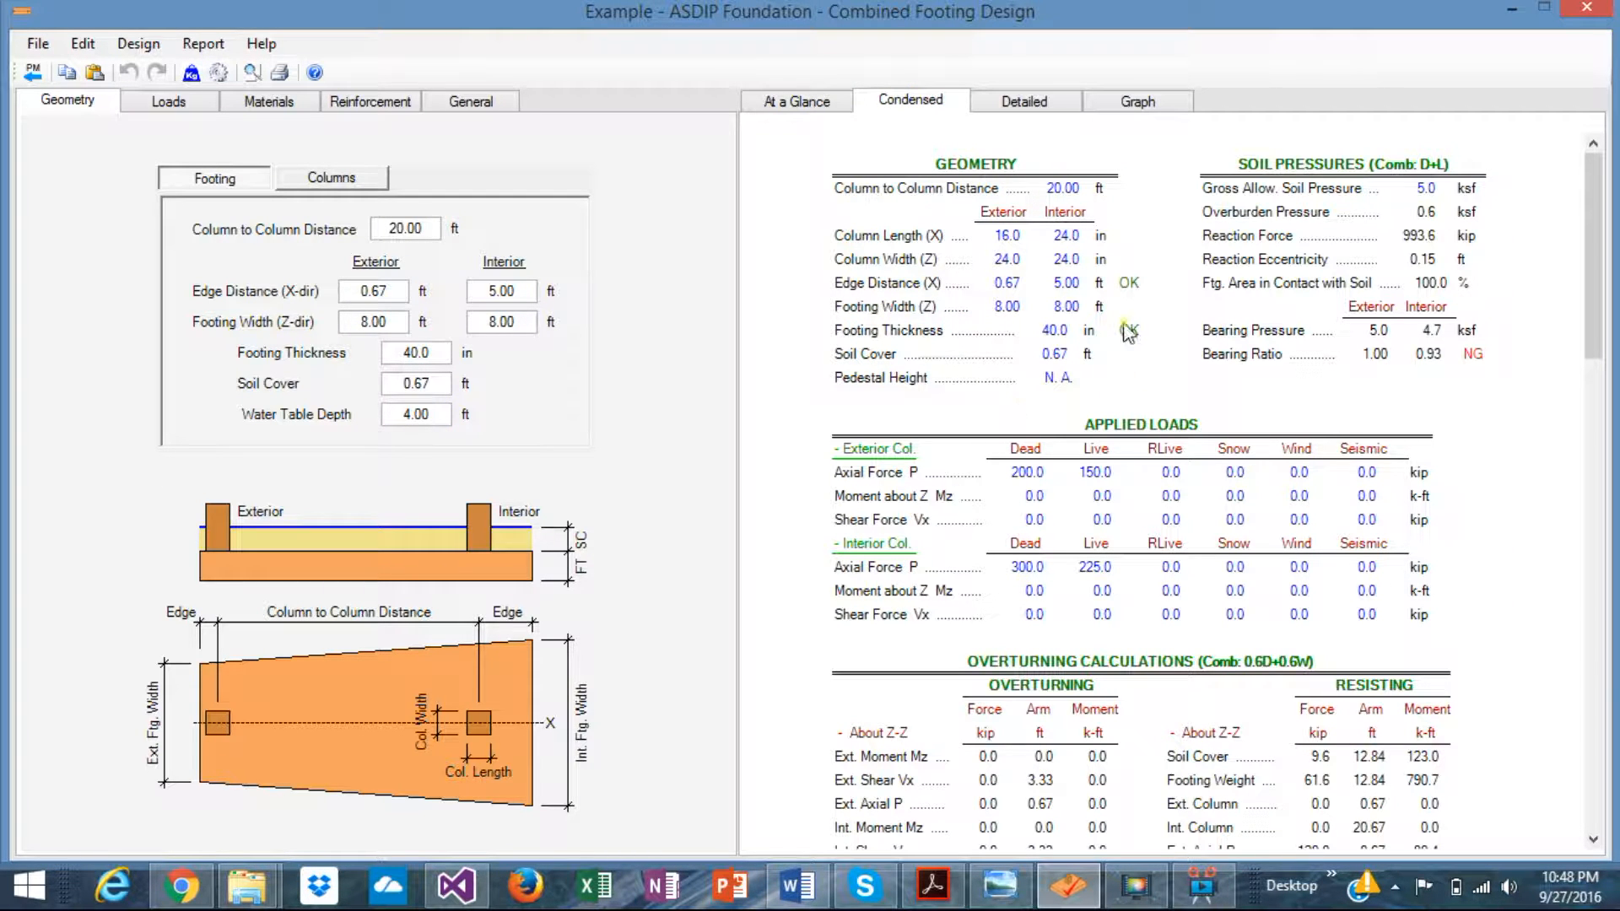
scroll(1156, 422, down, 10)
scroll(1163, 430, up, 2)
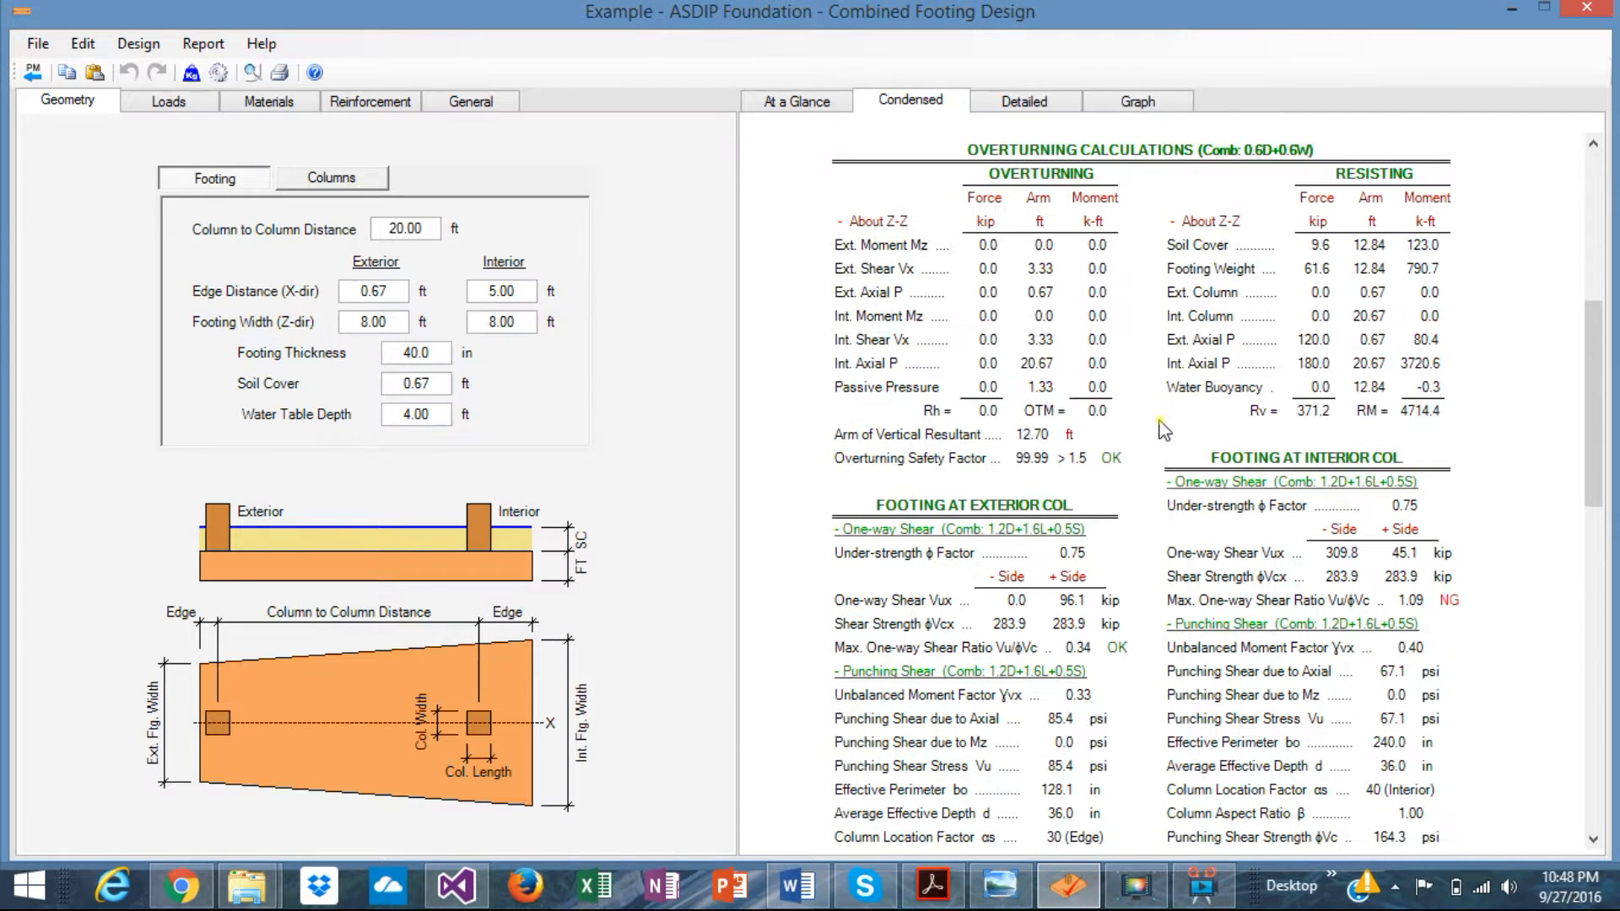
scroll(1165, 431, up, 2)
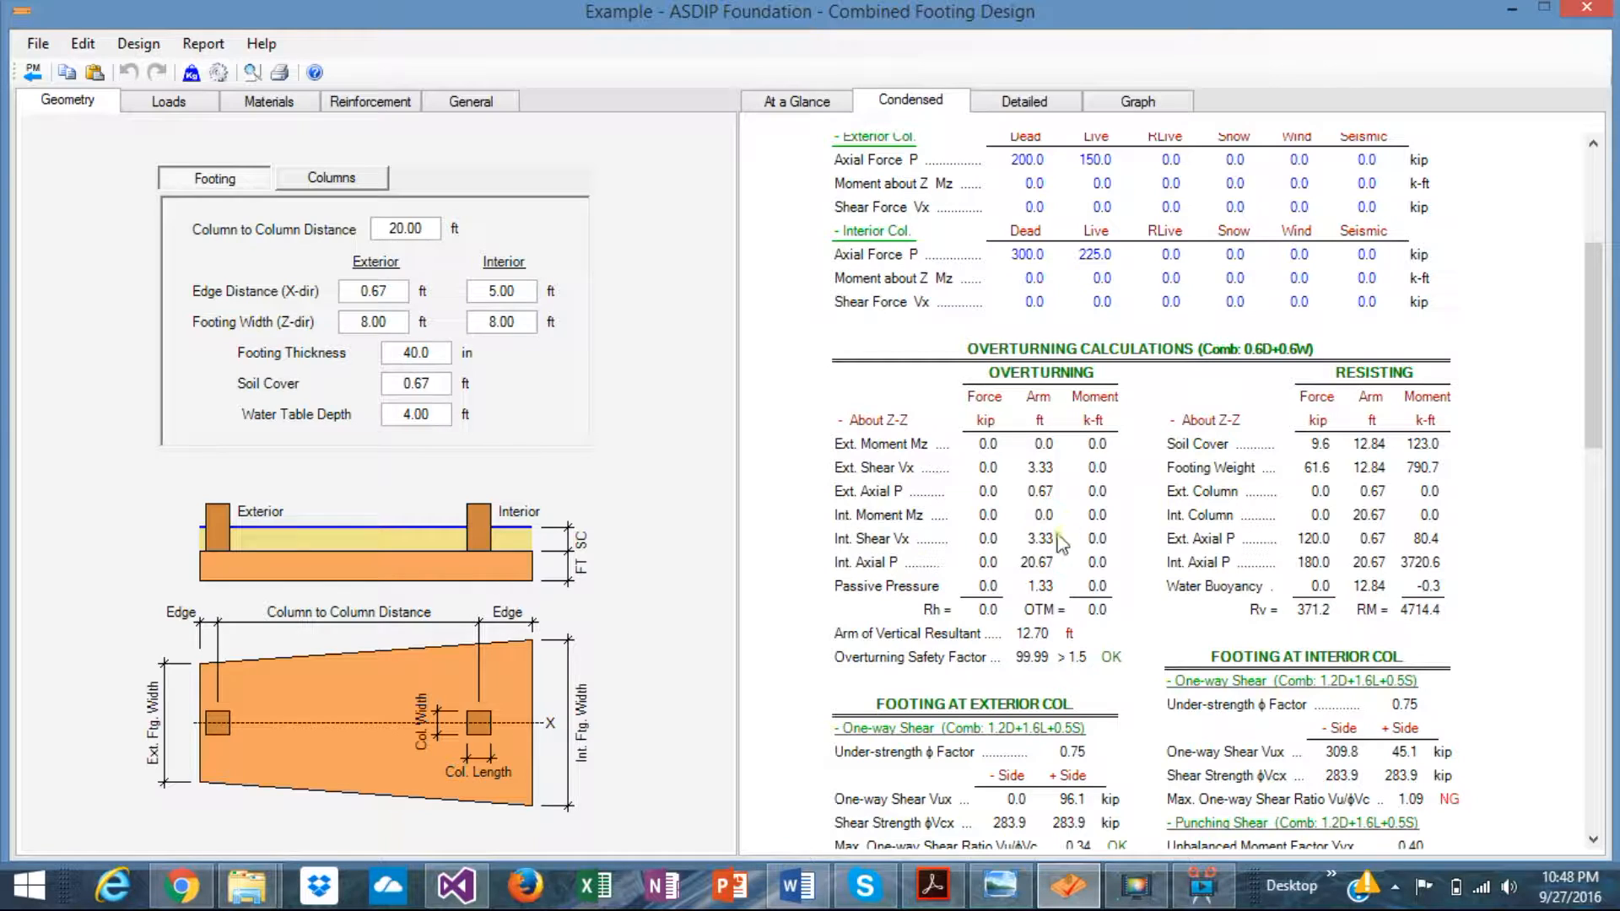
scroll(1360, 560, down, 3)
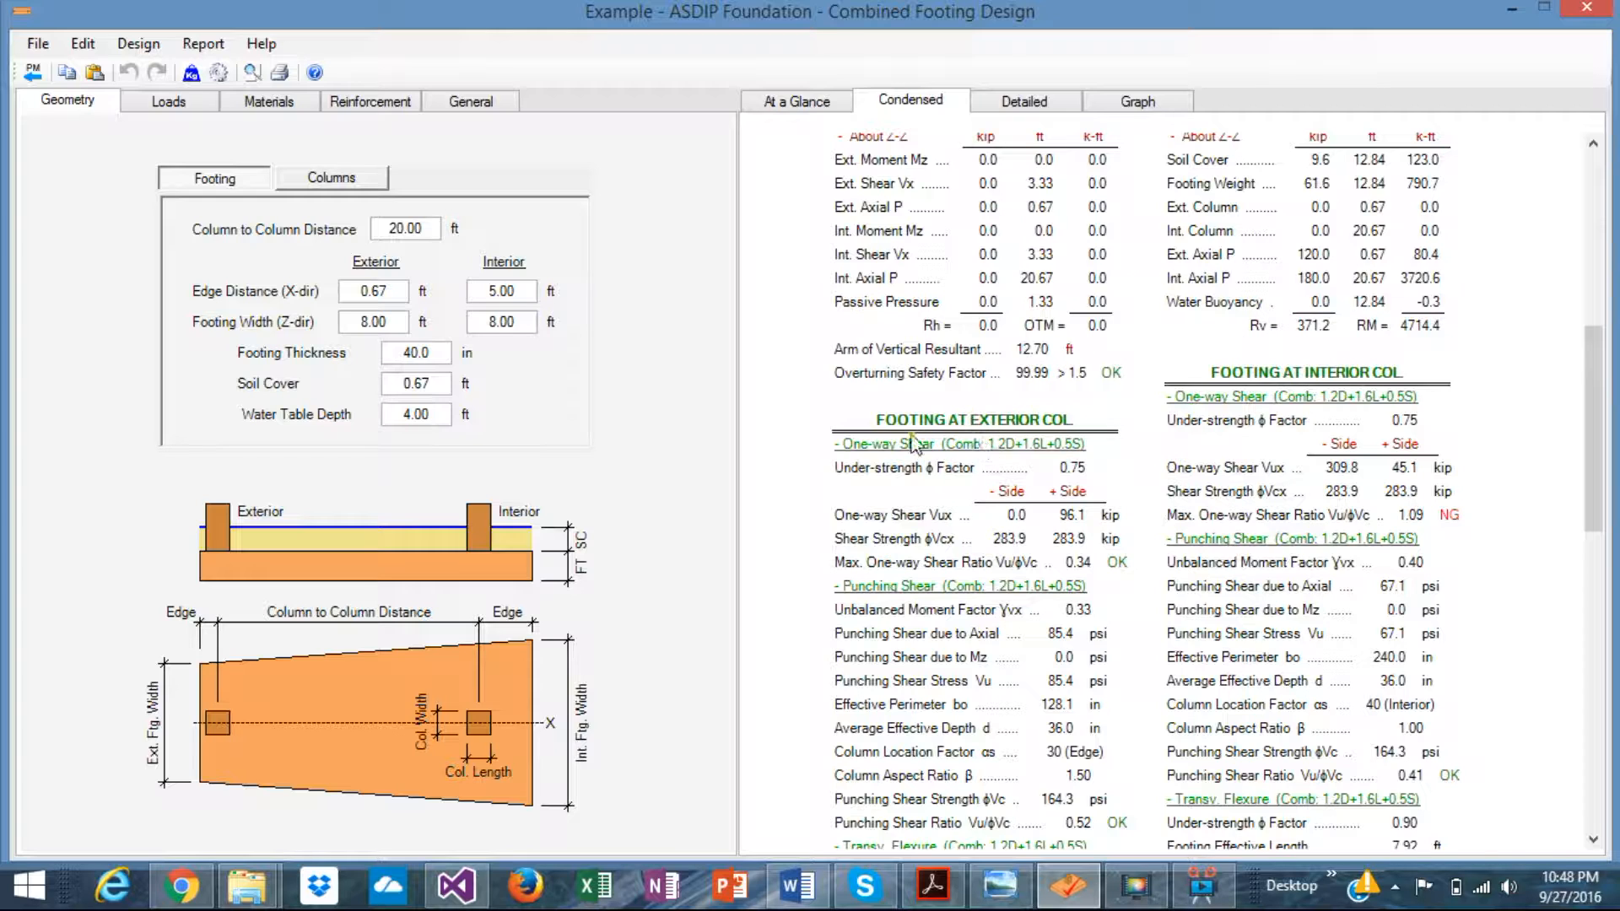
scroll(1108, 540, down, 3)
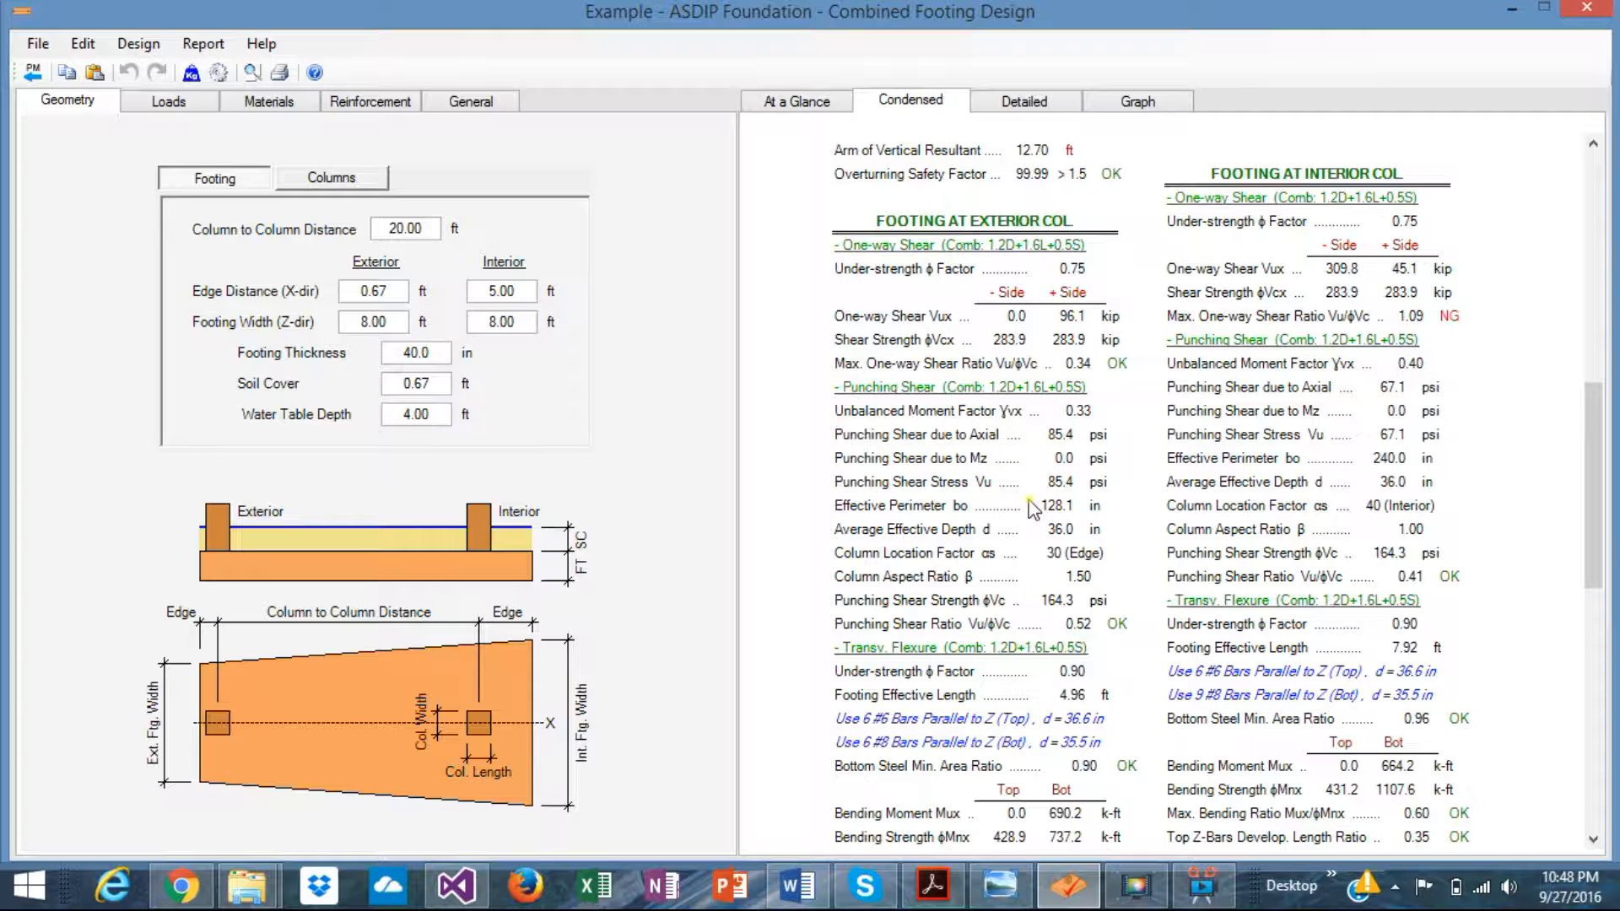
scroll(1033, 509, down, 2)
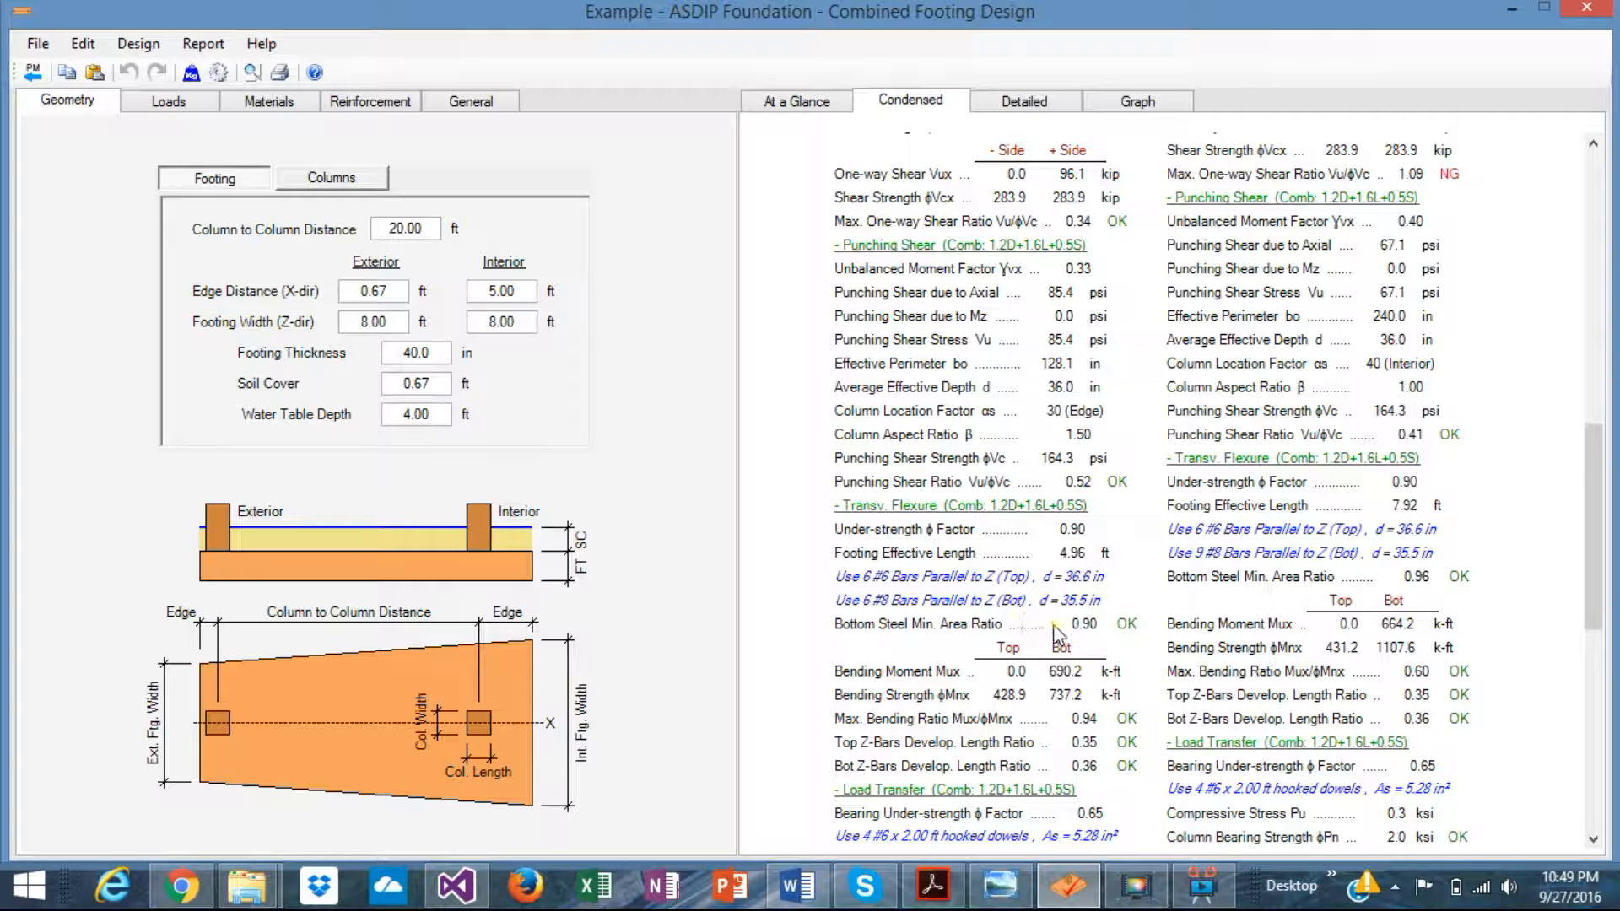
scroll(1051, 671, down, 4)
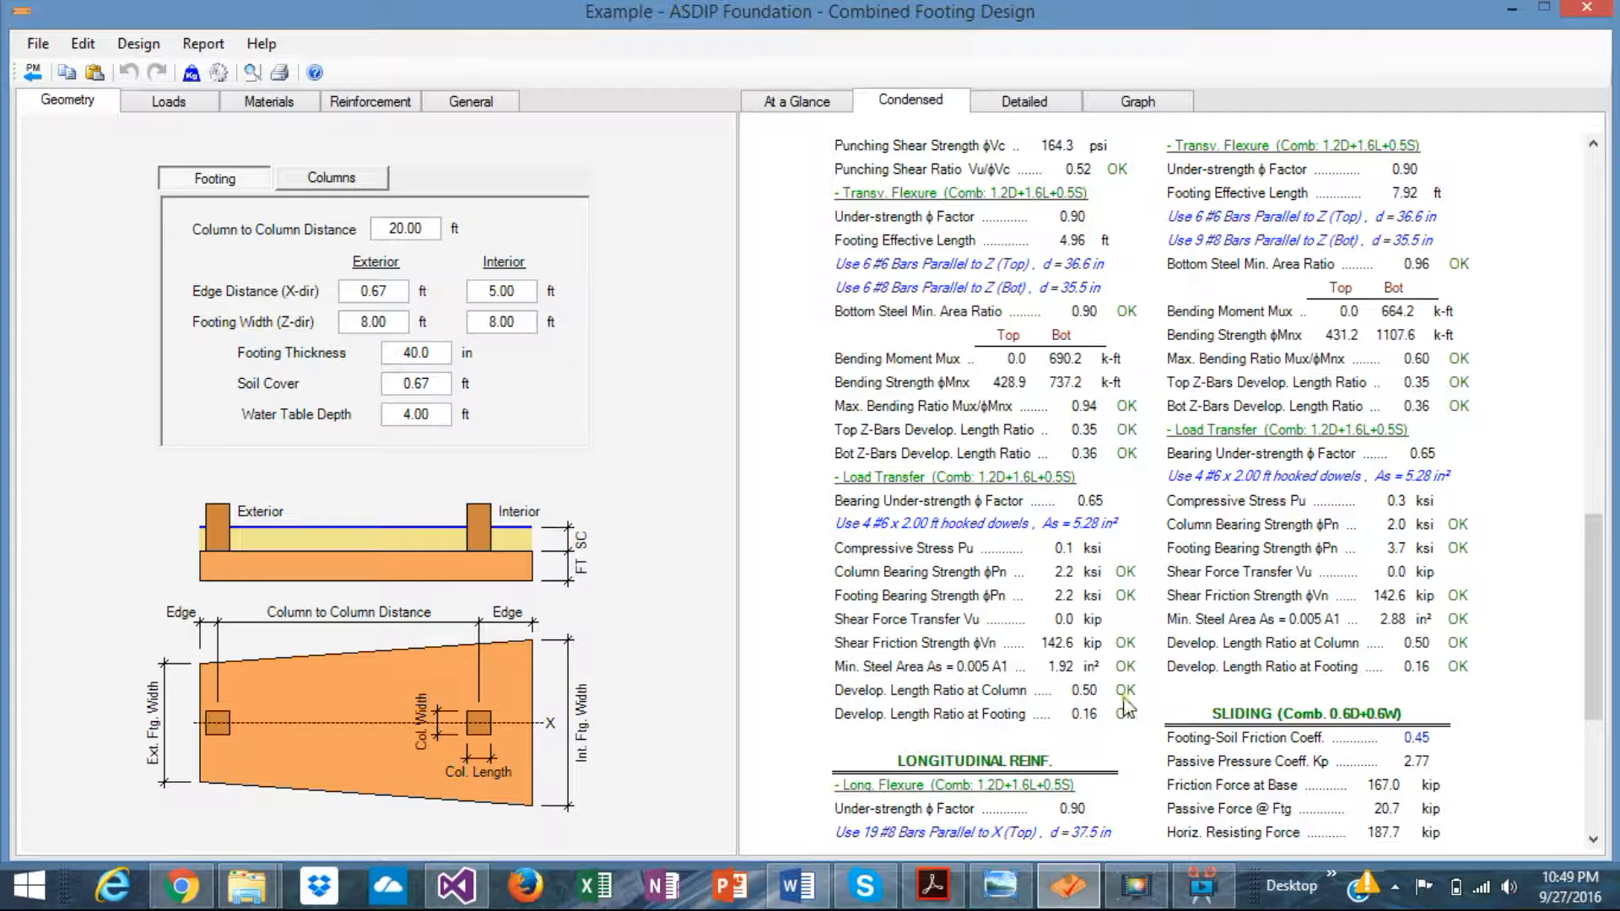
- Read the condensed report's sliding, uplift, materials and design codes sections, then switch to the detailed report
scroll(1100, 648, up, 8)
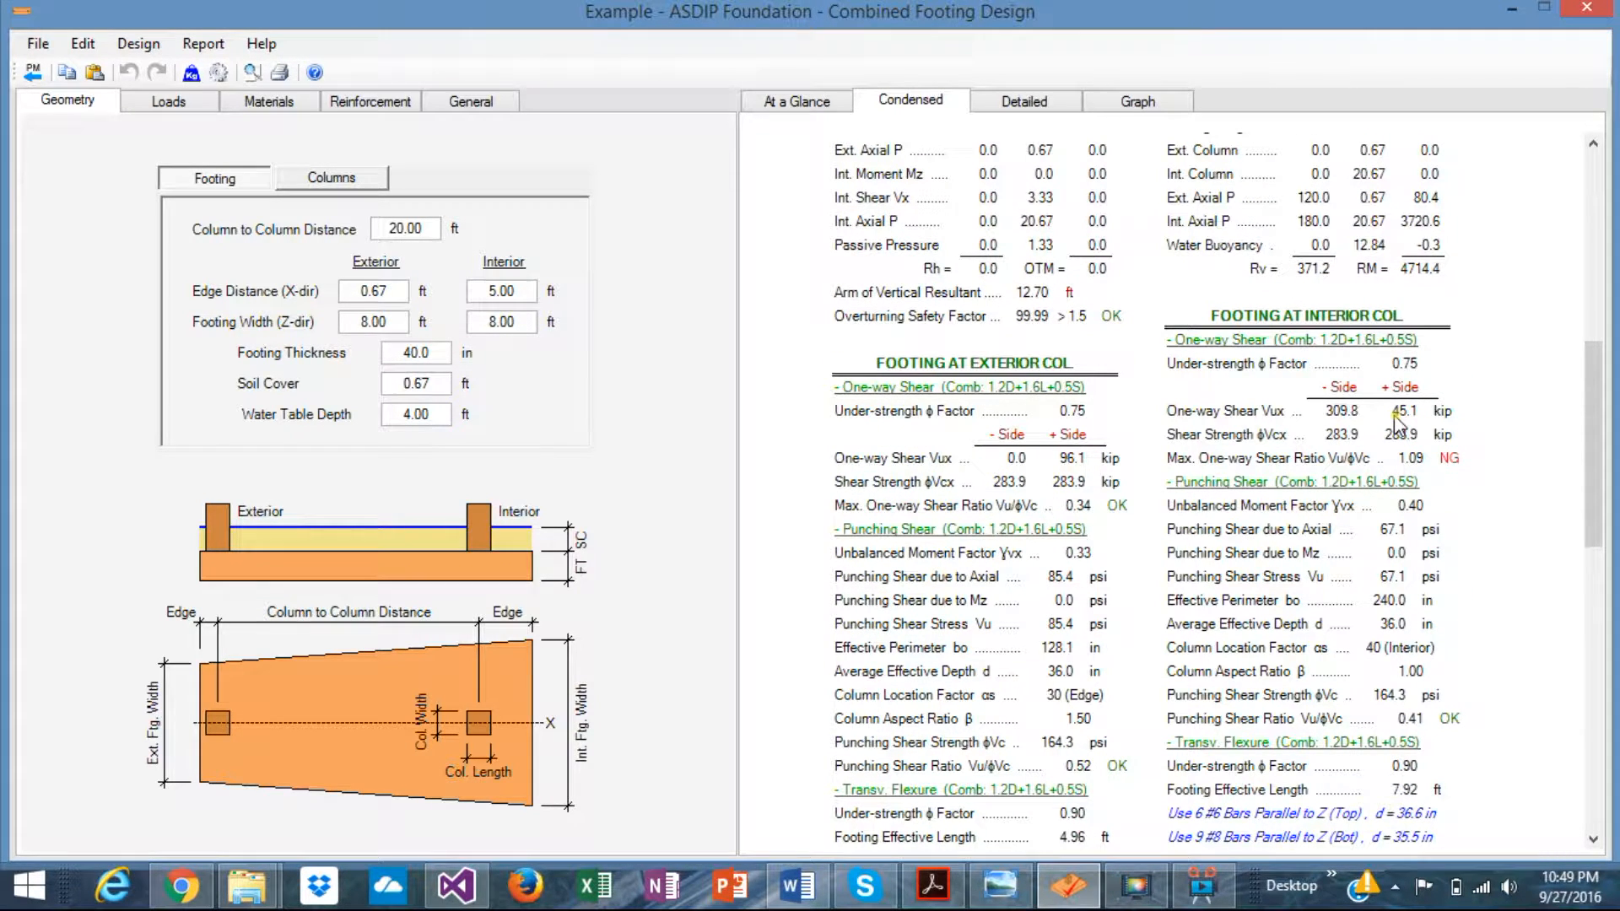
scroll(1396, 422, down, 2)
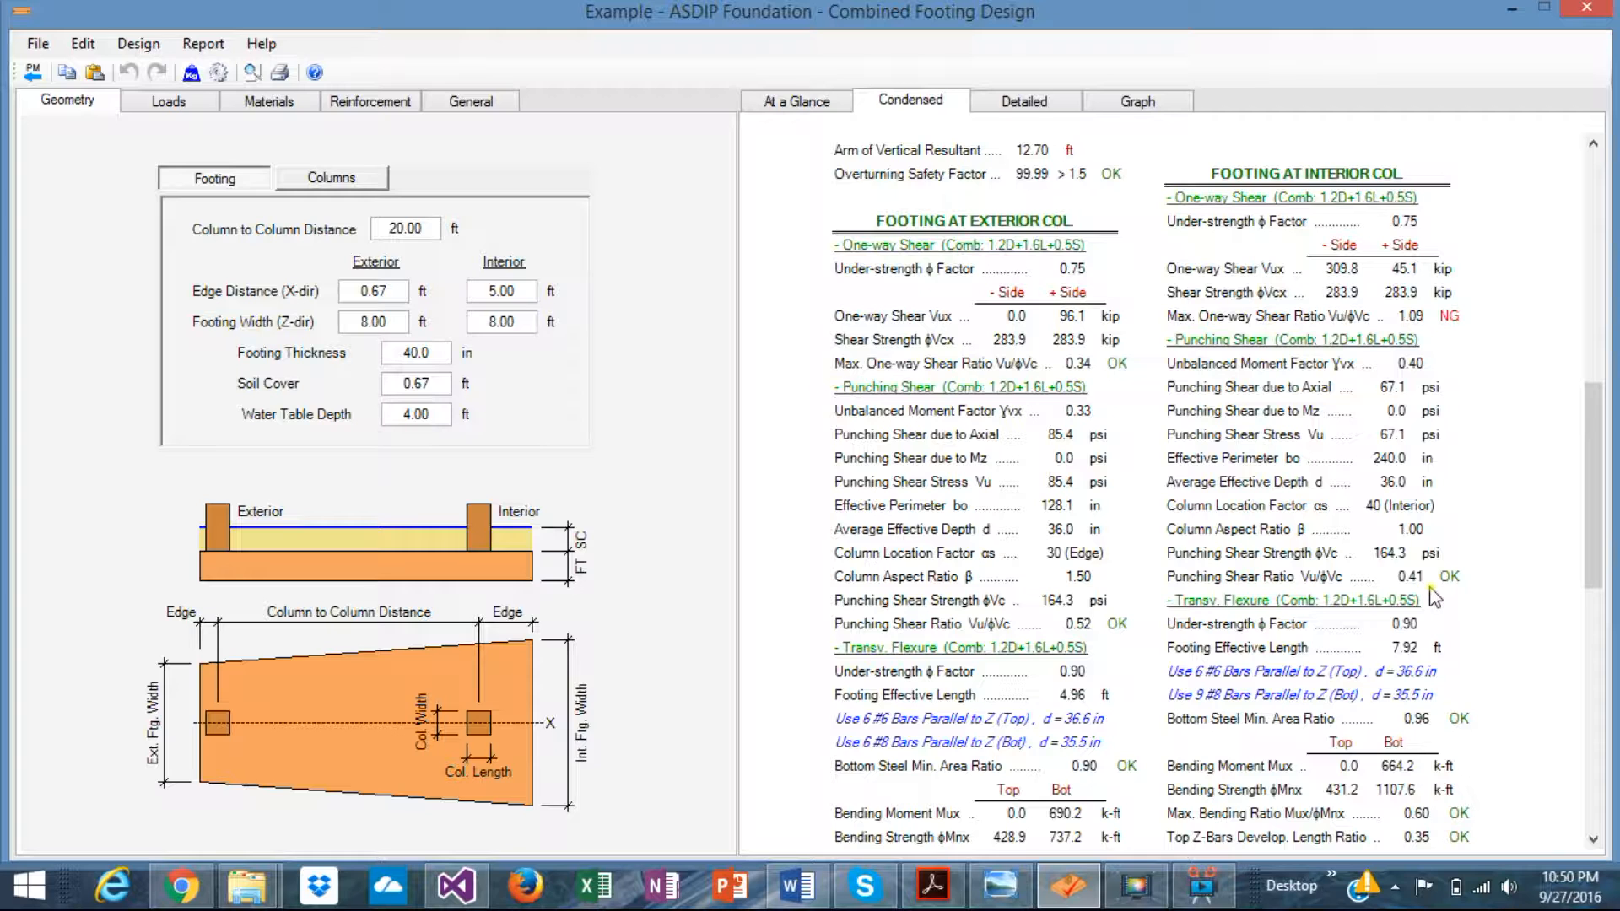
scroll(1472, 606, down, 4)
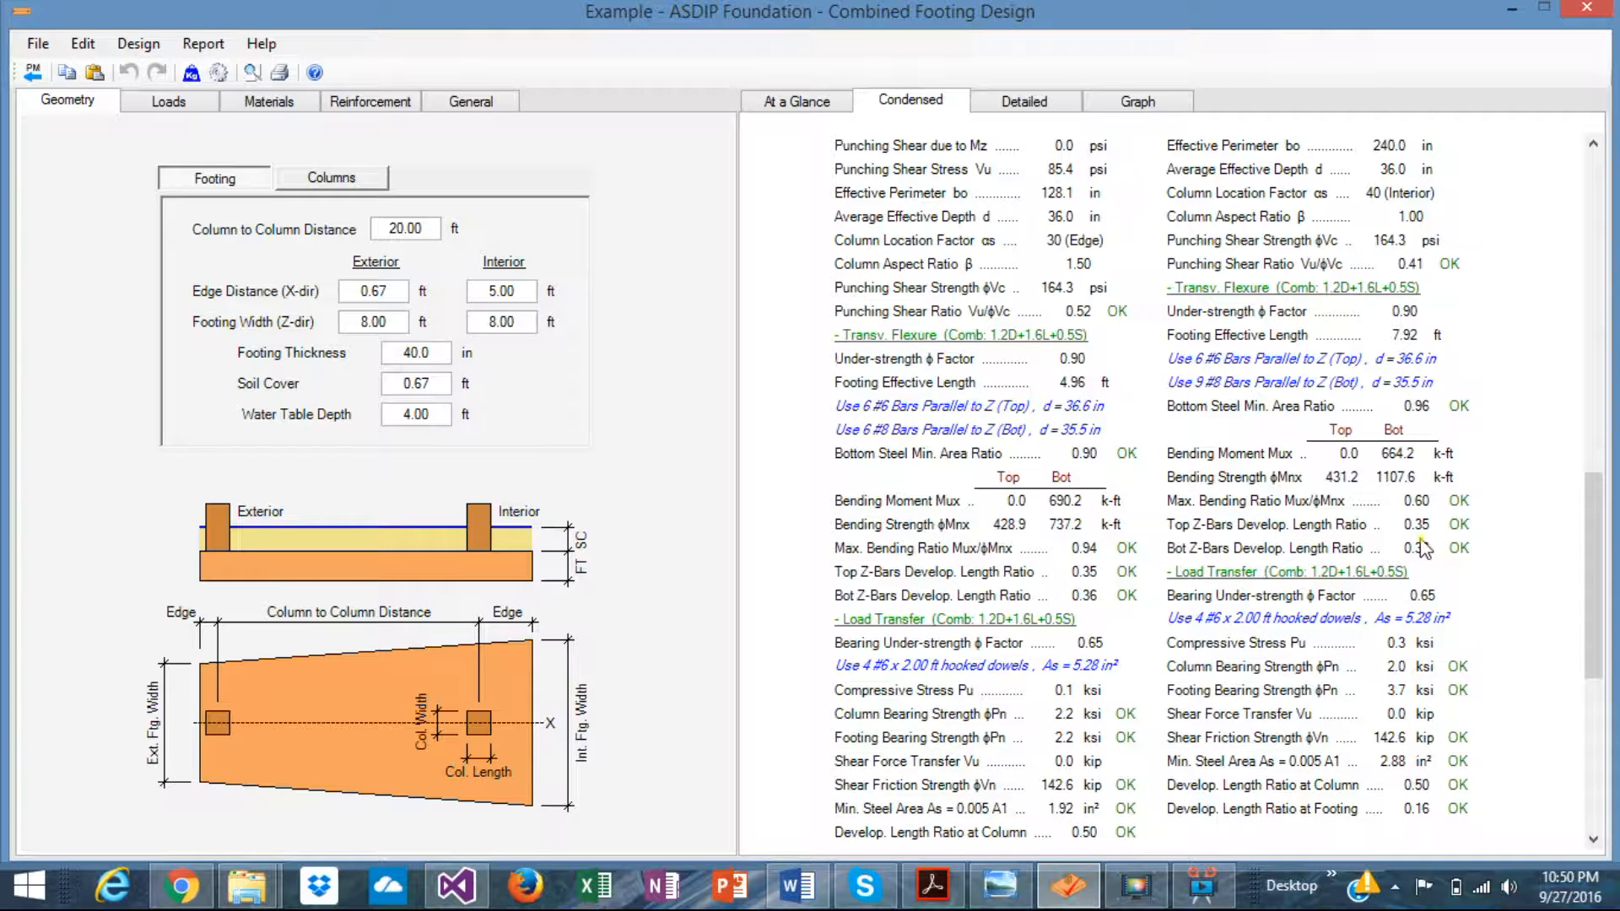
scroll(1425, 590, down, 2)
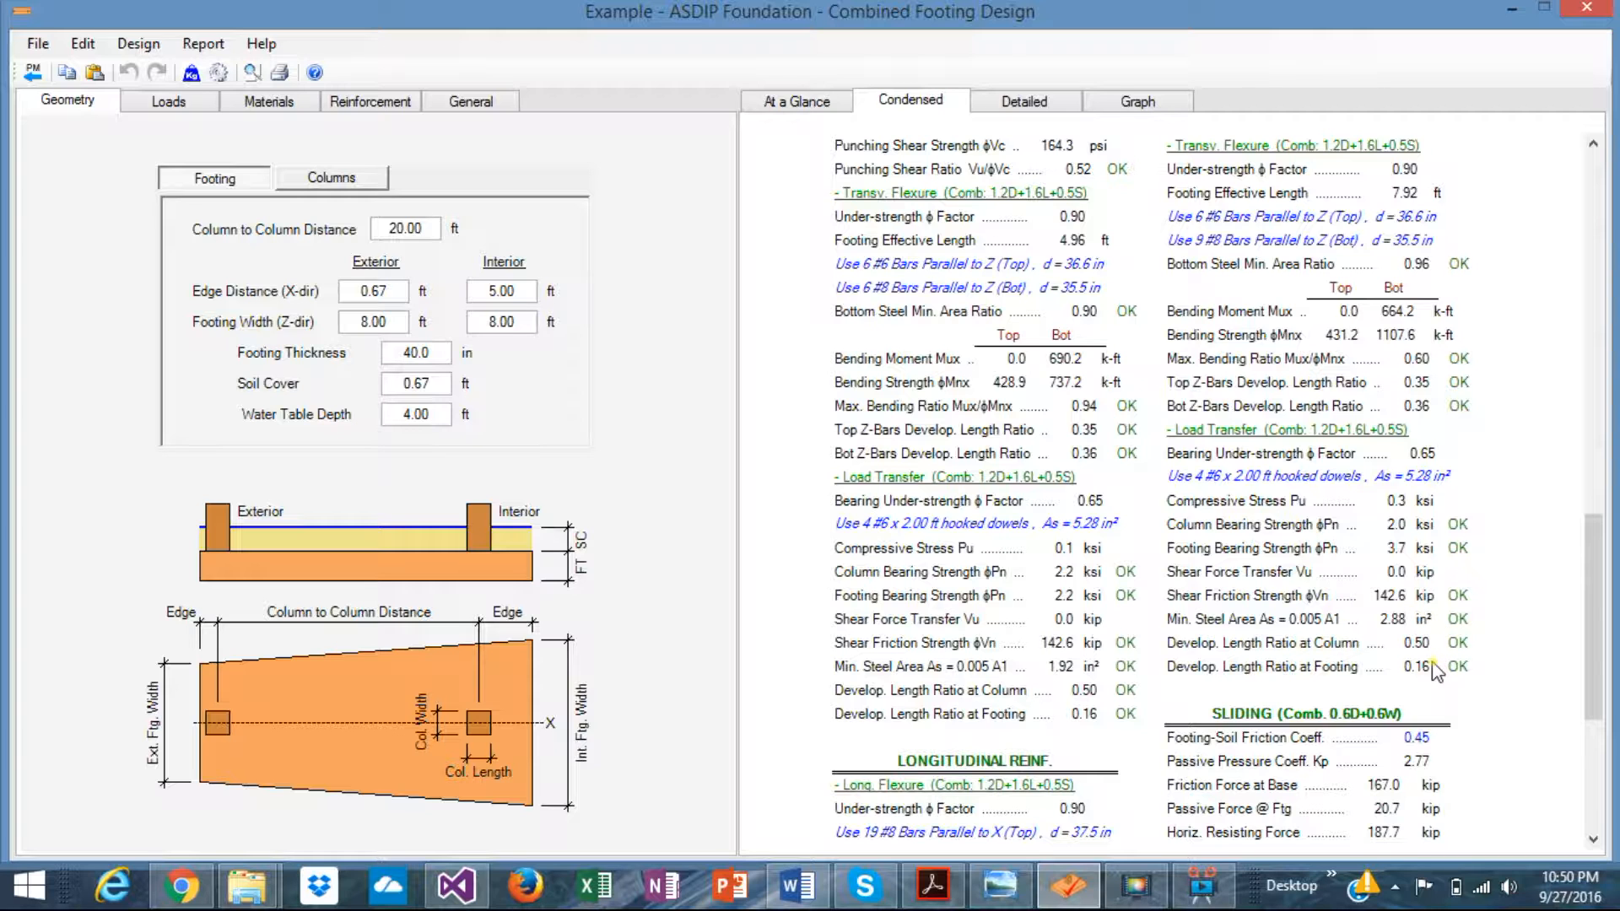
scroll(1434, 670, down, 4)
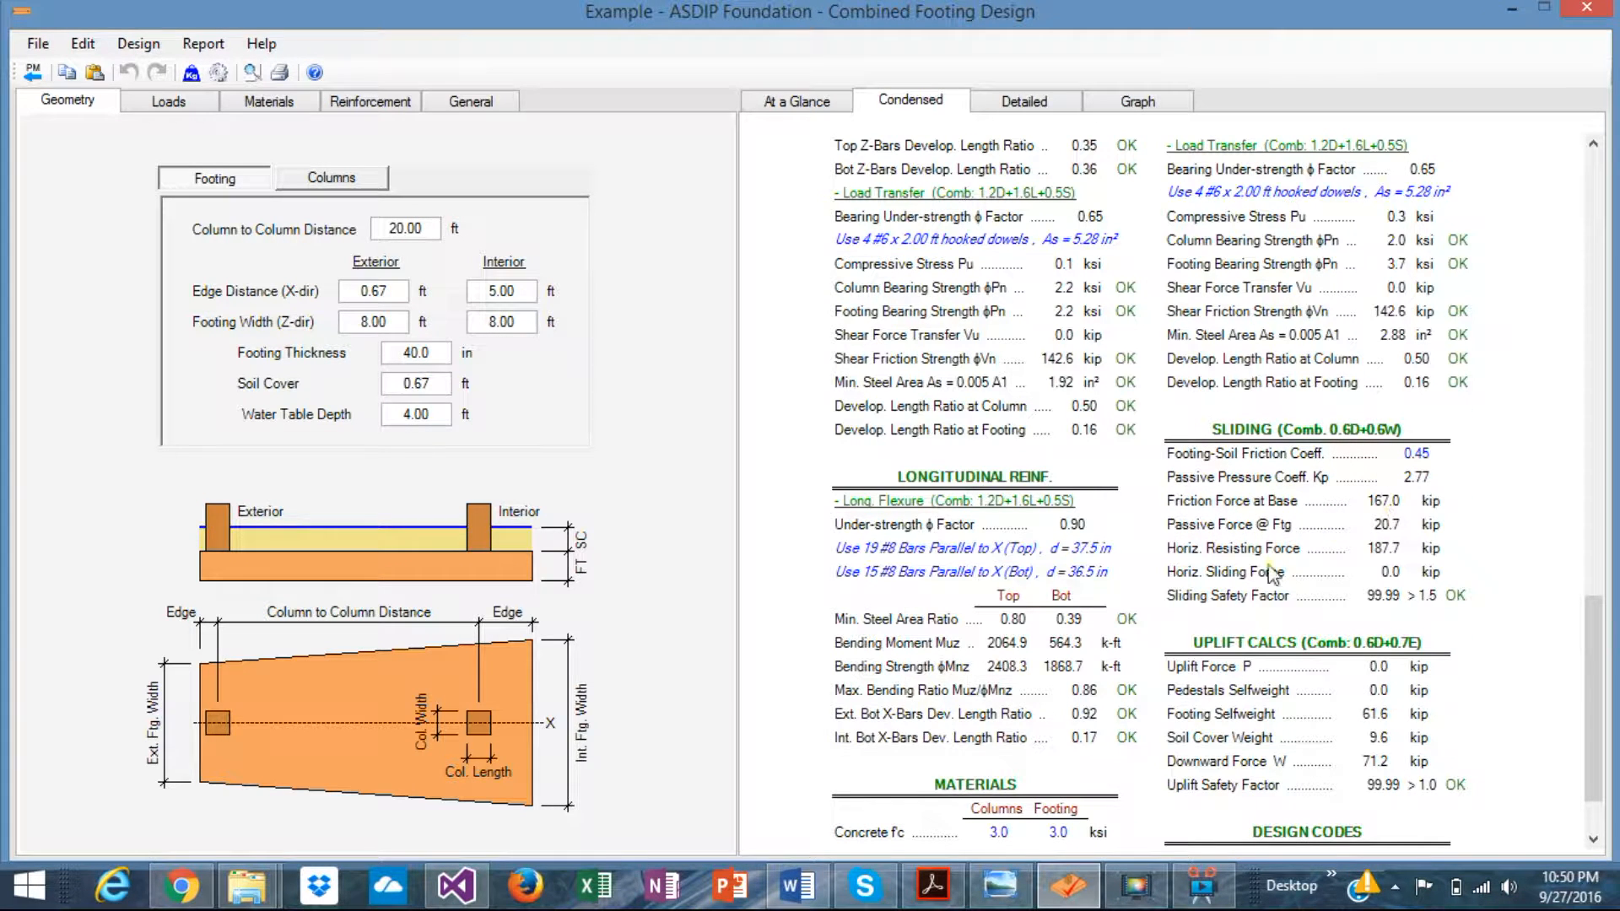
scroll(1274, 506, down, 2)
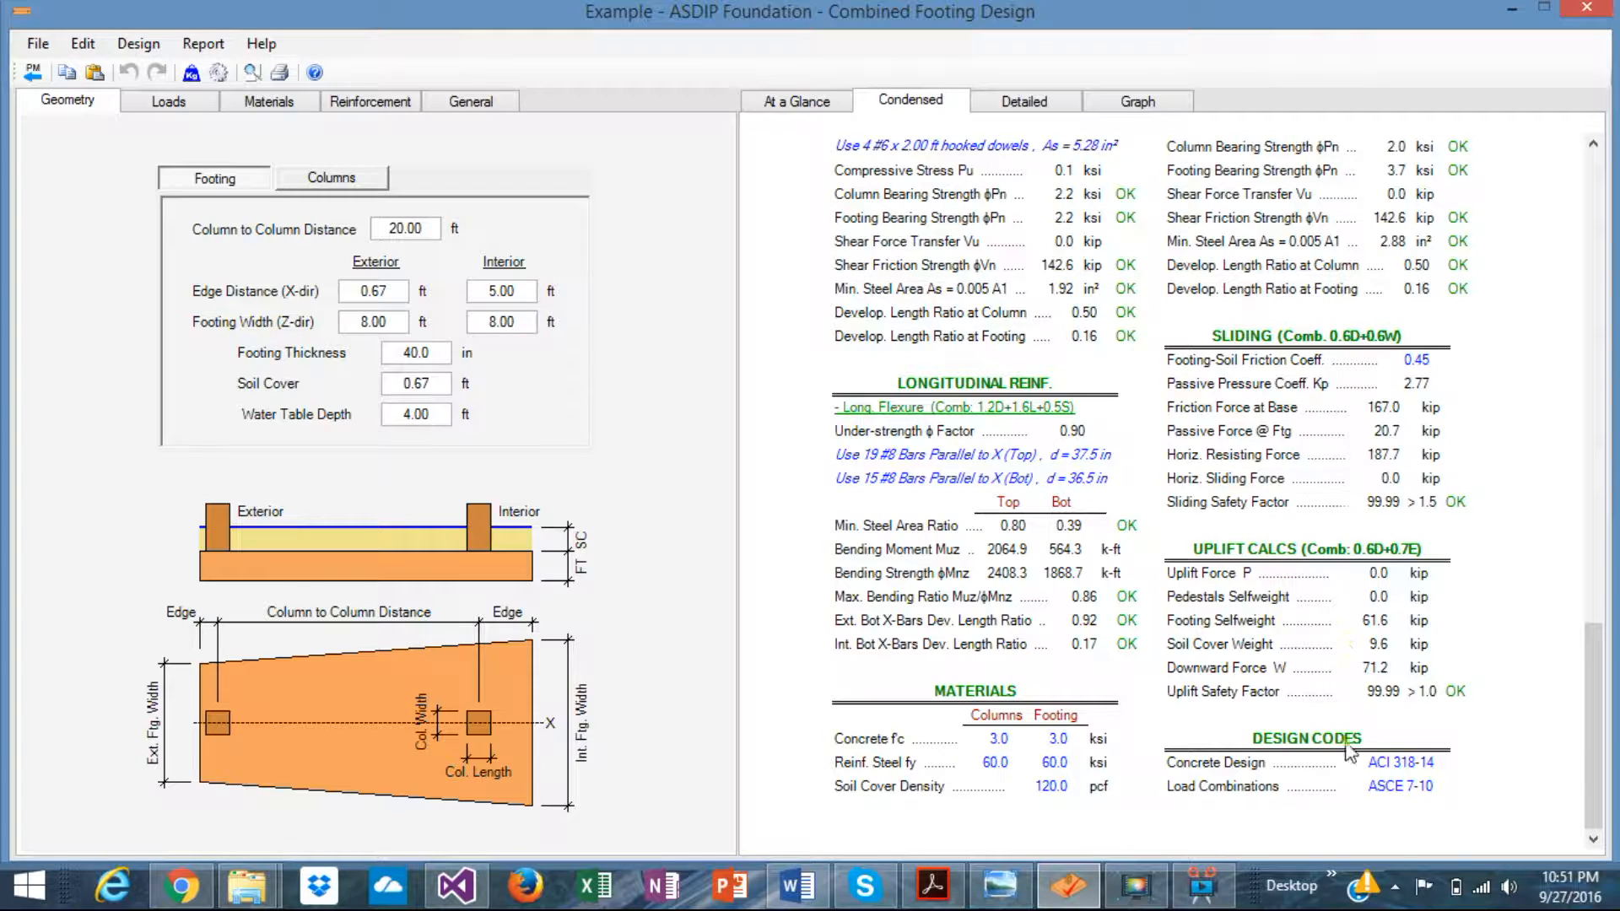
click(1021, 101)
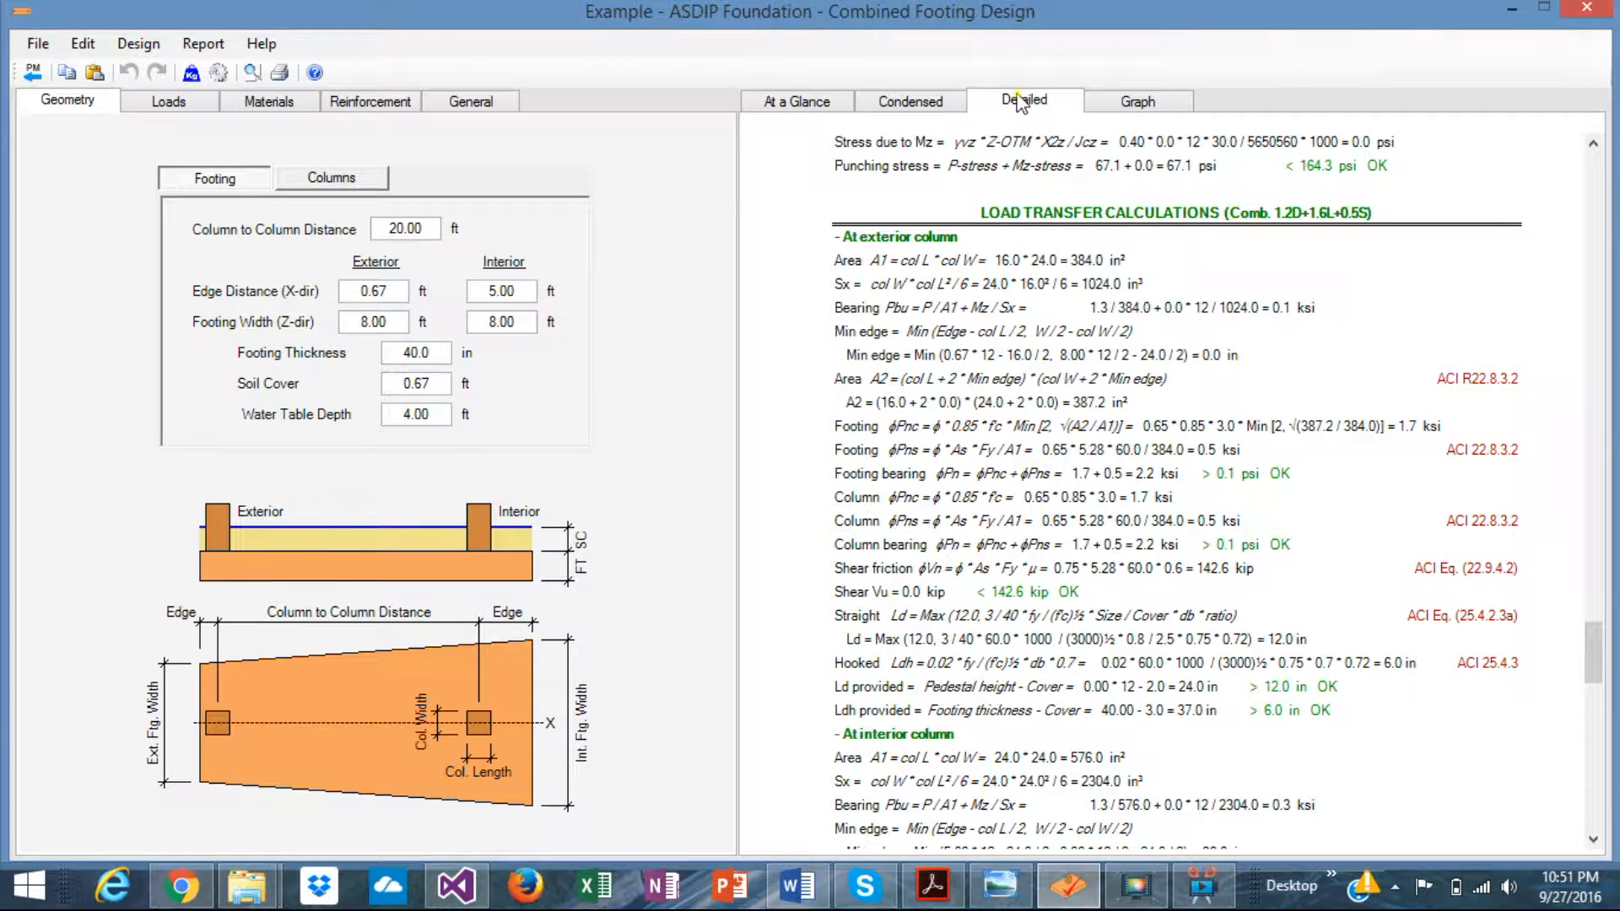
scroll(1035, 385, down, 3)
scroll(1037, 392, up, 20)
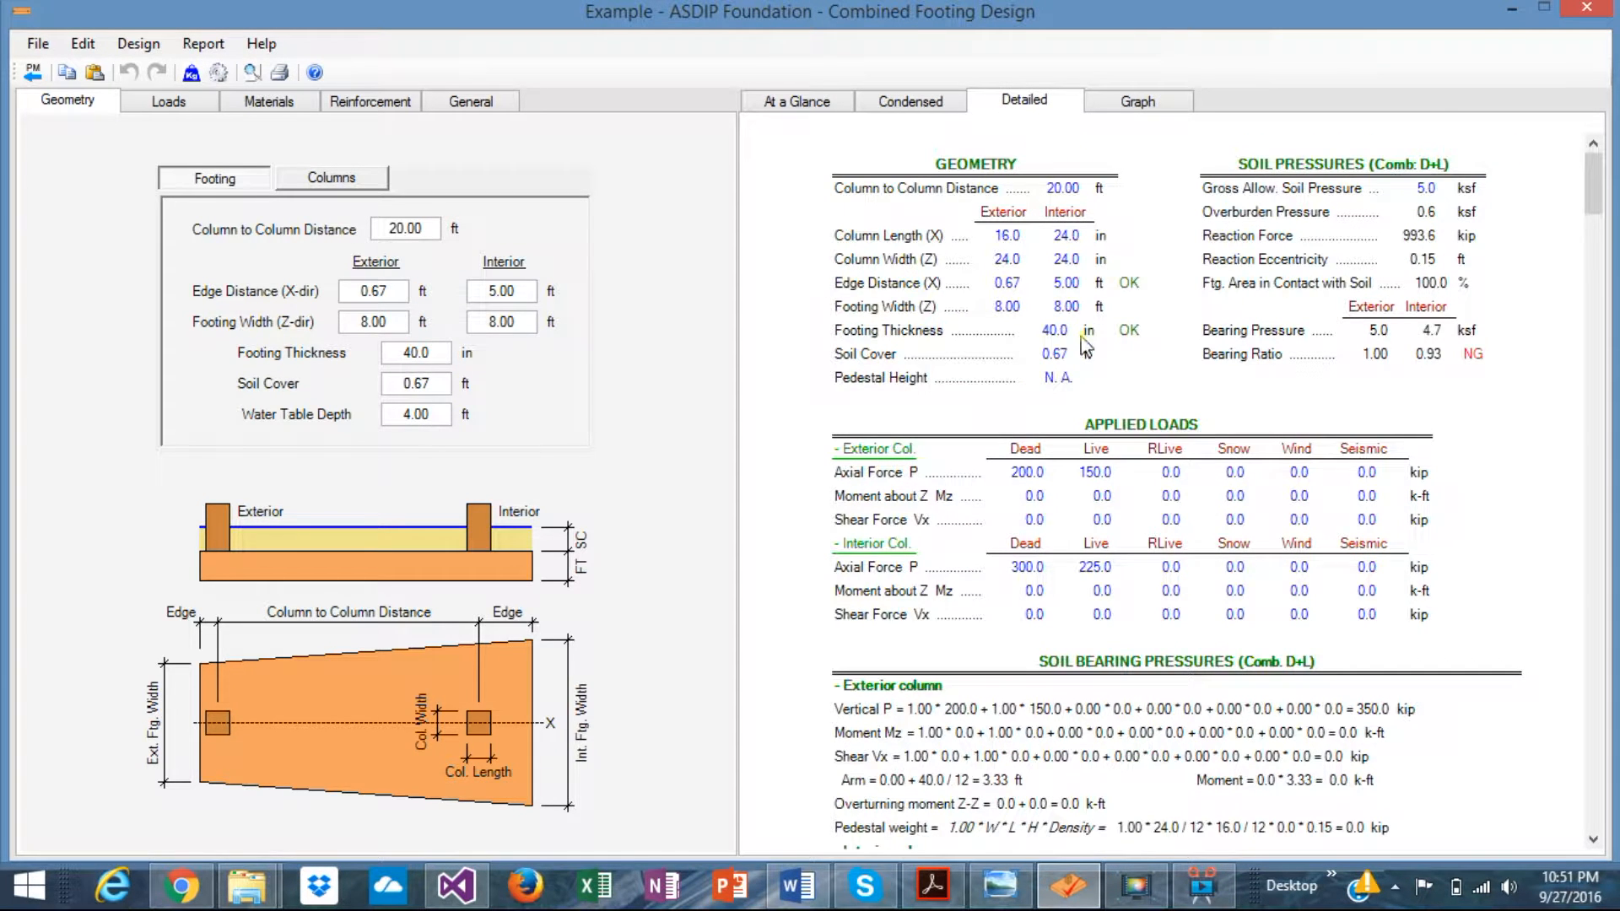
scroll(1086, 346, down, 6)
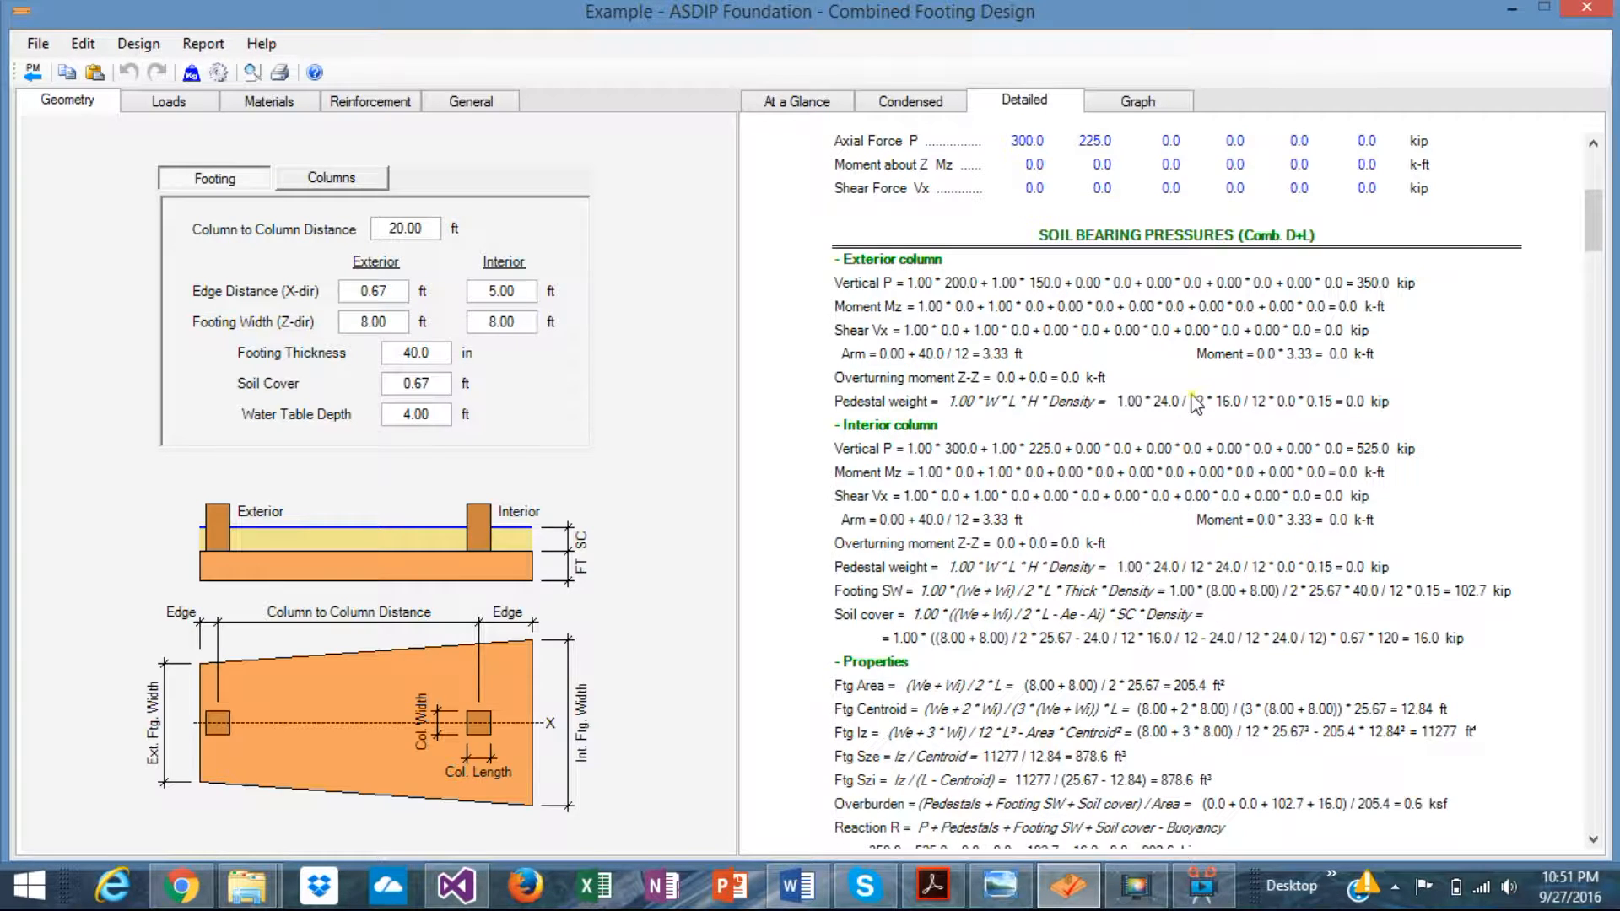
scroll(1197, 403, down, 10)
scroll(1196, 404, up, 5)
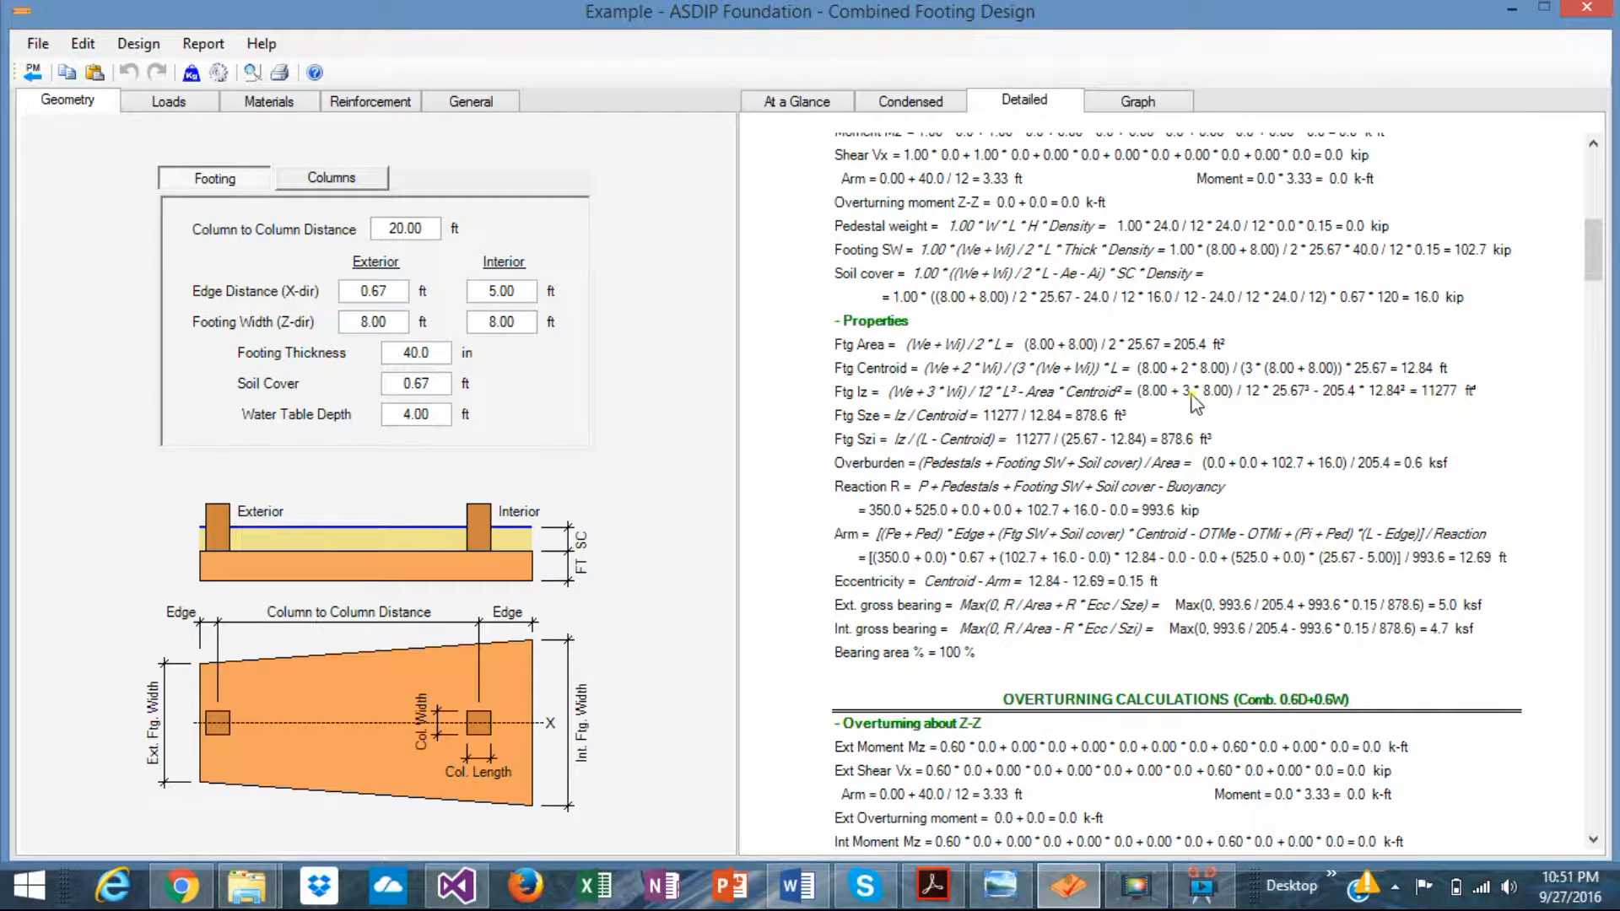
scroll(1196, 404, down, 2)
scroll(1207, 388, up, 7)
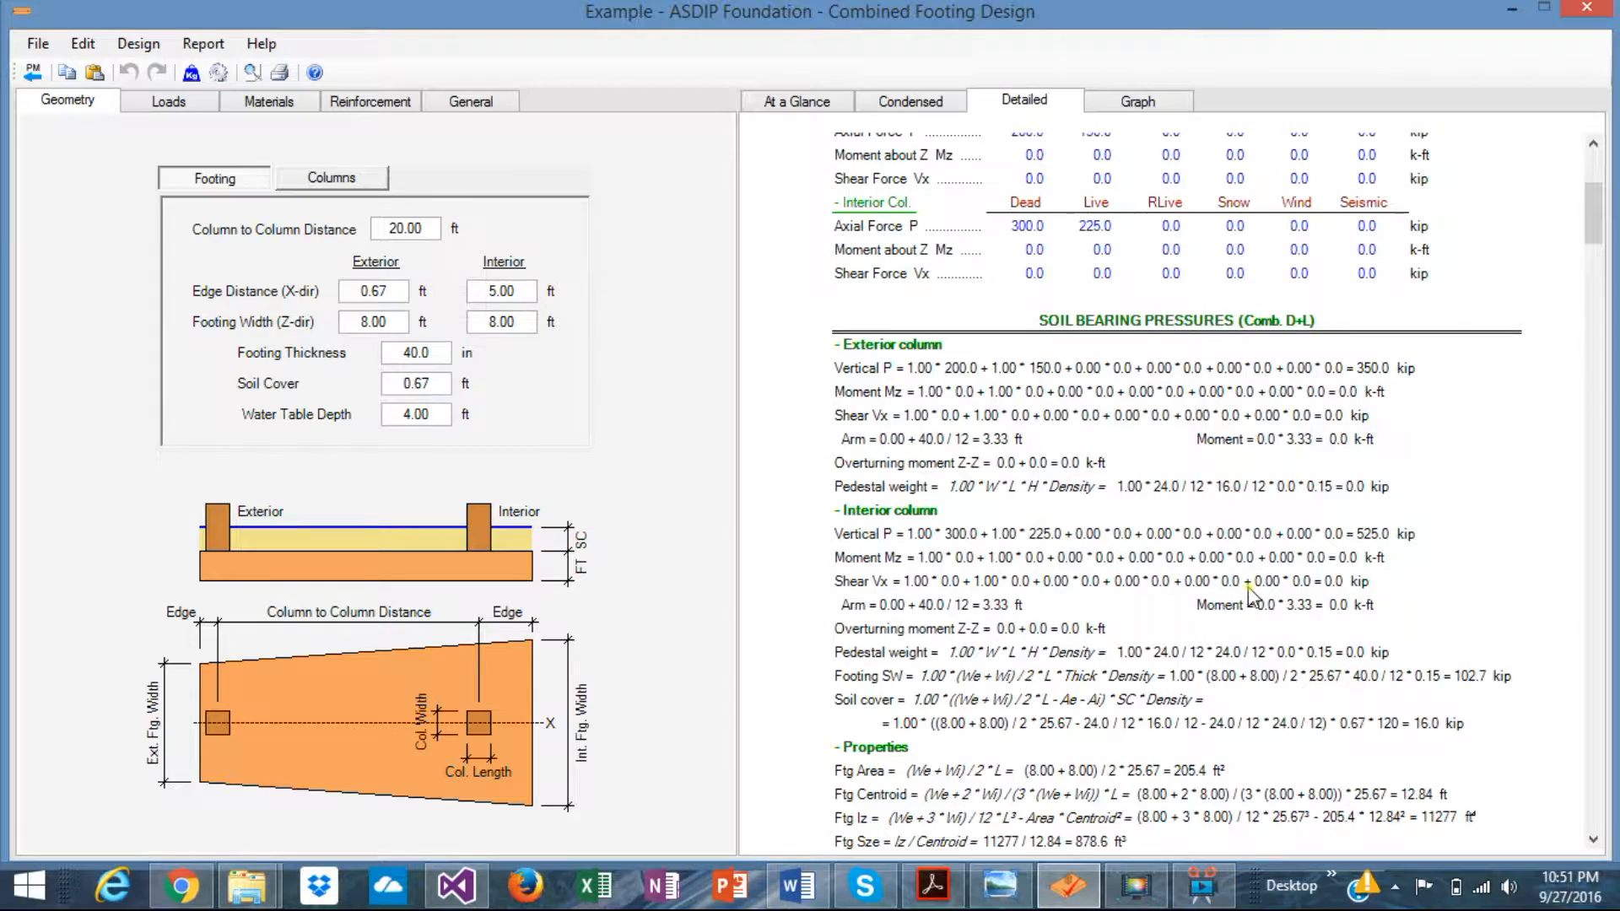
scroll(1251, 595, down, 6)
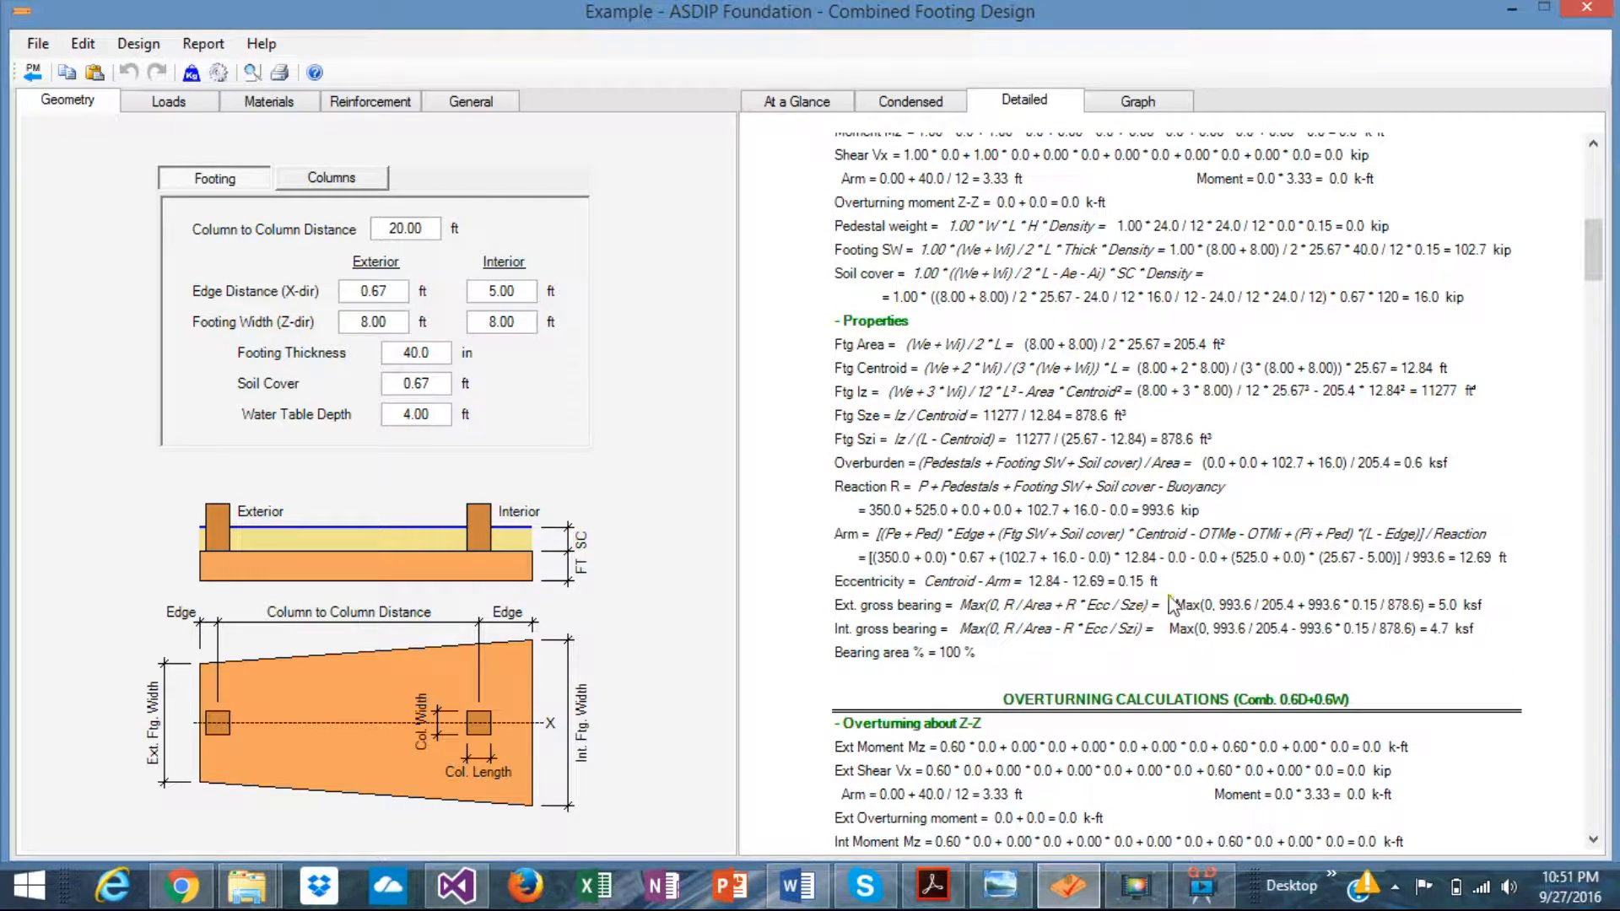
scroll(1284, 593, down, 8)
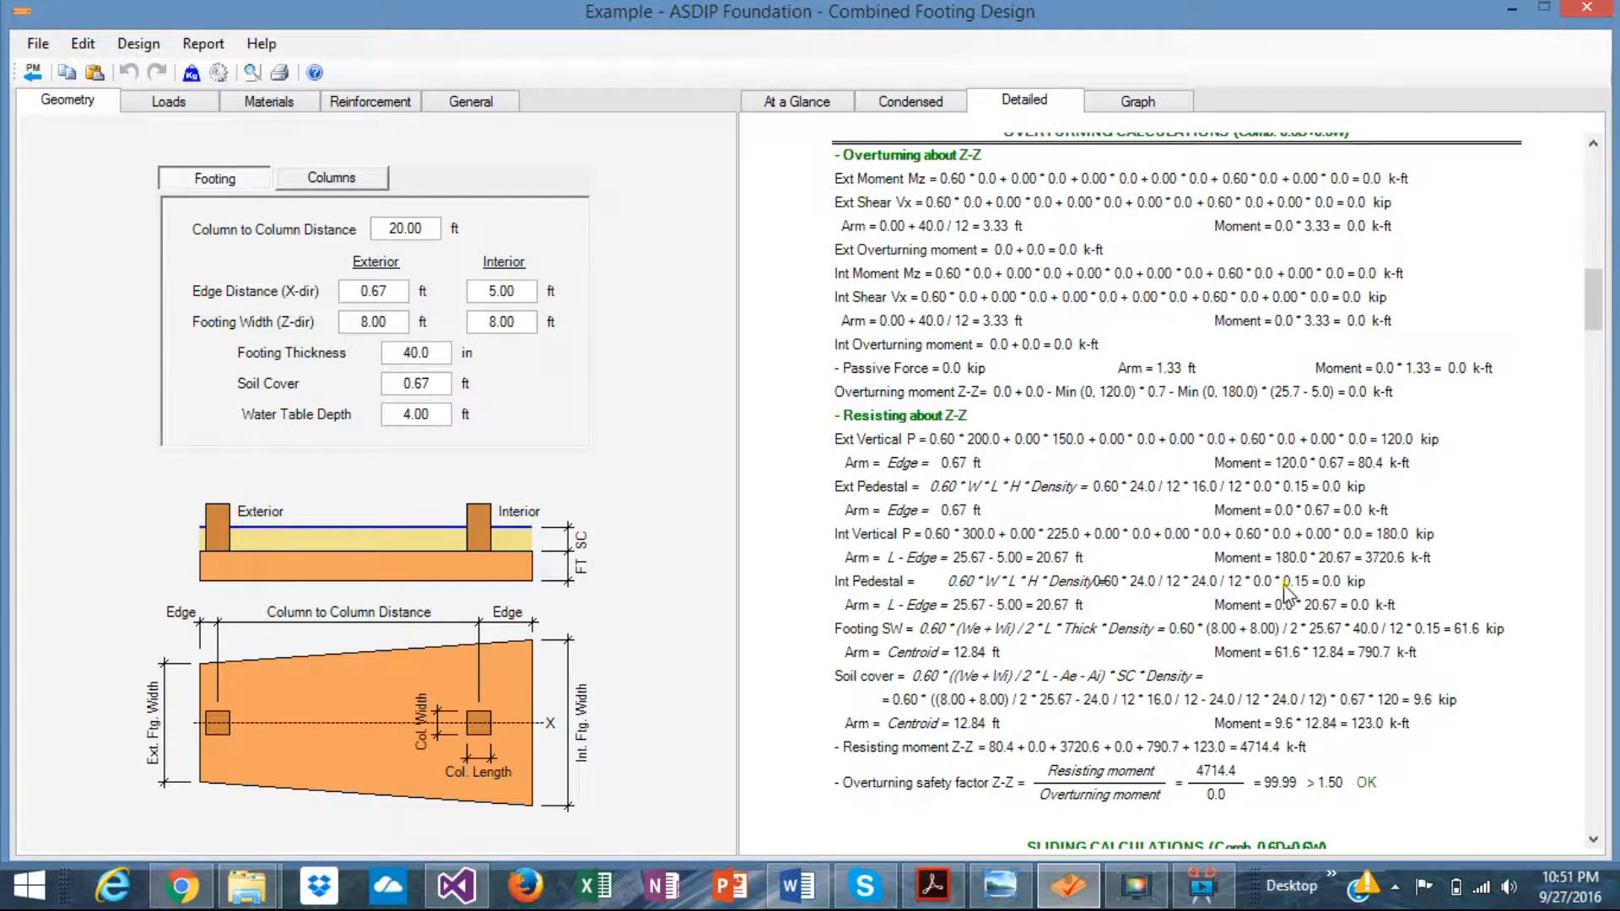
scroll(1189, 582, down, 6)
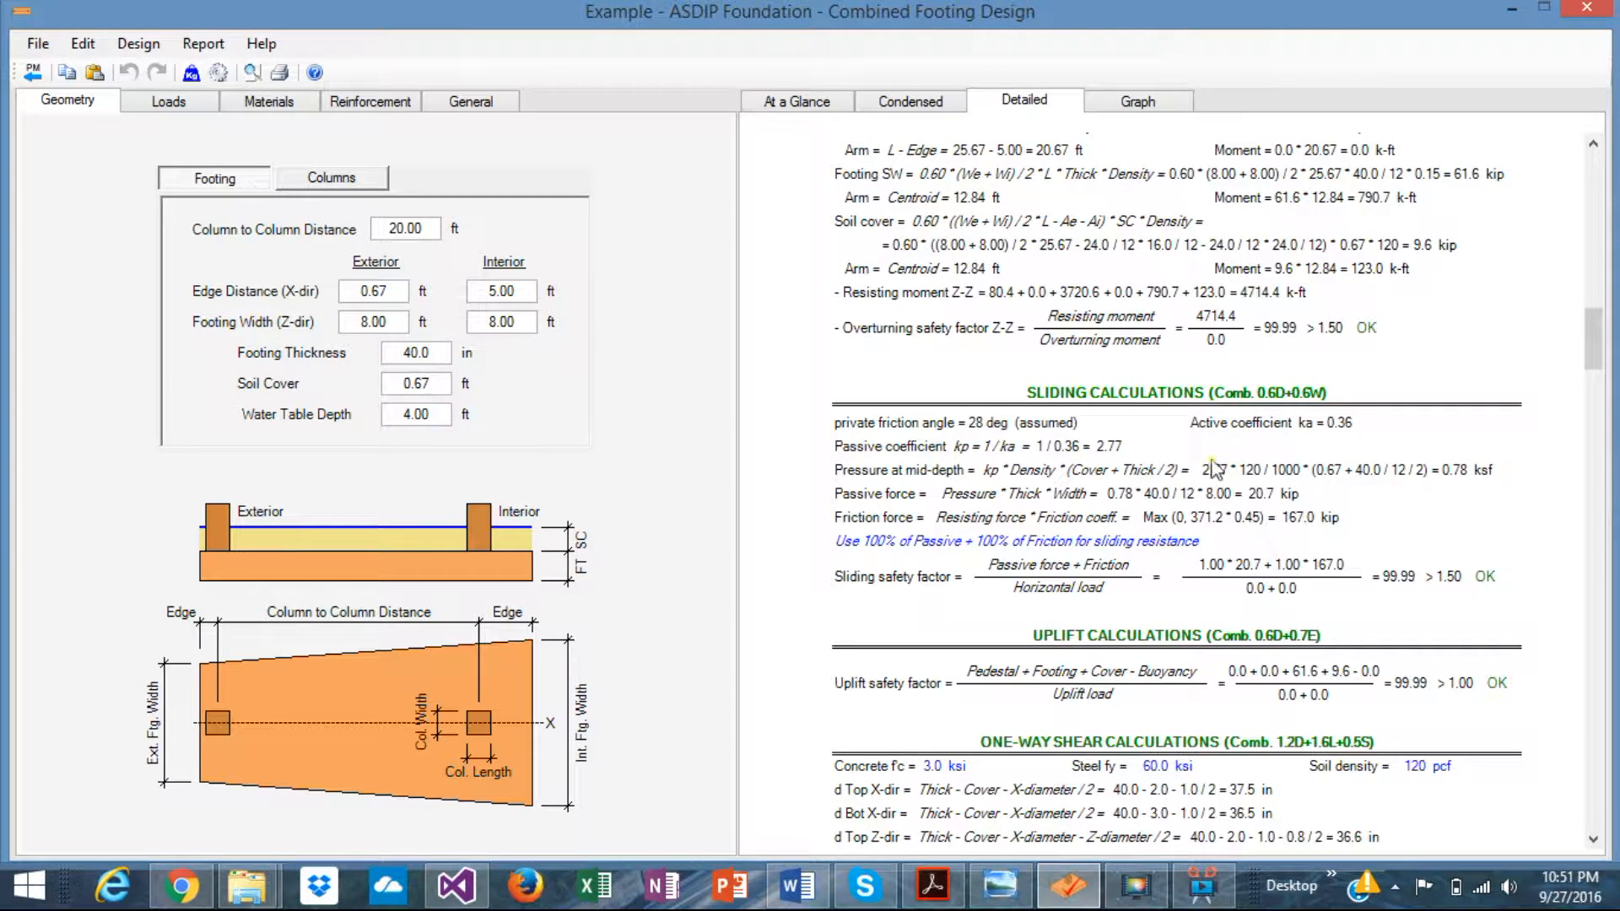
scroll(1207, 478, down, 4)
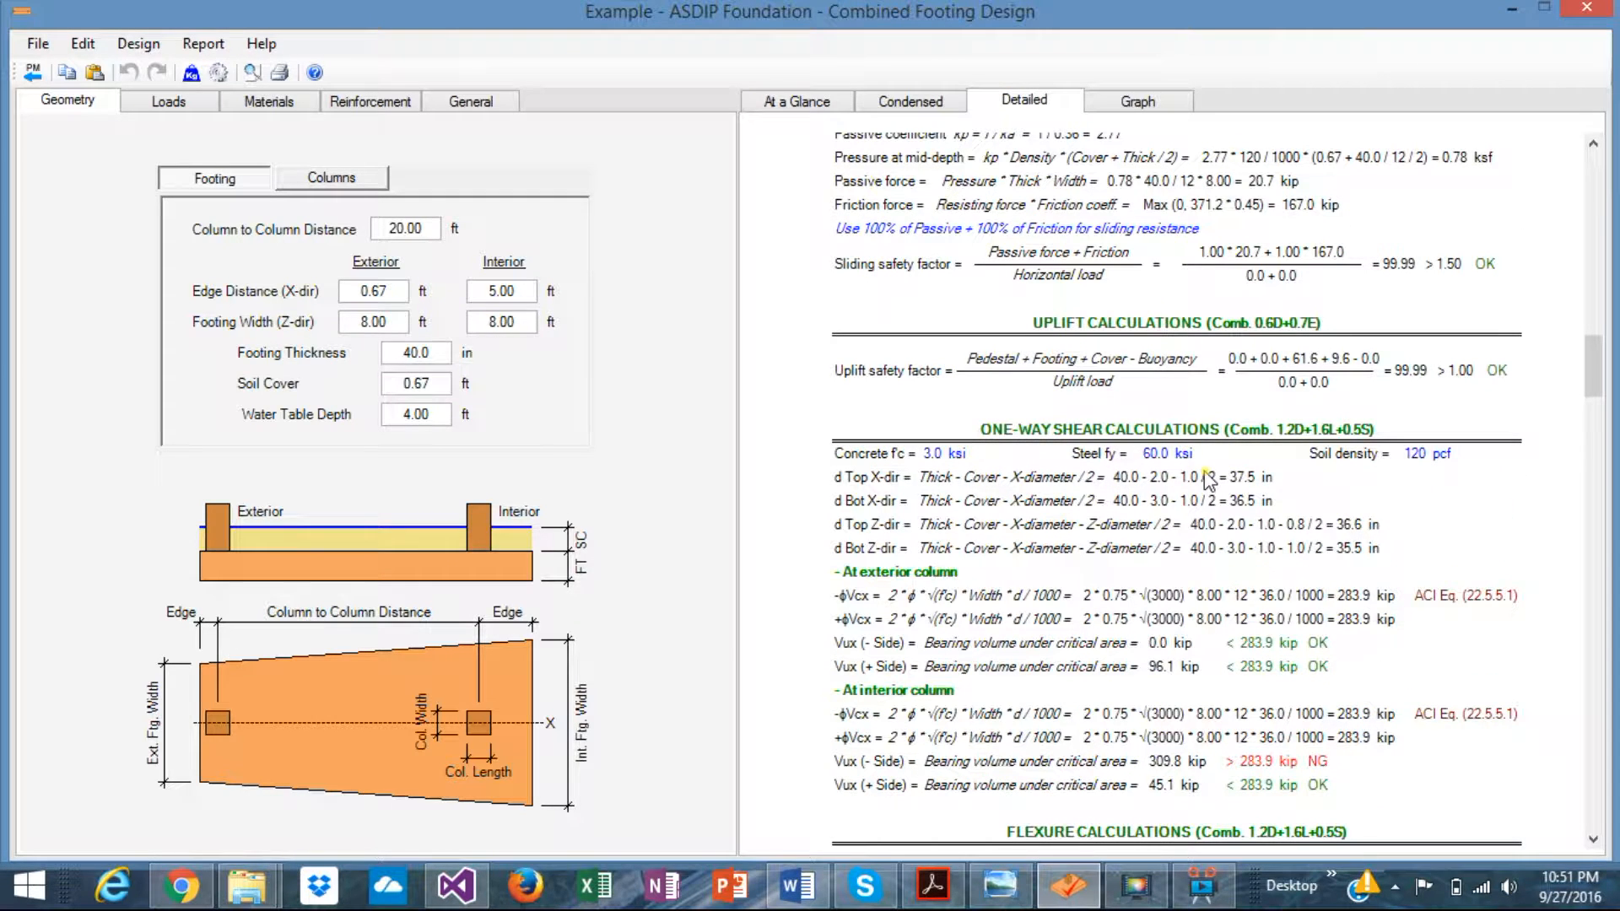
scroll(1179, 464, down, 4)
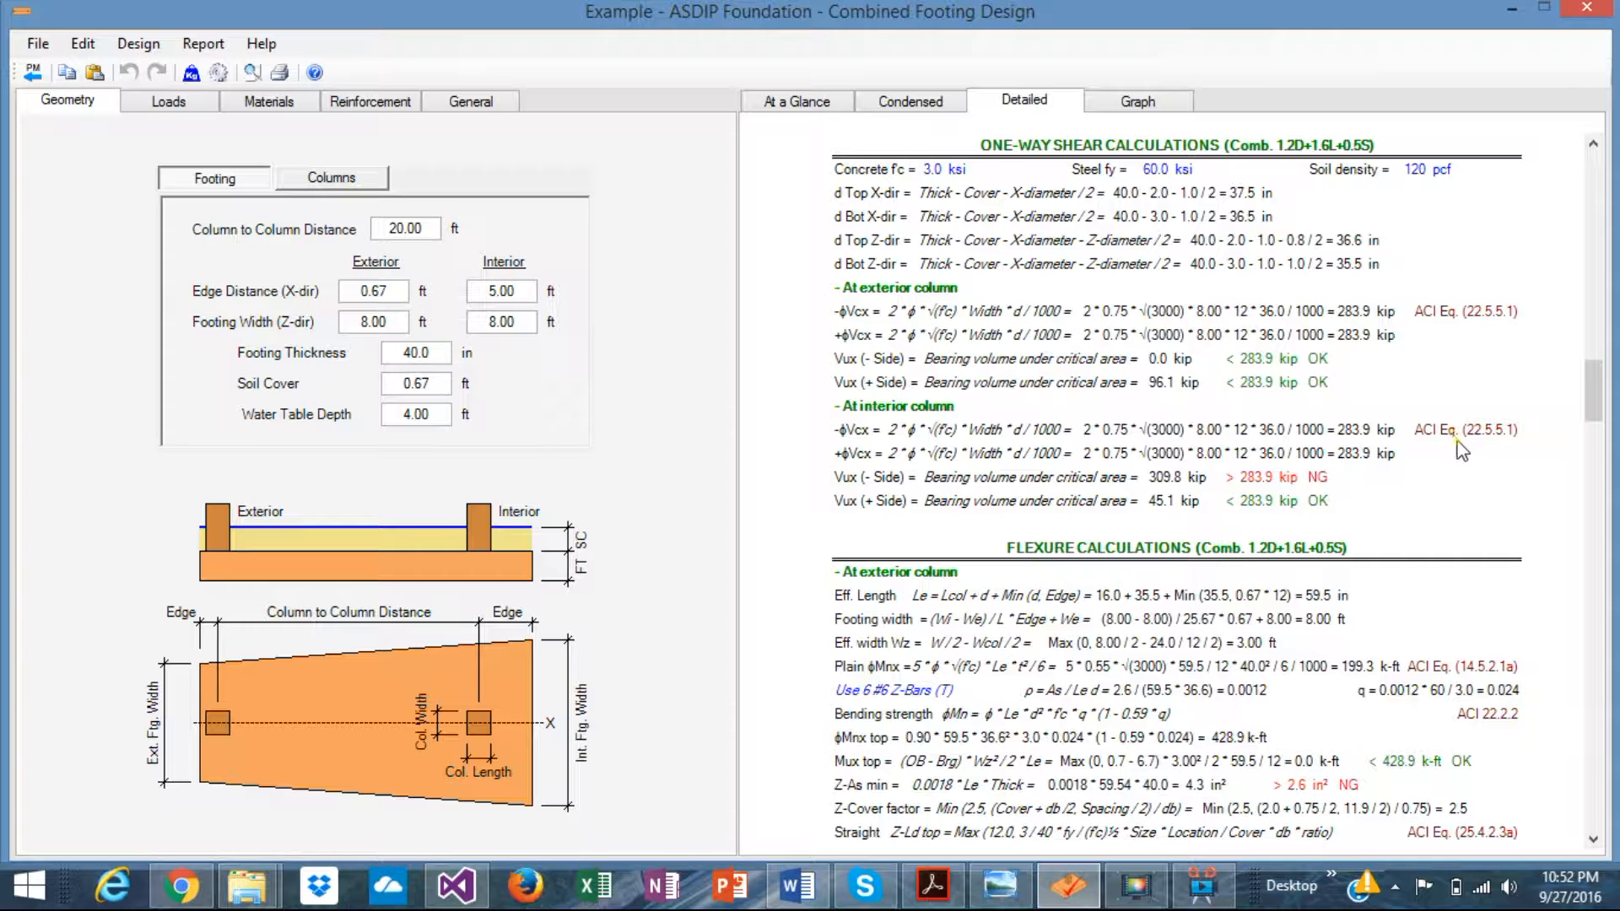
scroll(1463, 452, down, 2)
scroll(1462, 451, up, 2)
scroll(1462, 452, up, 5)
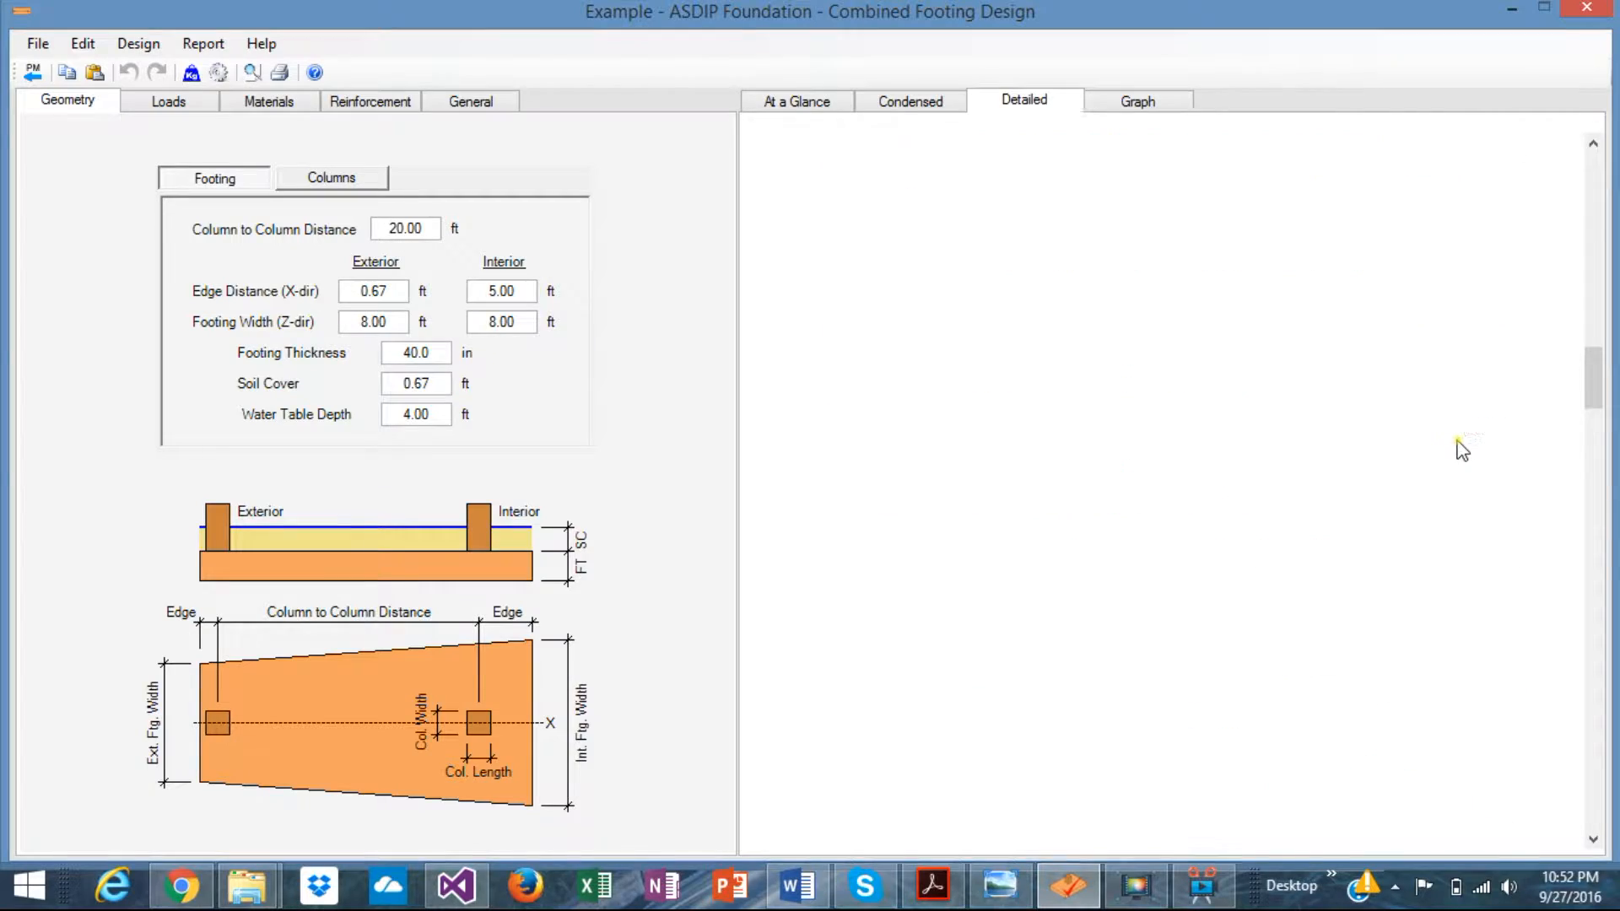
scroll(1462, 452, down, 5)
scroll(1463, 451, down, 5)
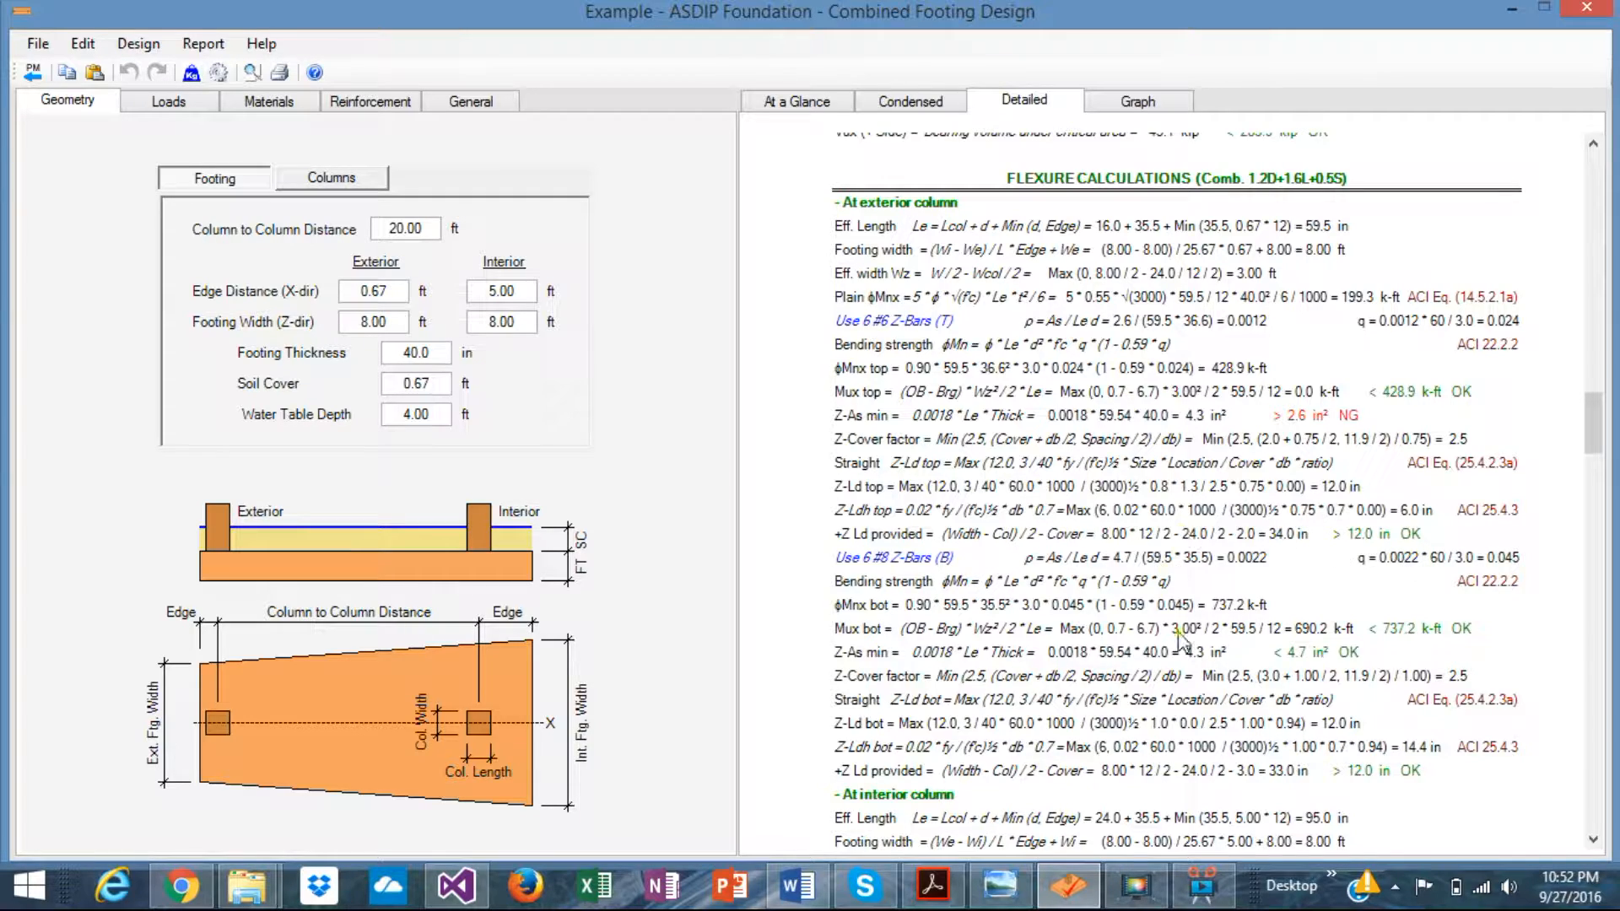
scroll(1181, 641, up, 3)
scroll(1182, 641, down, 3)
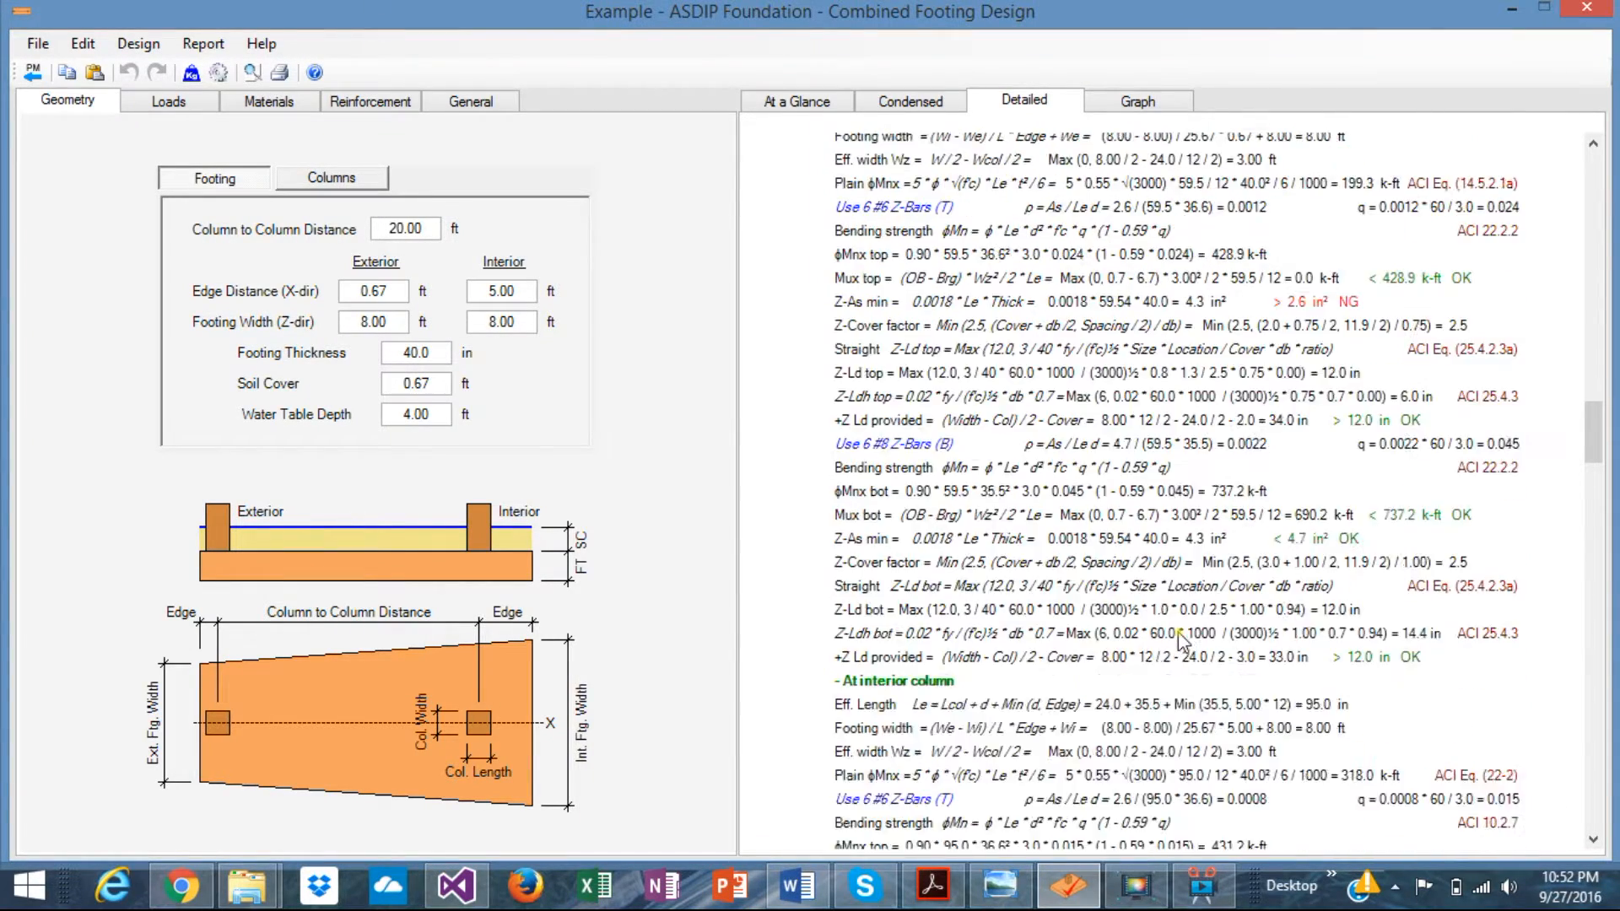
scroll(1182, 641, up, 2)
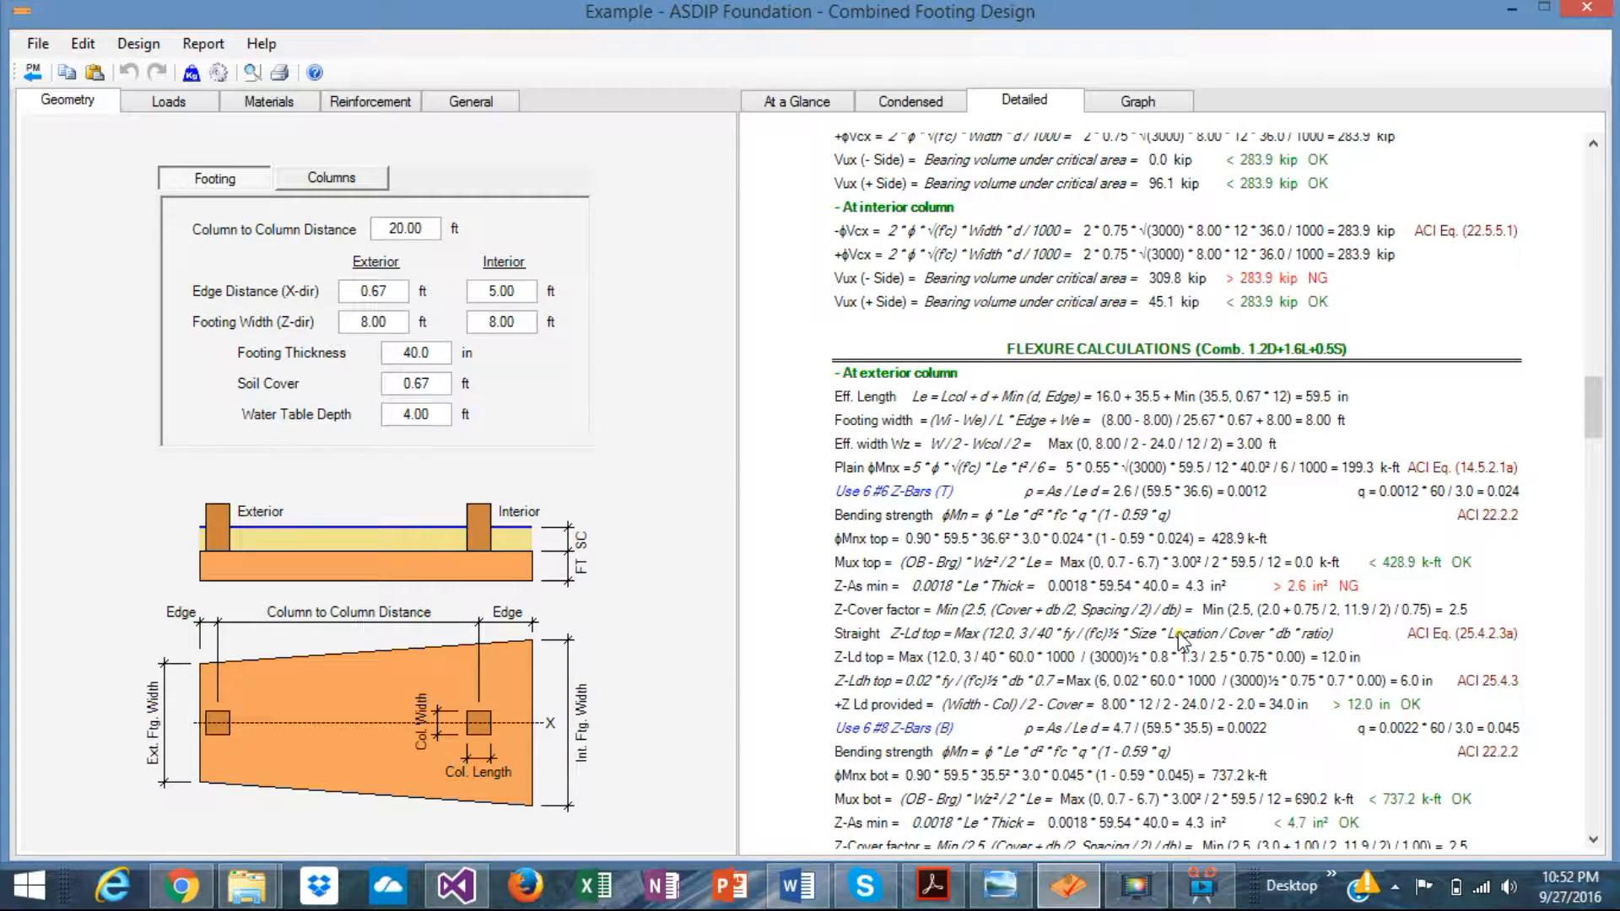
scroll(1187, 656, down, 9)
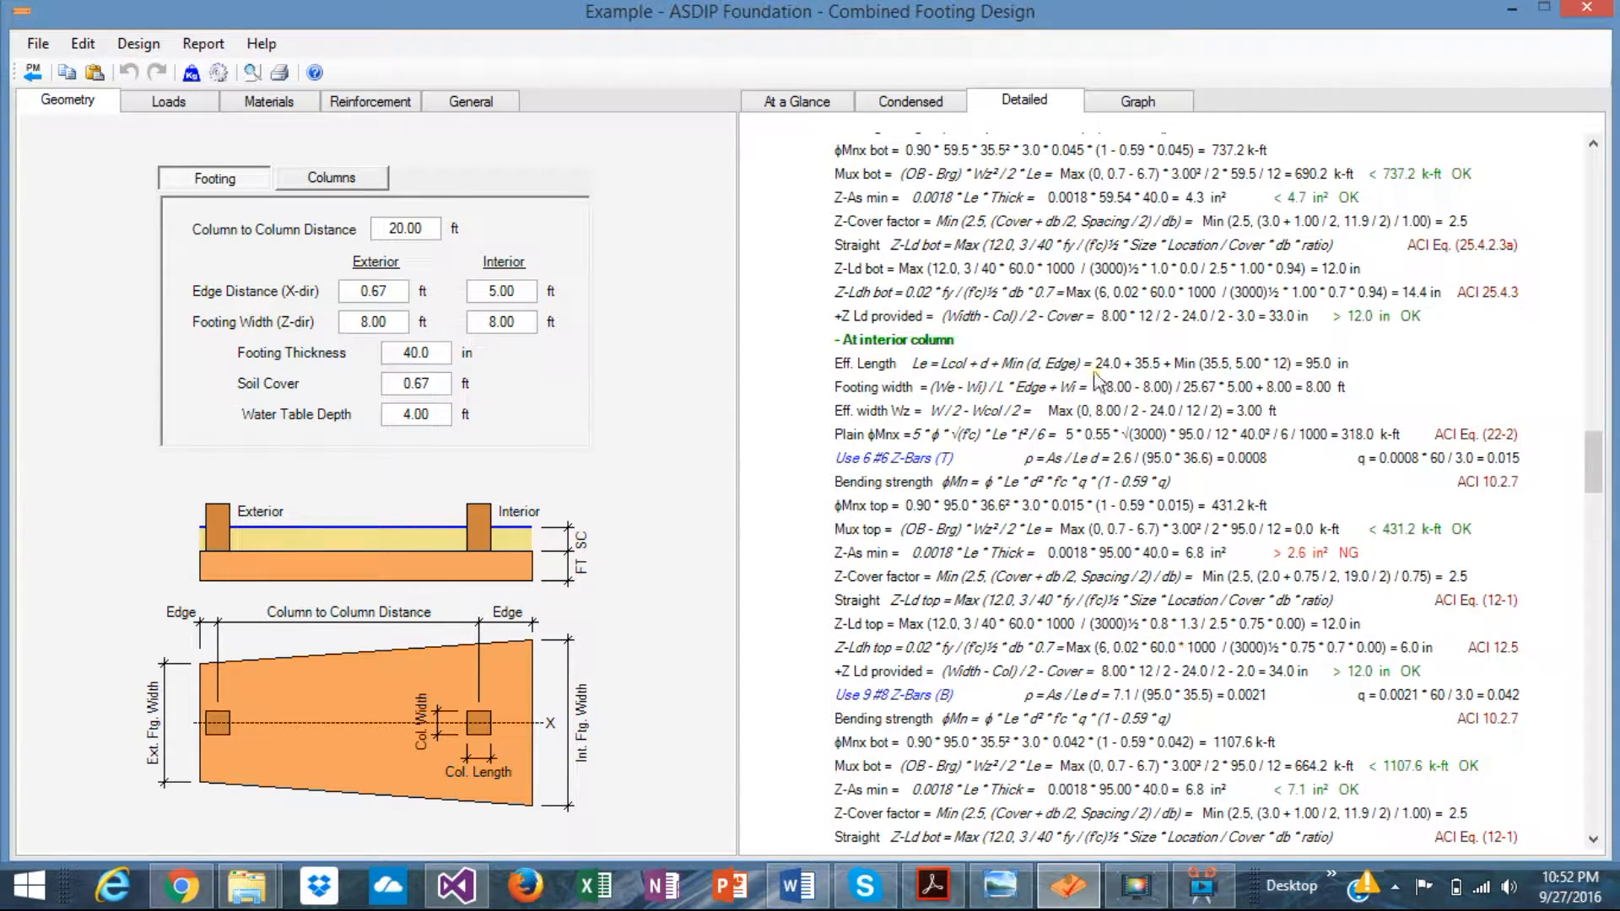
scroll(1140, 582, down, 4)
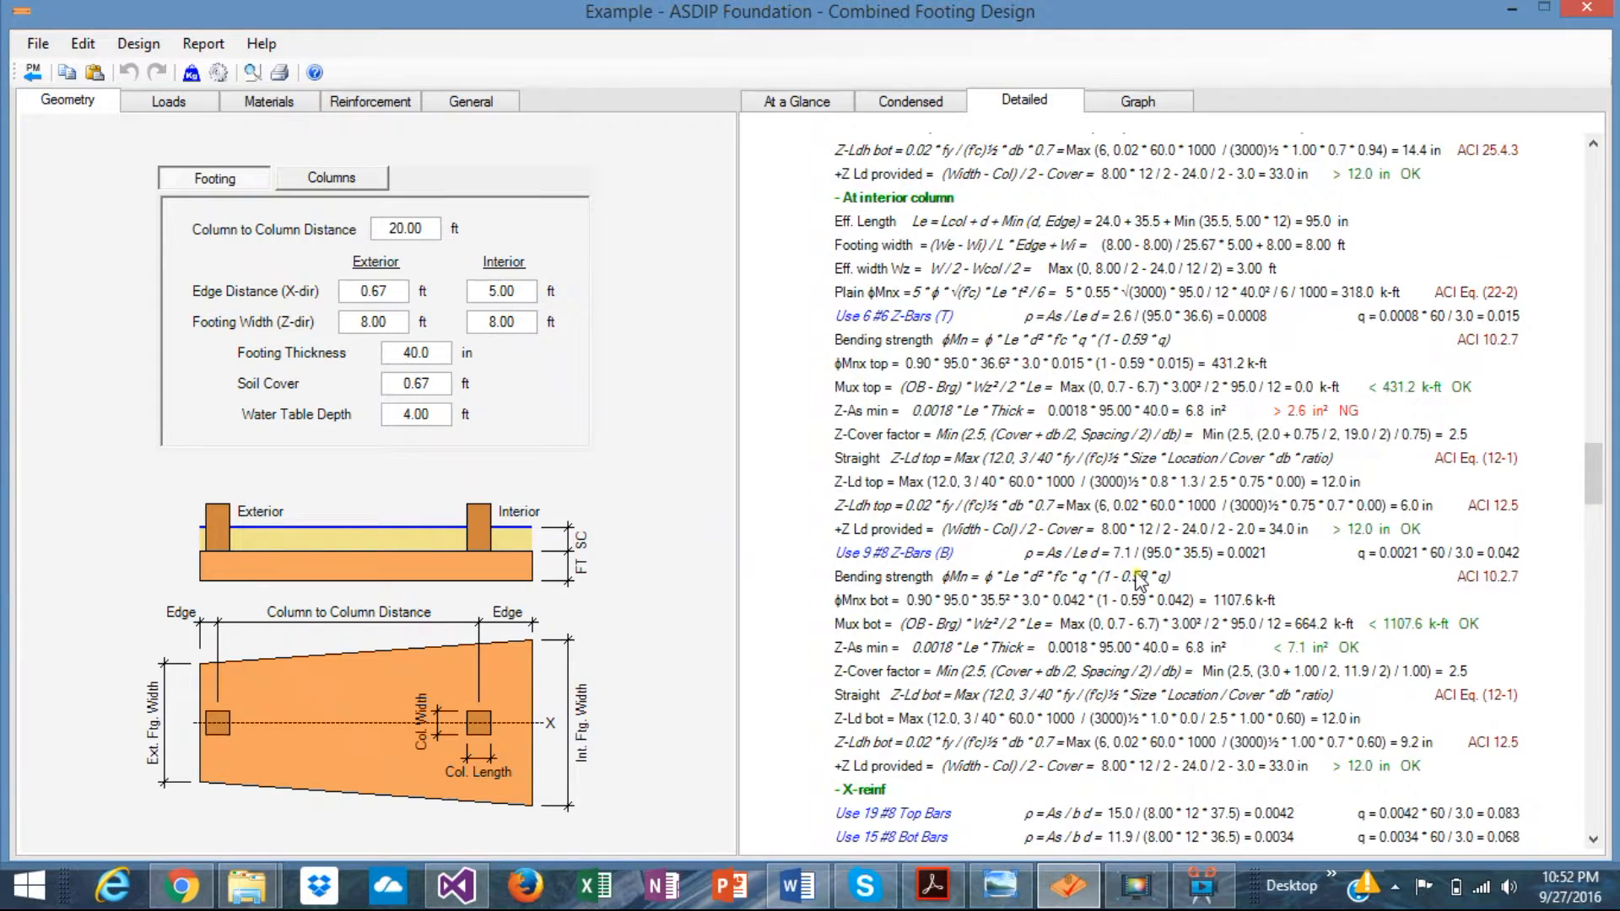
scroll(1140, 582, down, 2)
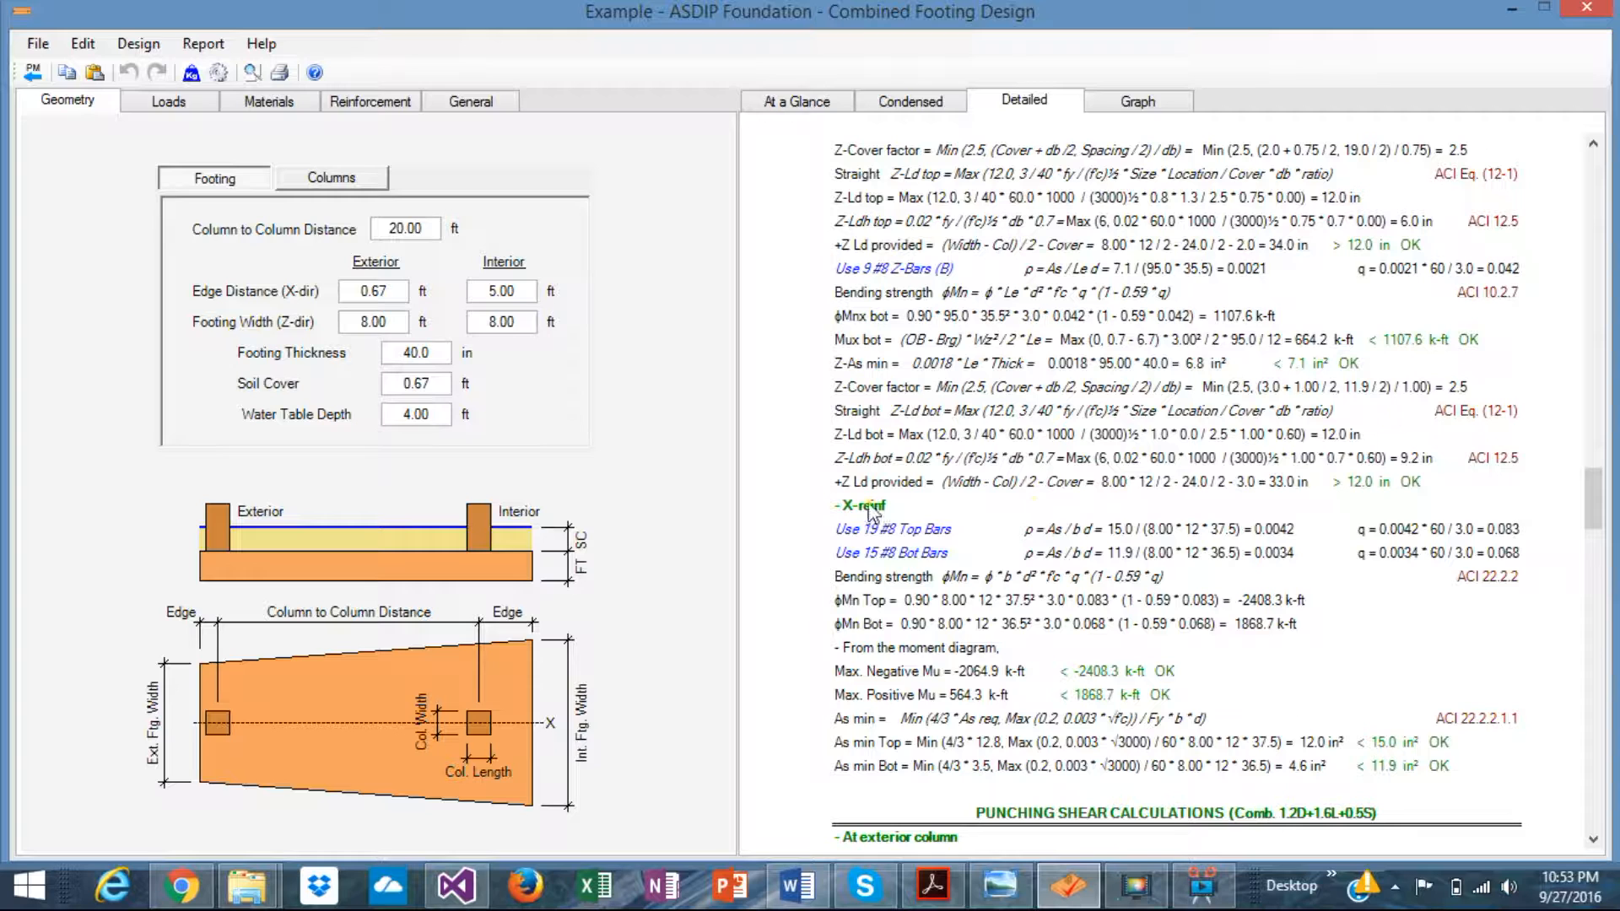
scroll(1040, 540, down, 2)
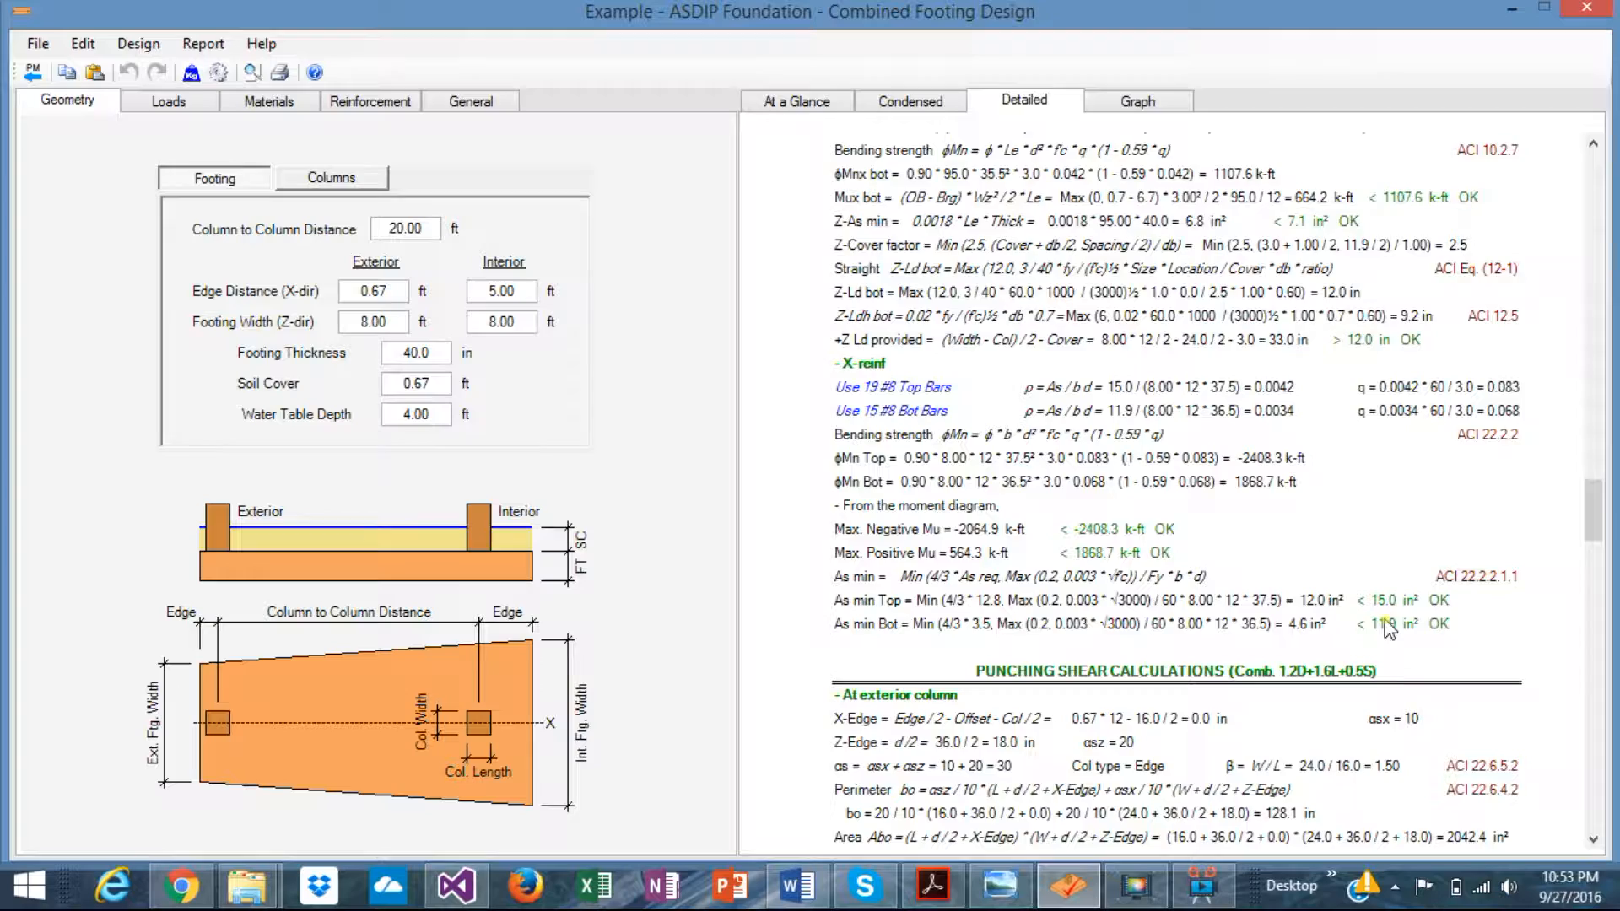
- Scroll the detailed report to the punching shear checks: 85.4 and 67.1 psi against 164.3 psi
scroll(1388, 628, down, 6)
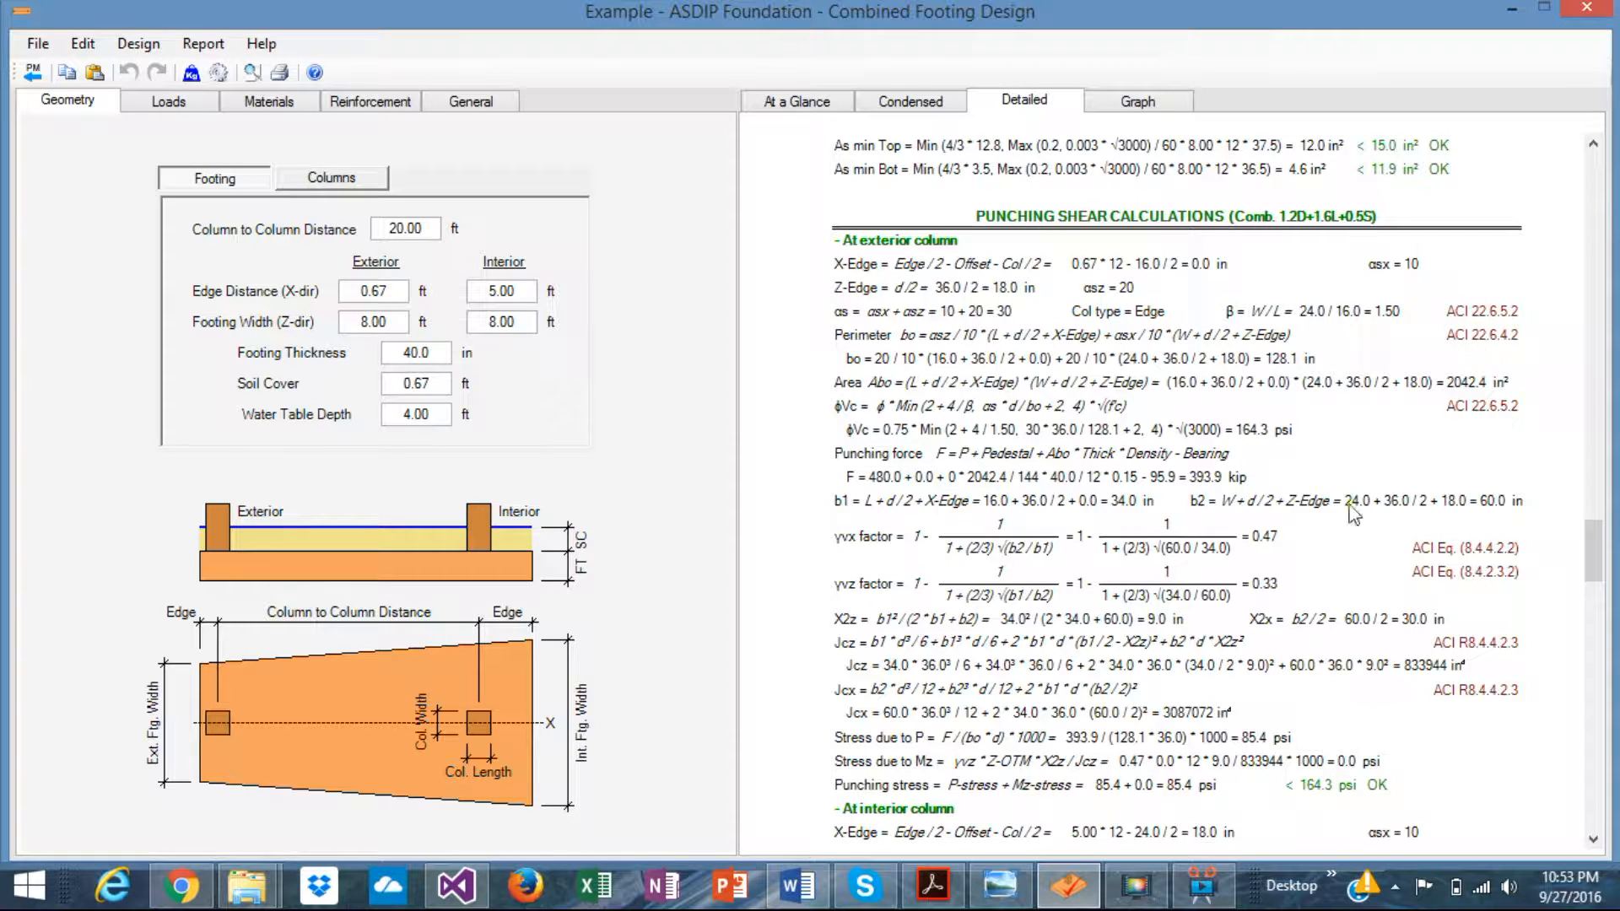
scroll(1337, 565, up, 5)
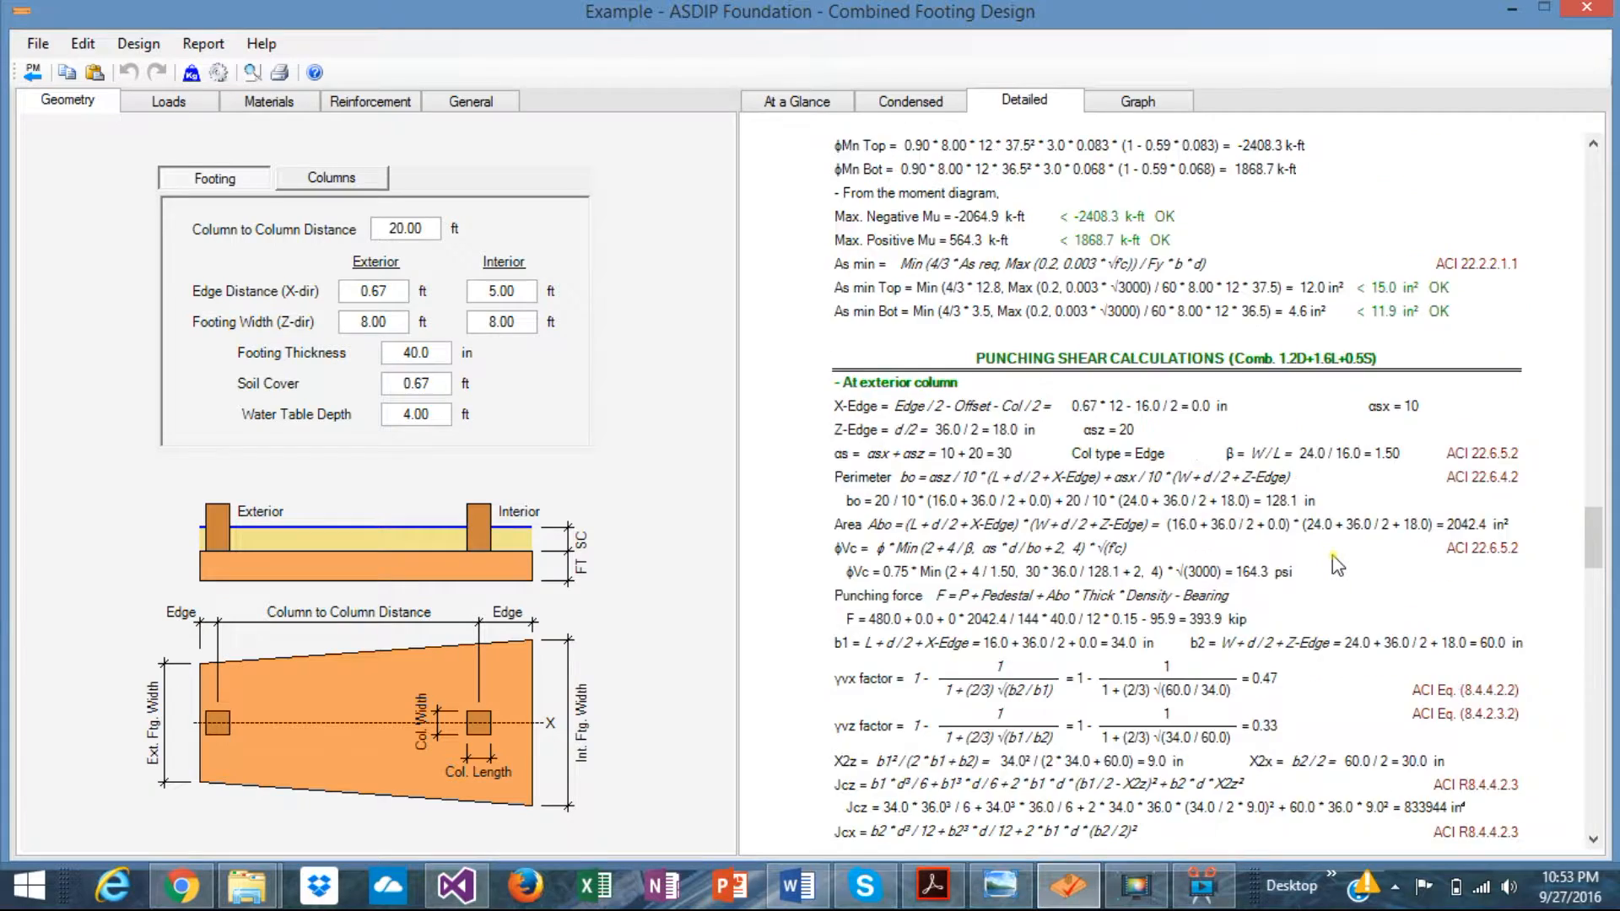
scroll(1337, 565, down, 6)
scroll(1337, 565, up, 3)
scroll(1337, 565, down, 15)
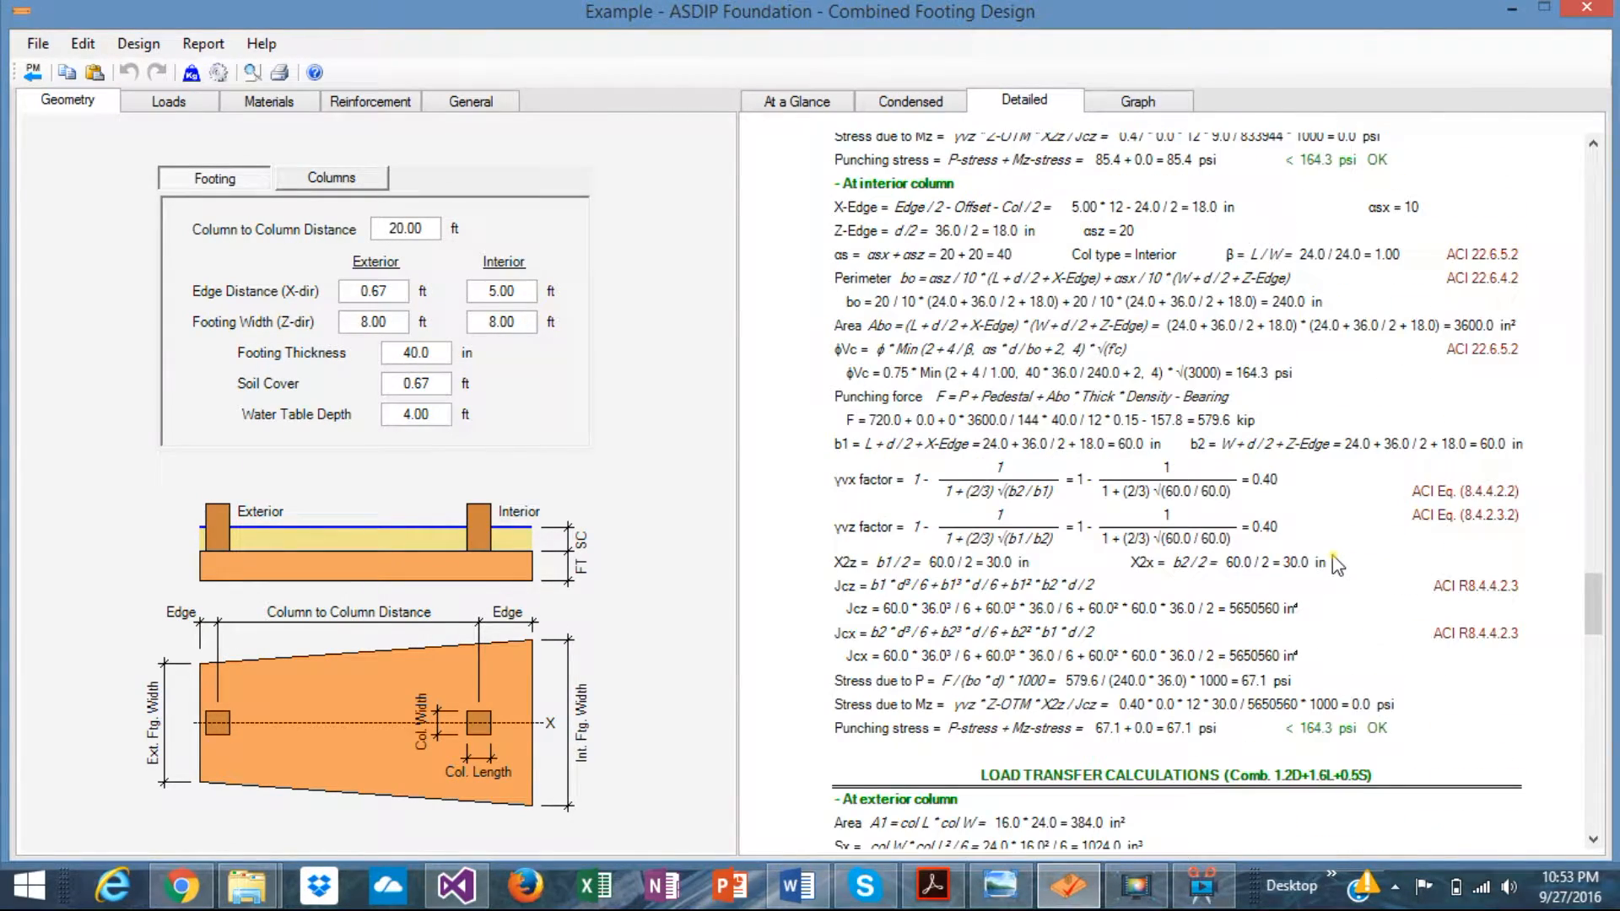
scroll(1338, 565, down, 8)
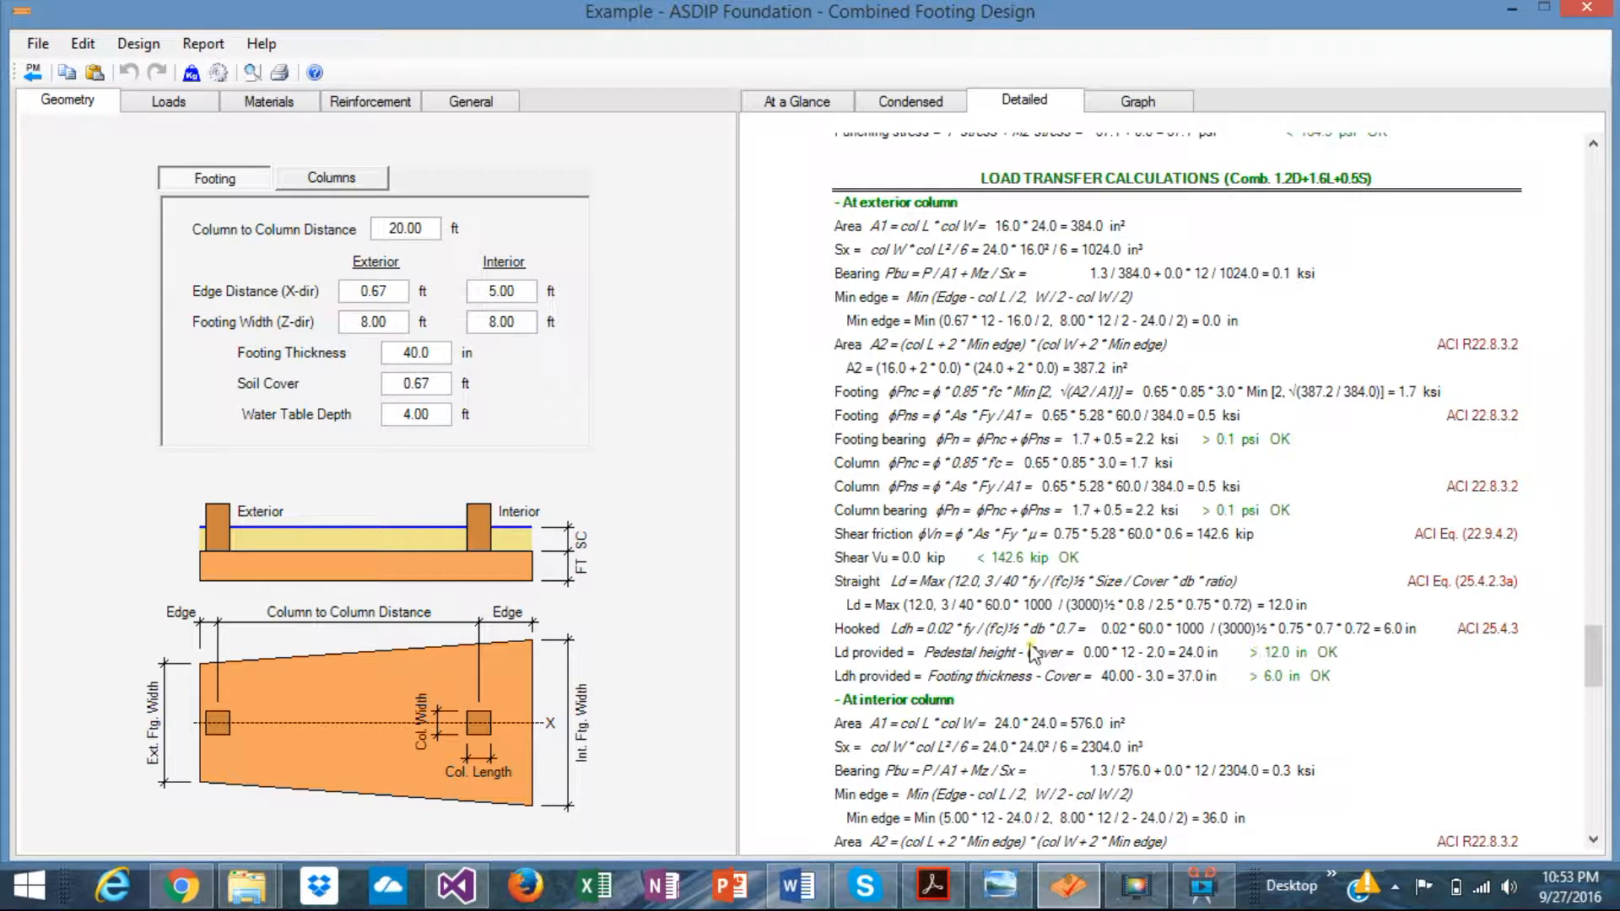
- Scroll through column strength ratios 0.72 and 0.78 to the ACI 318-14 and ASCE 7-10 design codes
scroll(1174, 675, up, 5)
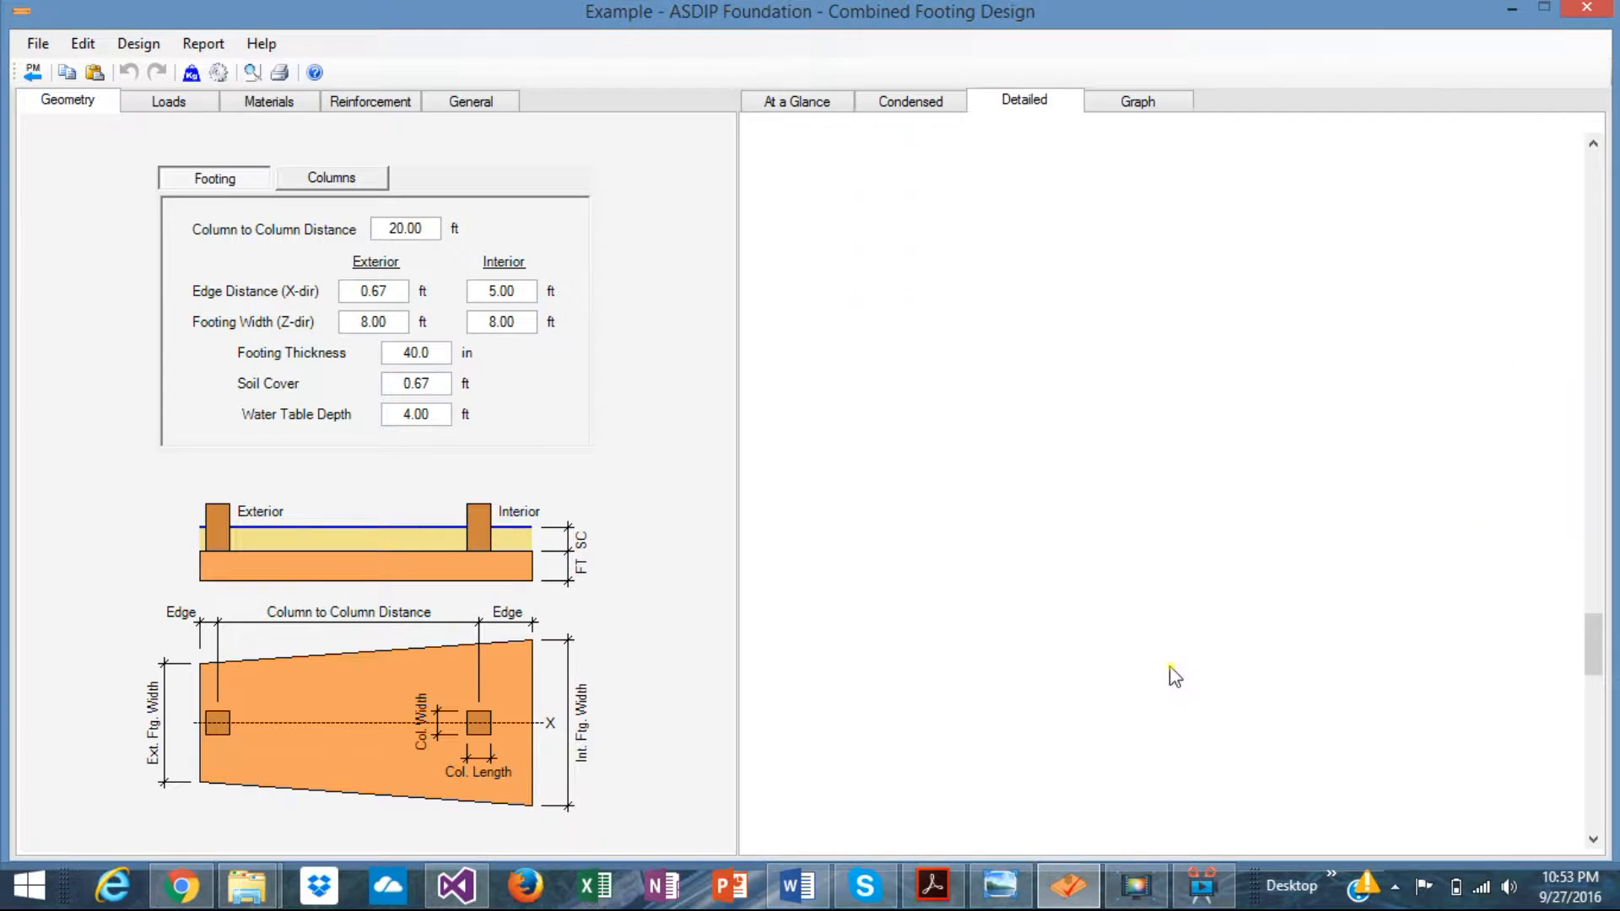
scroll(1174, 675, down, 14)
scroll(1174, 675, down, 2)
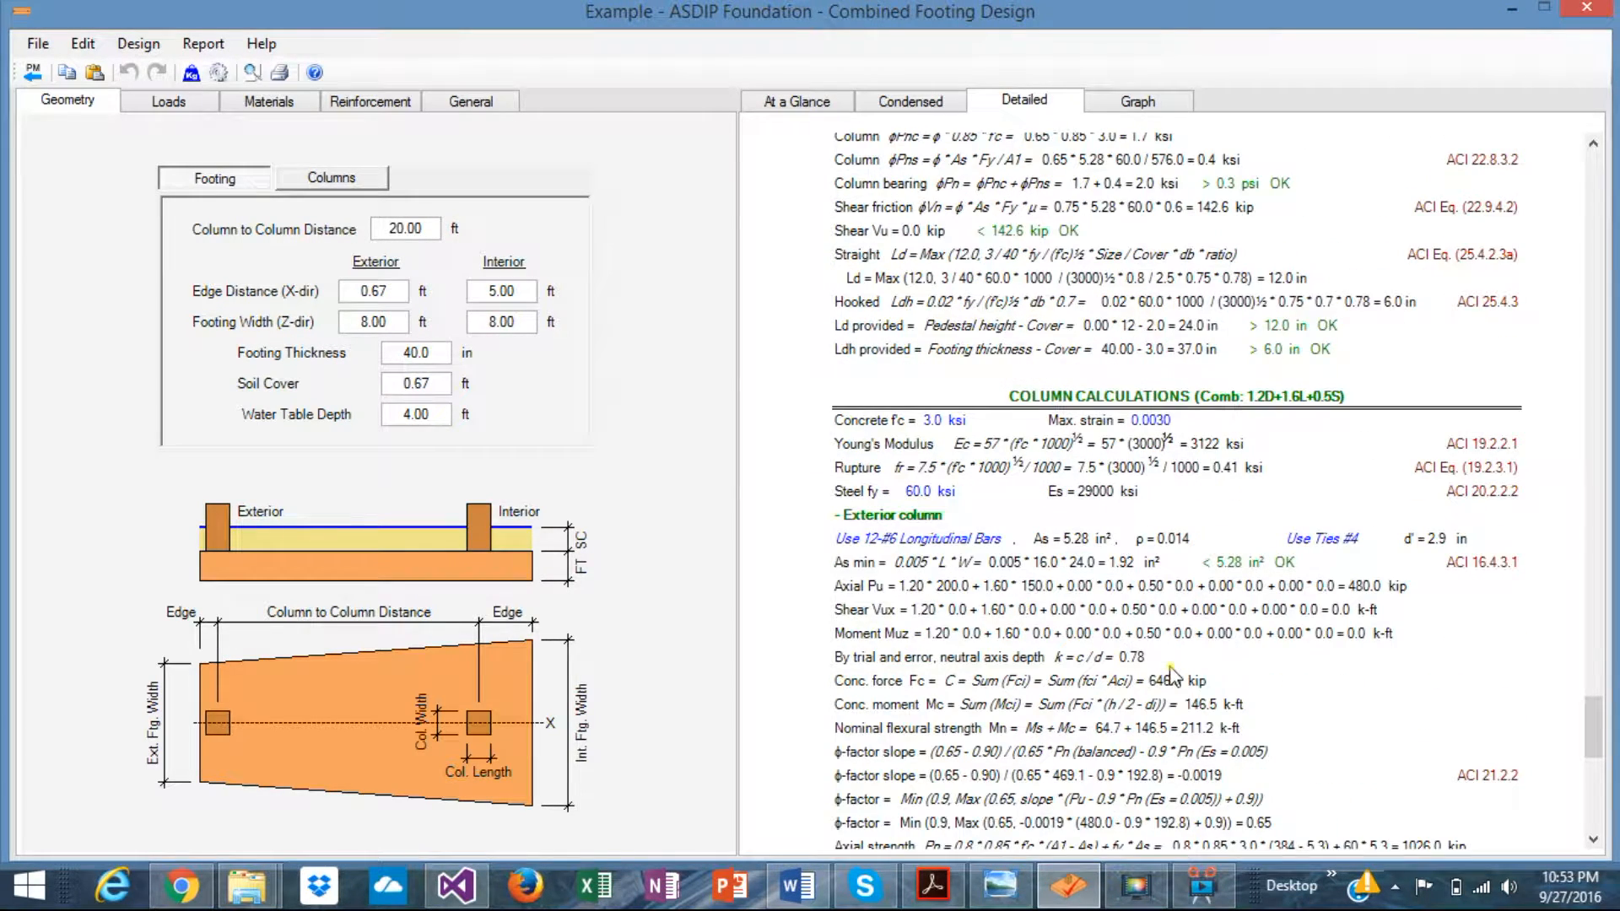
scroll(1174, 675, down, 2)
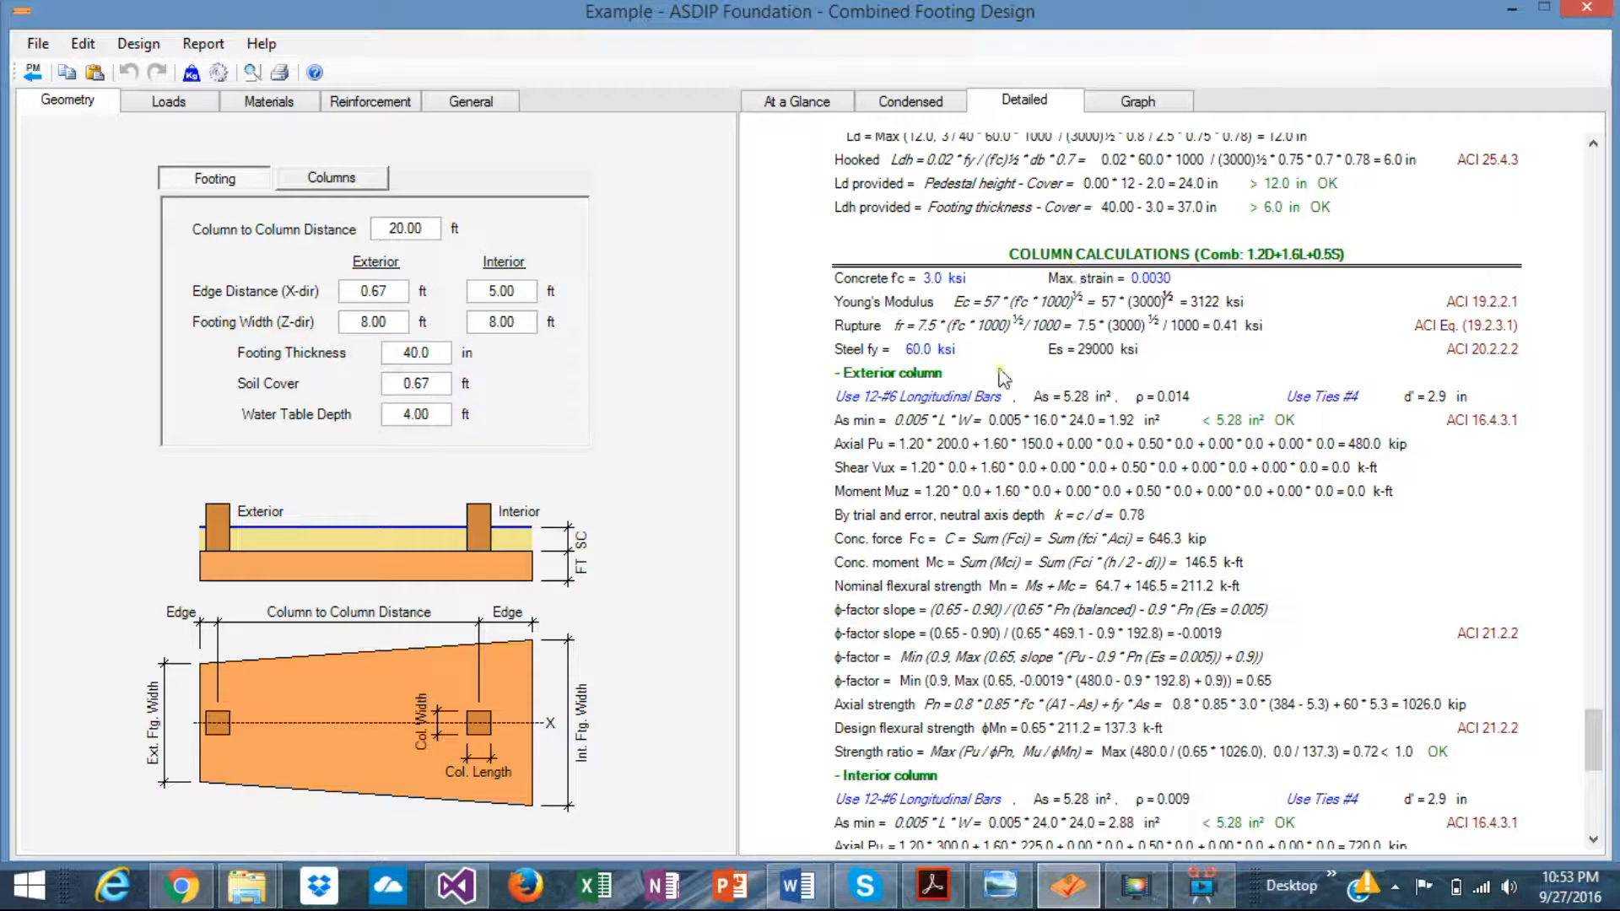
scroll(1061, 399, up, 2)
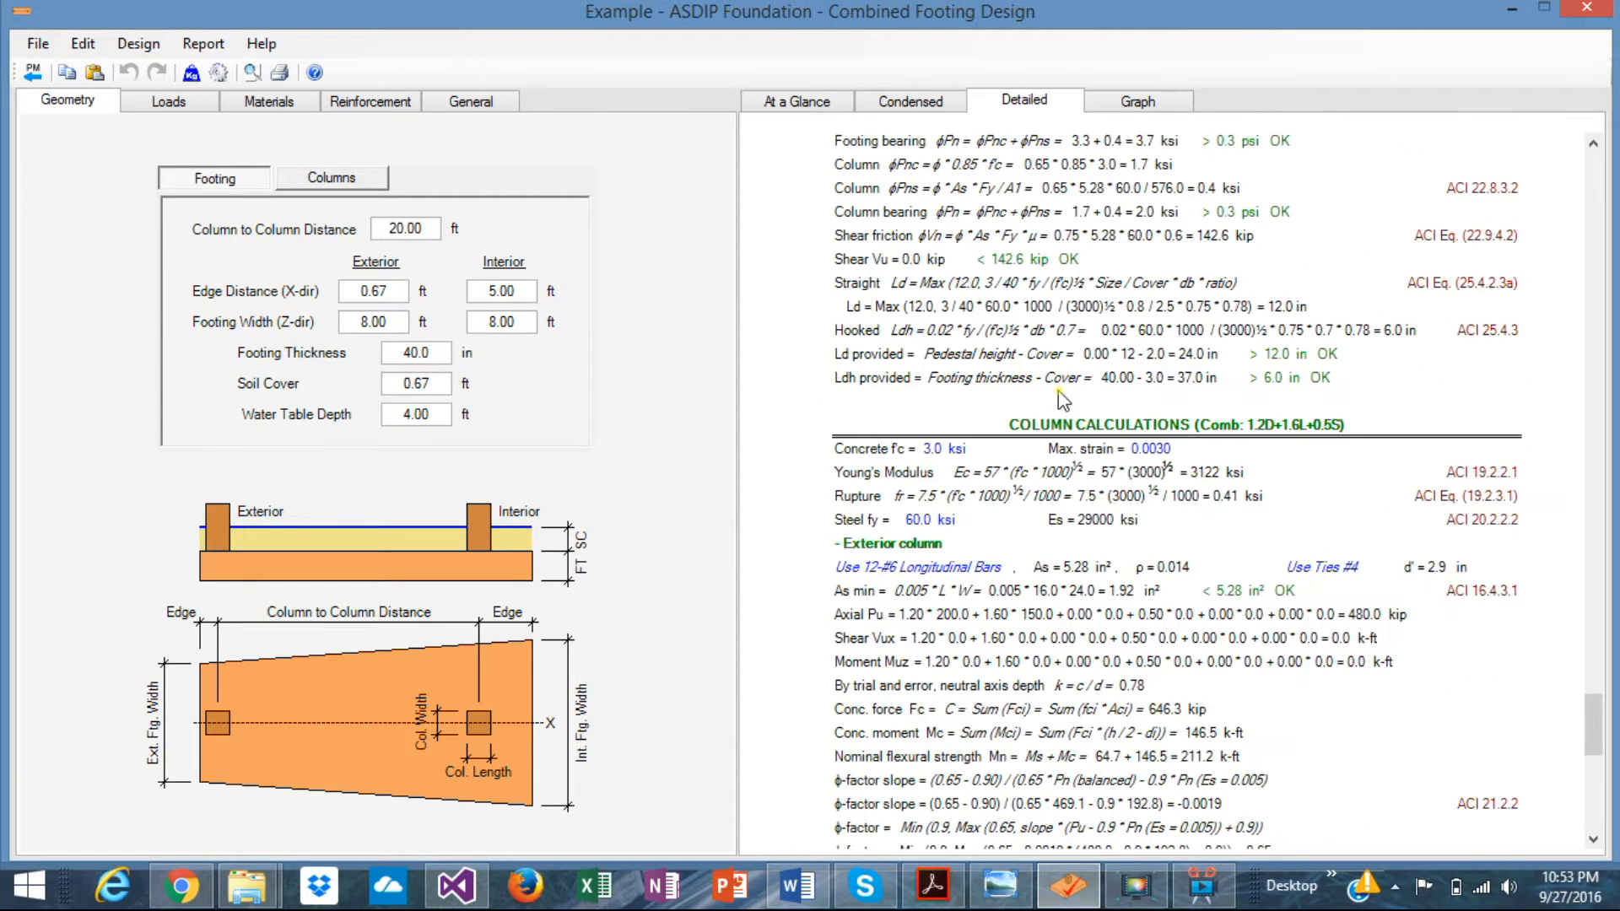
scroll(1060, 399, down, 2)
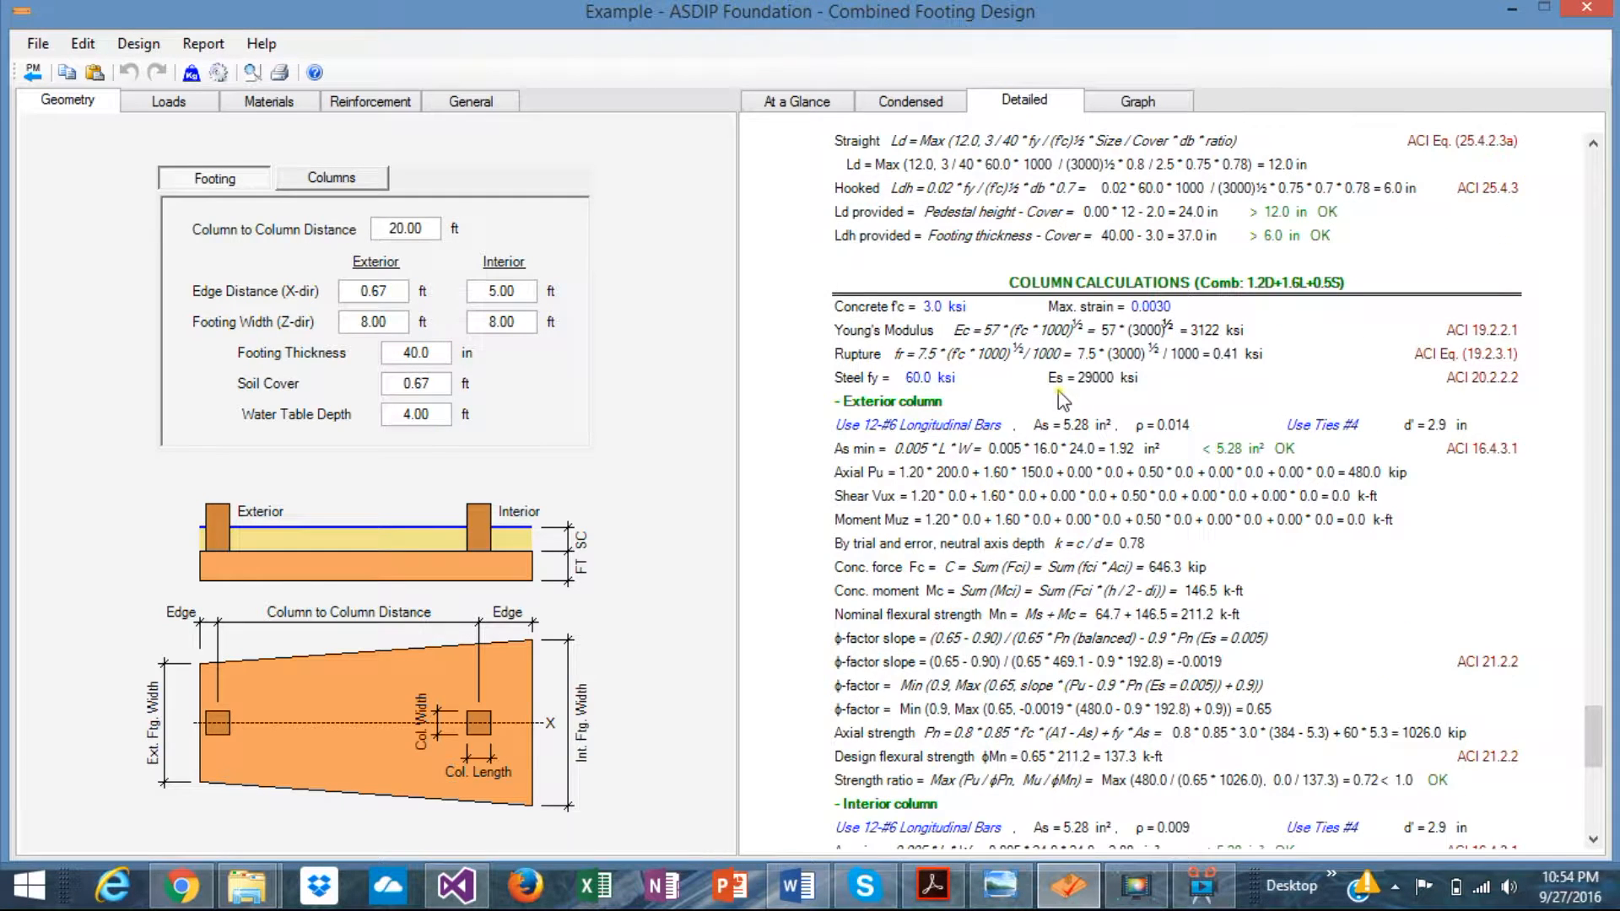
scroll(1060, 399, down, 2)
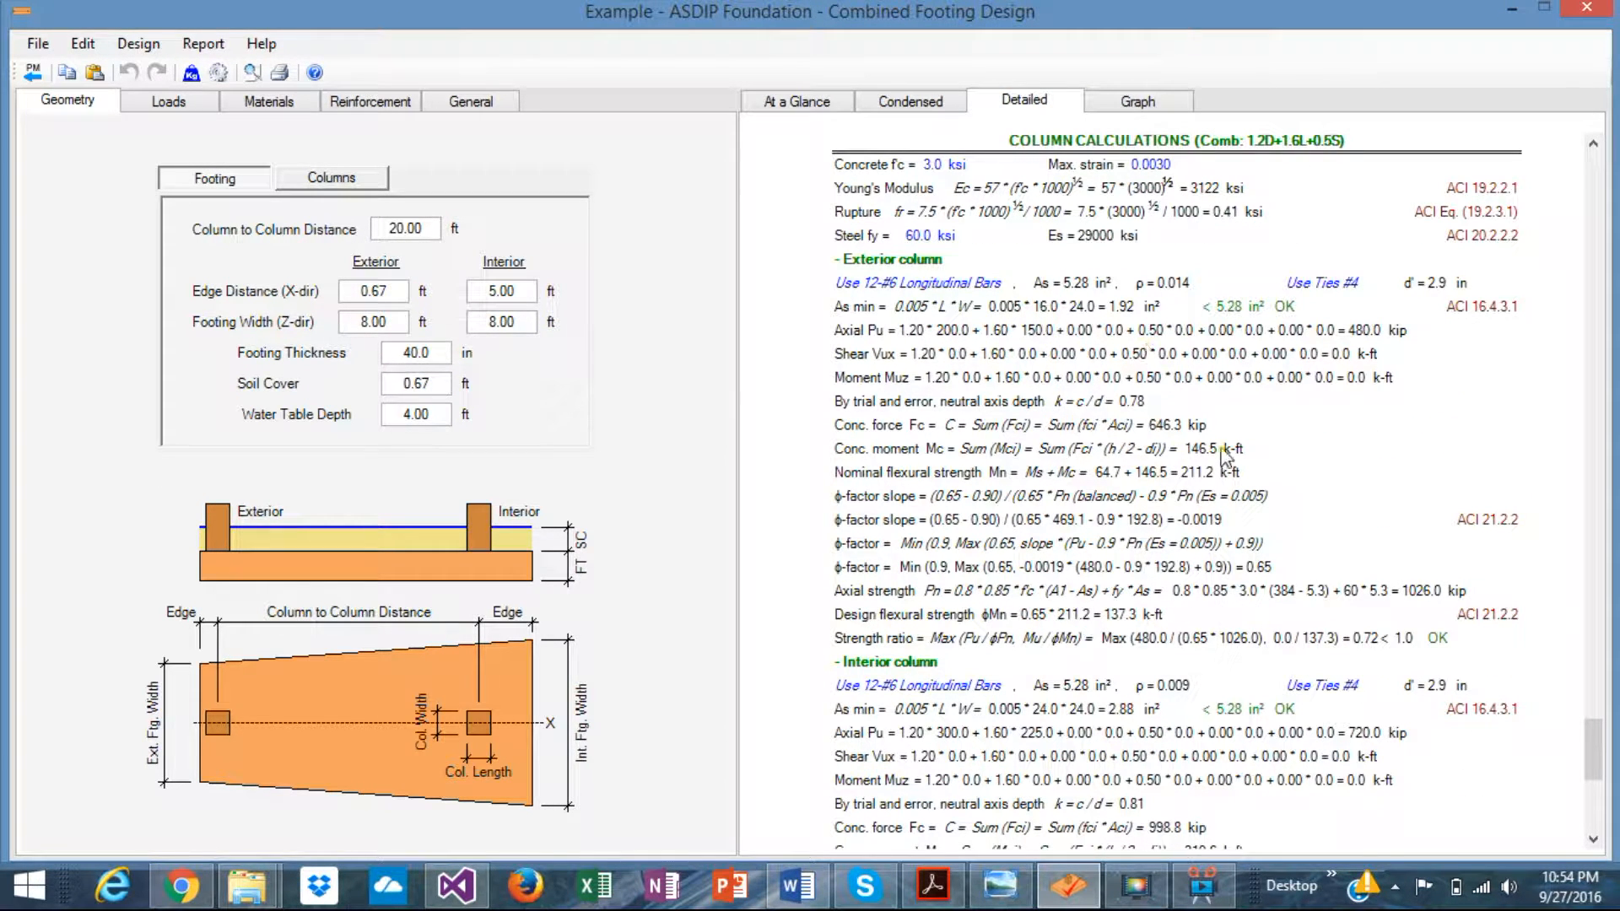
scroll(1225, 457, down, 2)
scroll(1225, 457, down, 6)
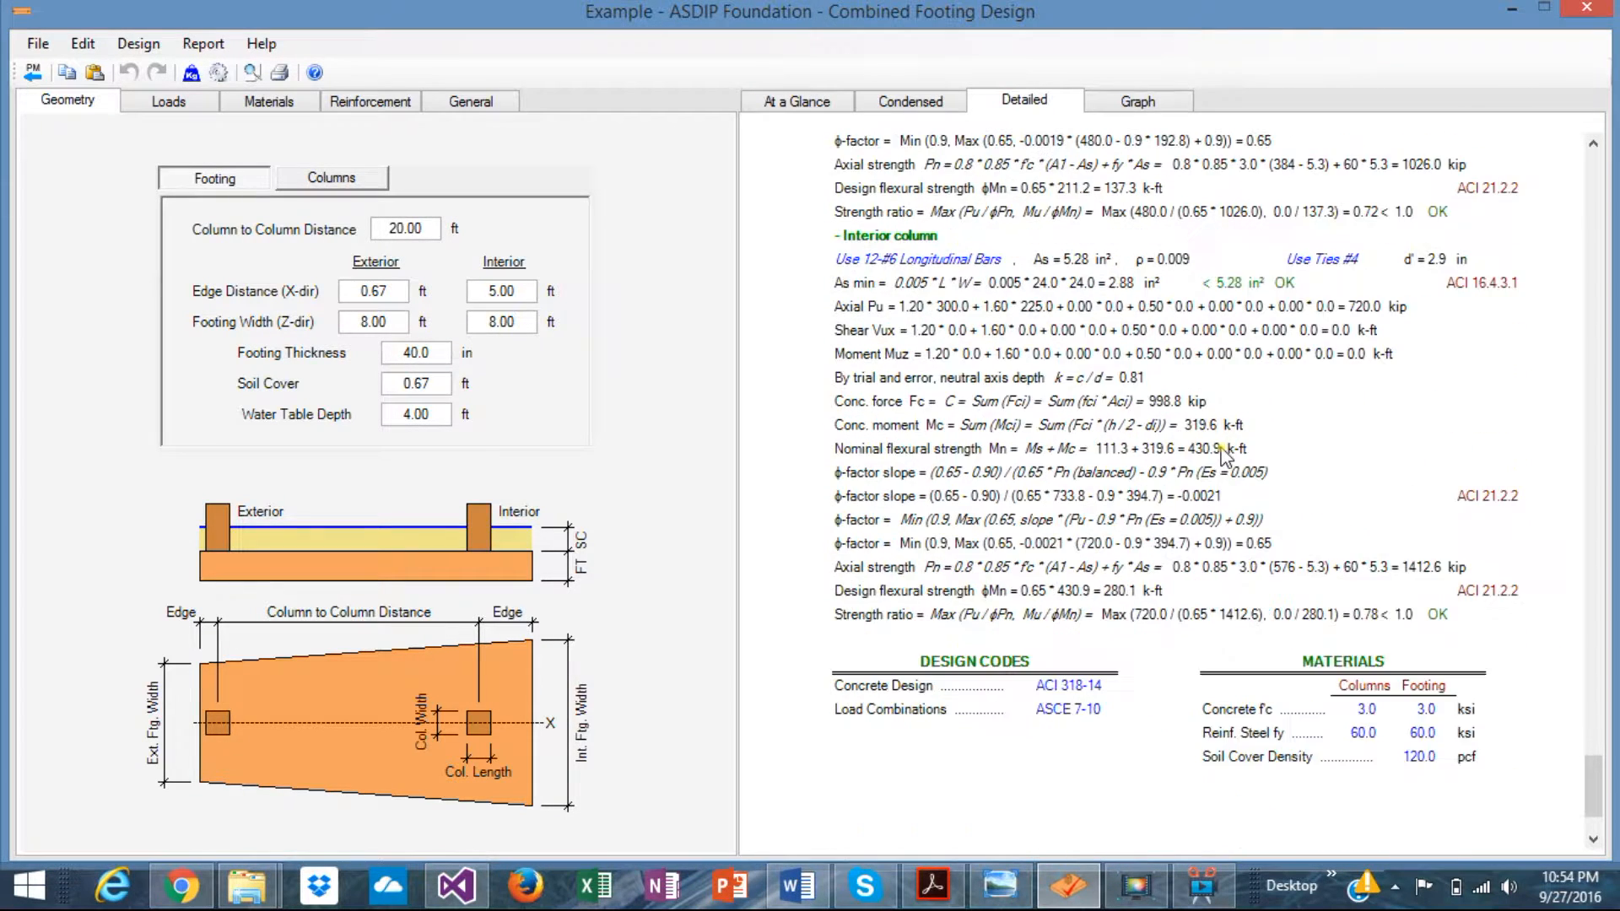
- Display the Graph bearing view showing the 5.0 and 4.7 ksf soil pressures under the footing
click(1138, 100)
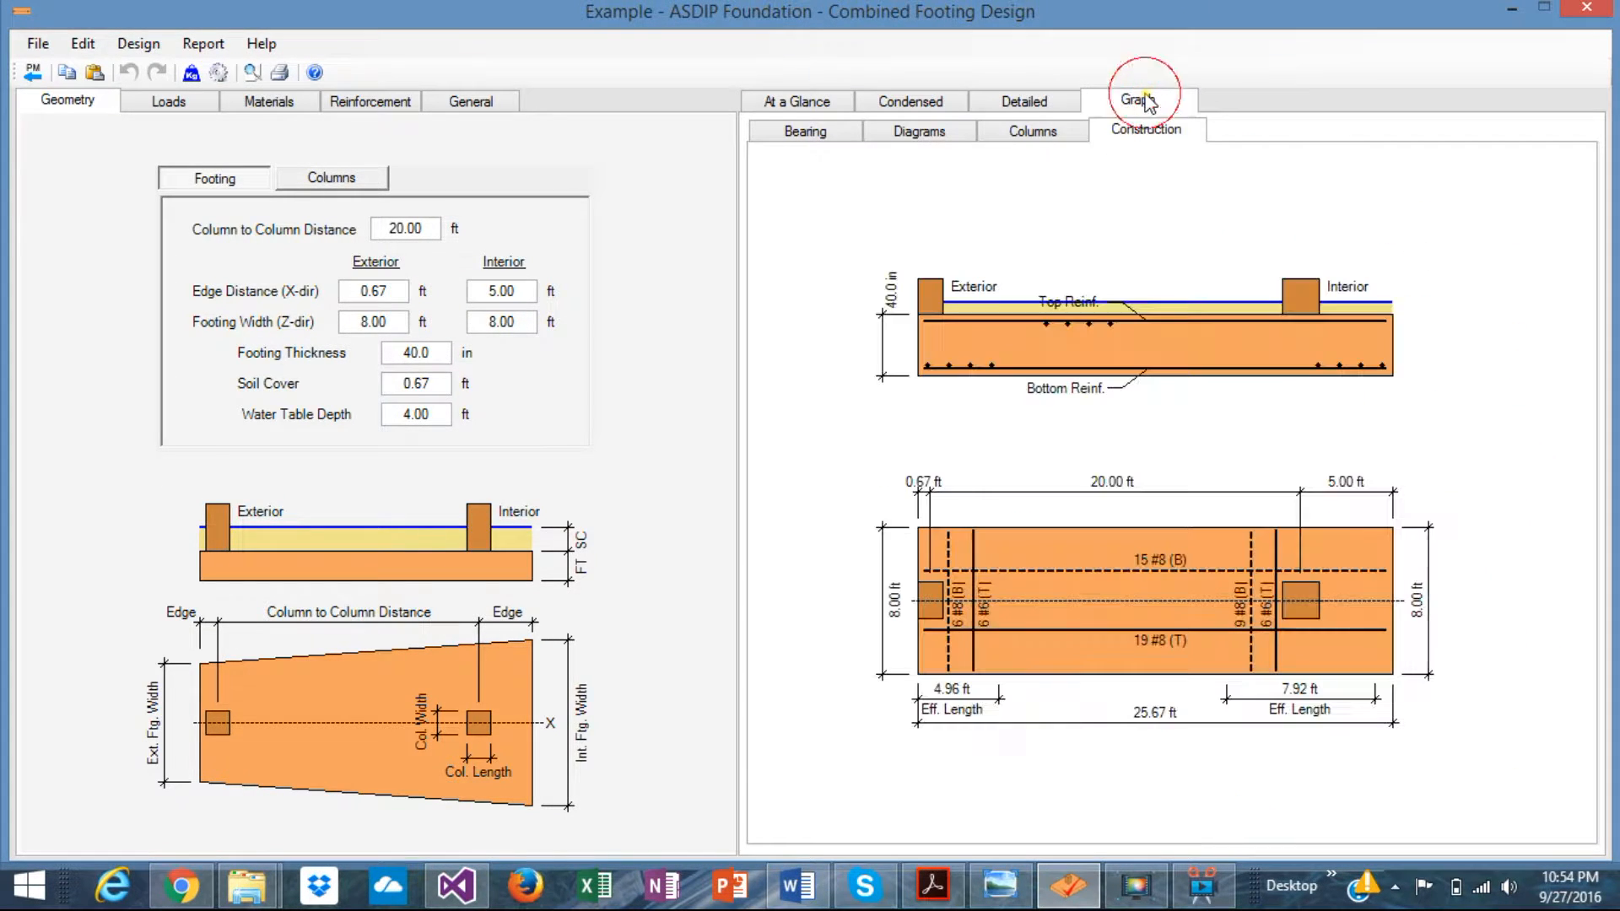
click(800, 133)
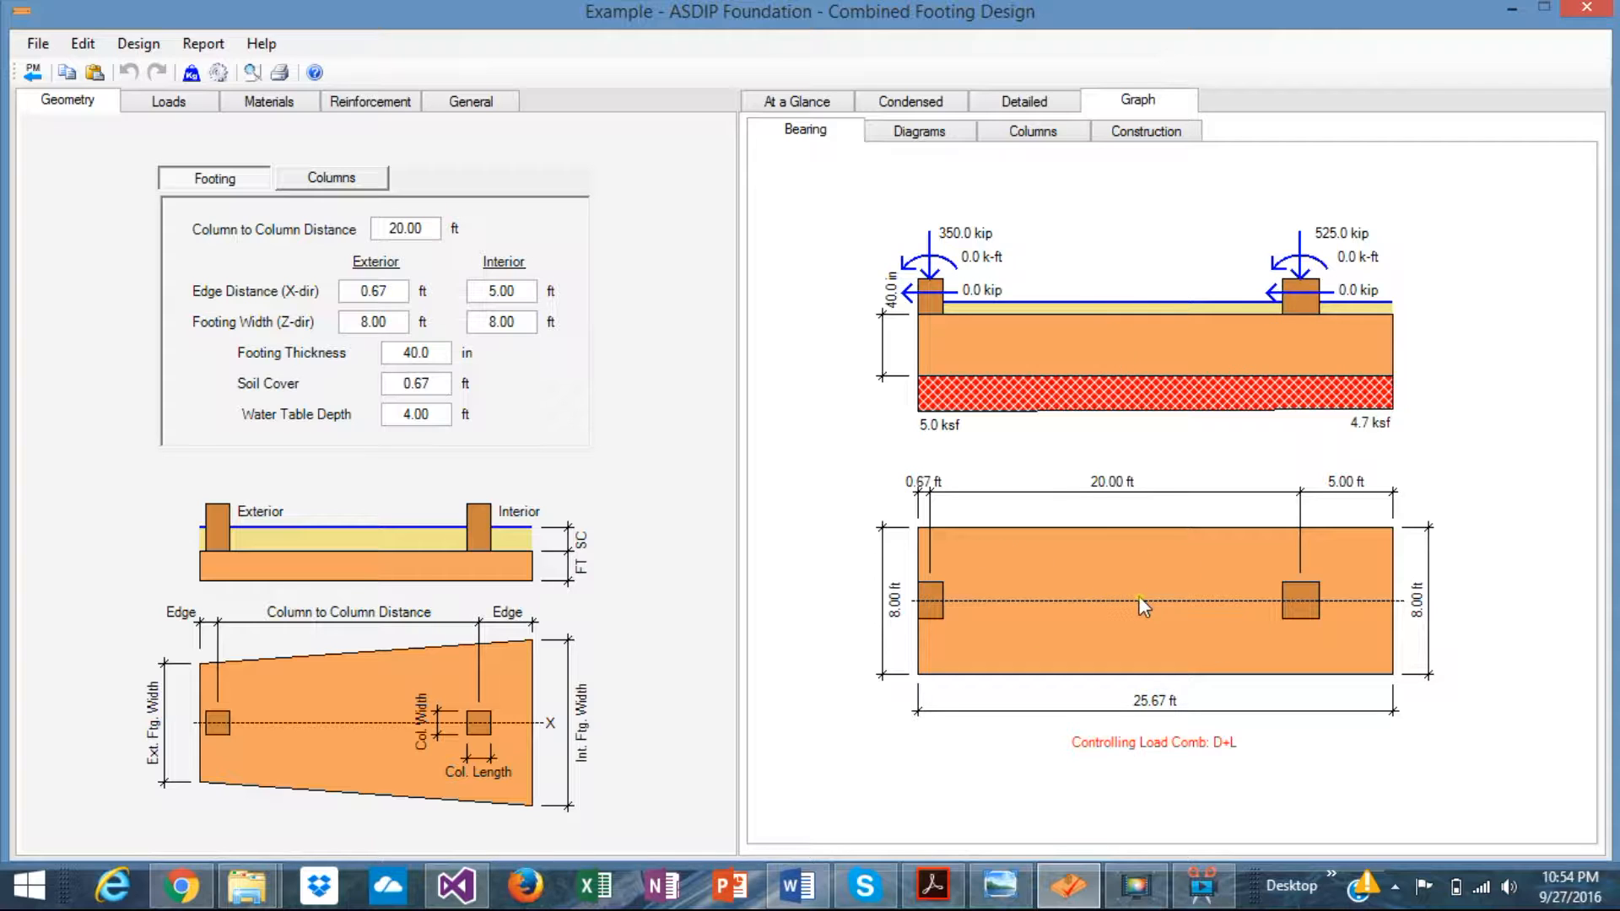
- Display the 1.2D+1.6L+0.5S shear and moment diagrams, peaking at 493 kip and 2065 k-ft
click(912, 141)
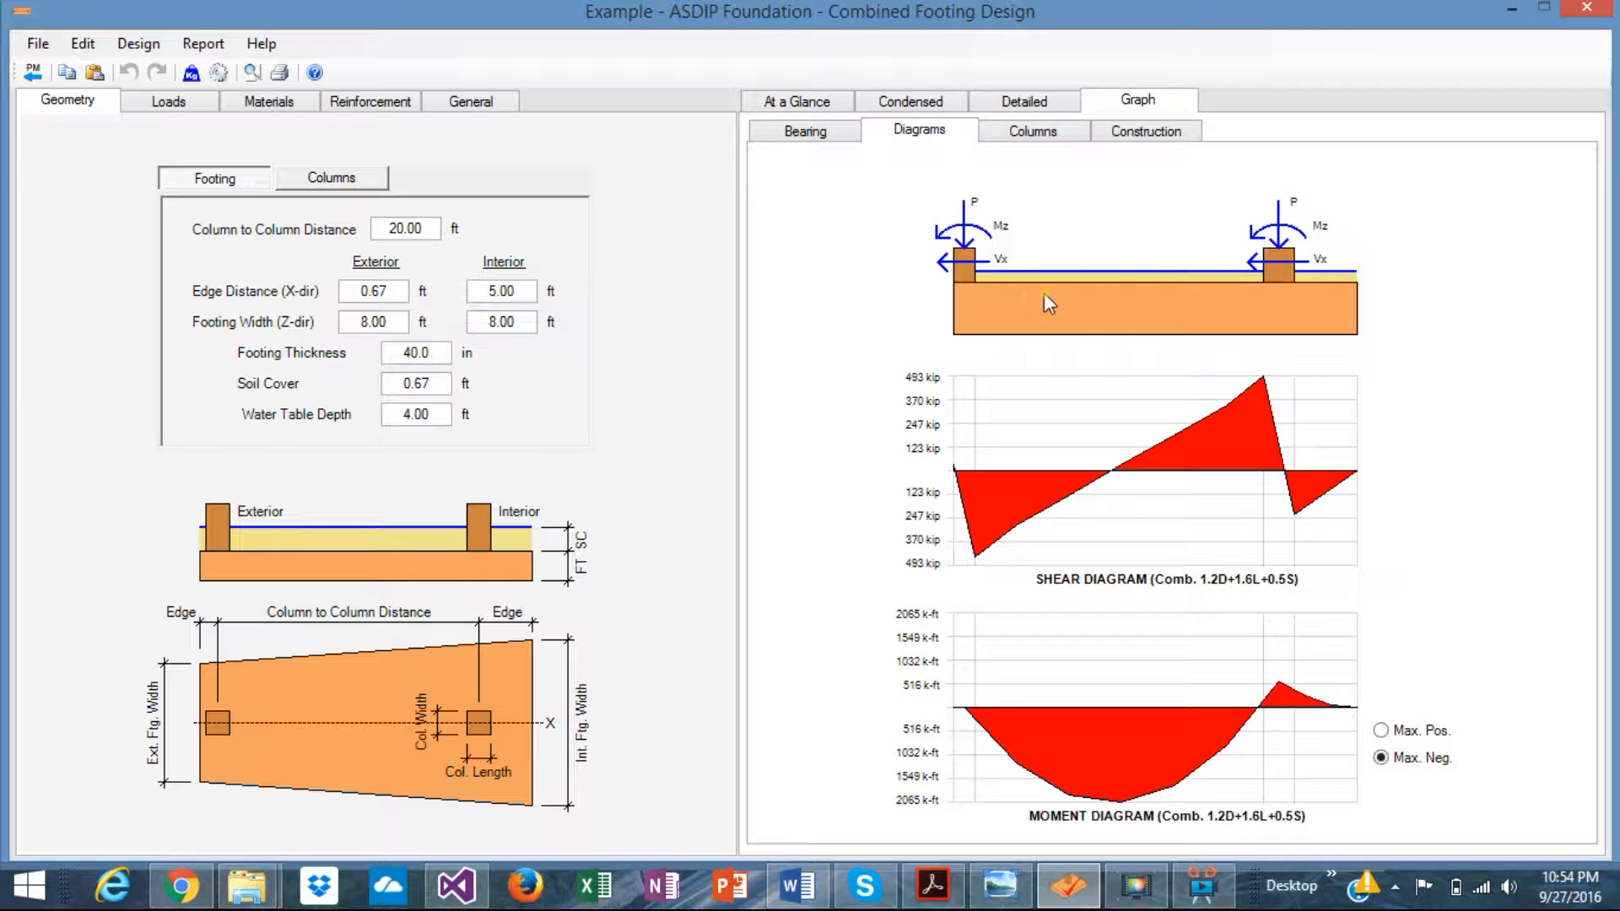
- Display the construction drawing, then the exterior and interior column interaction diagrams
click(1150, 131)
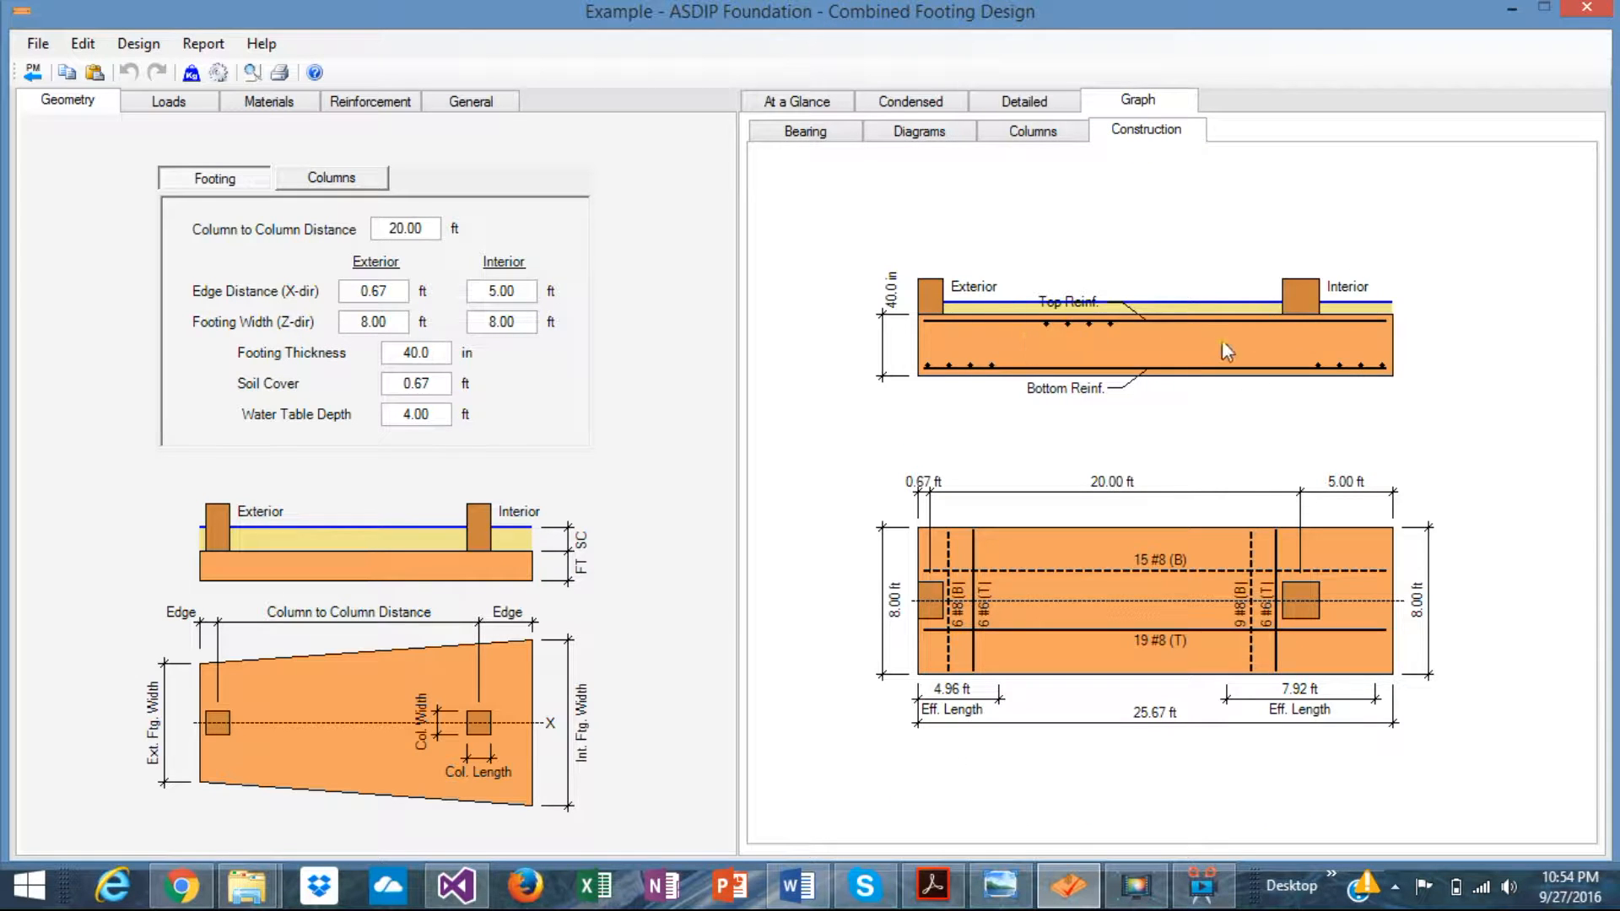
click(1034, 133)
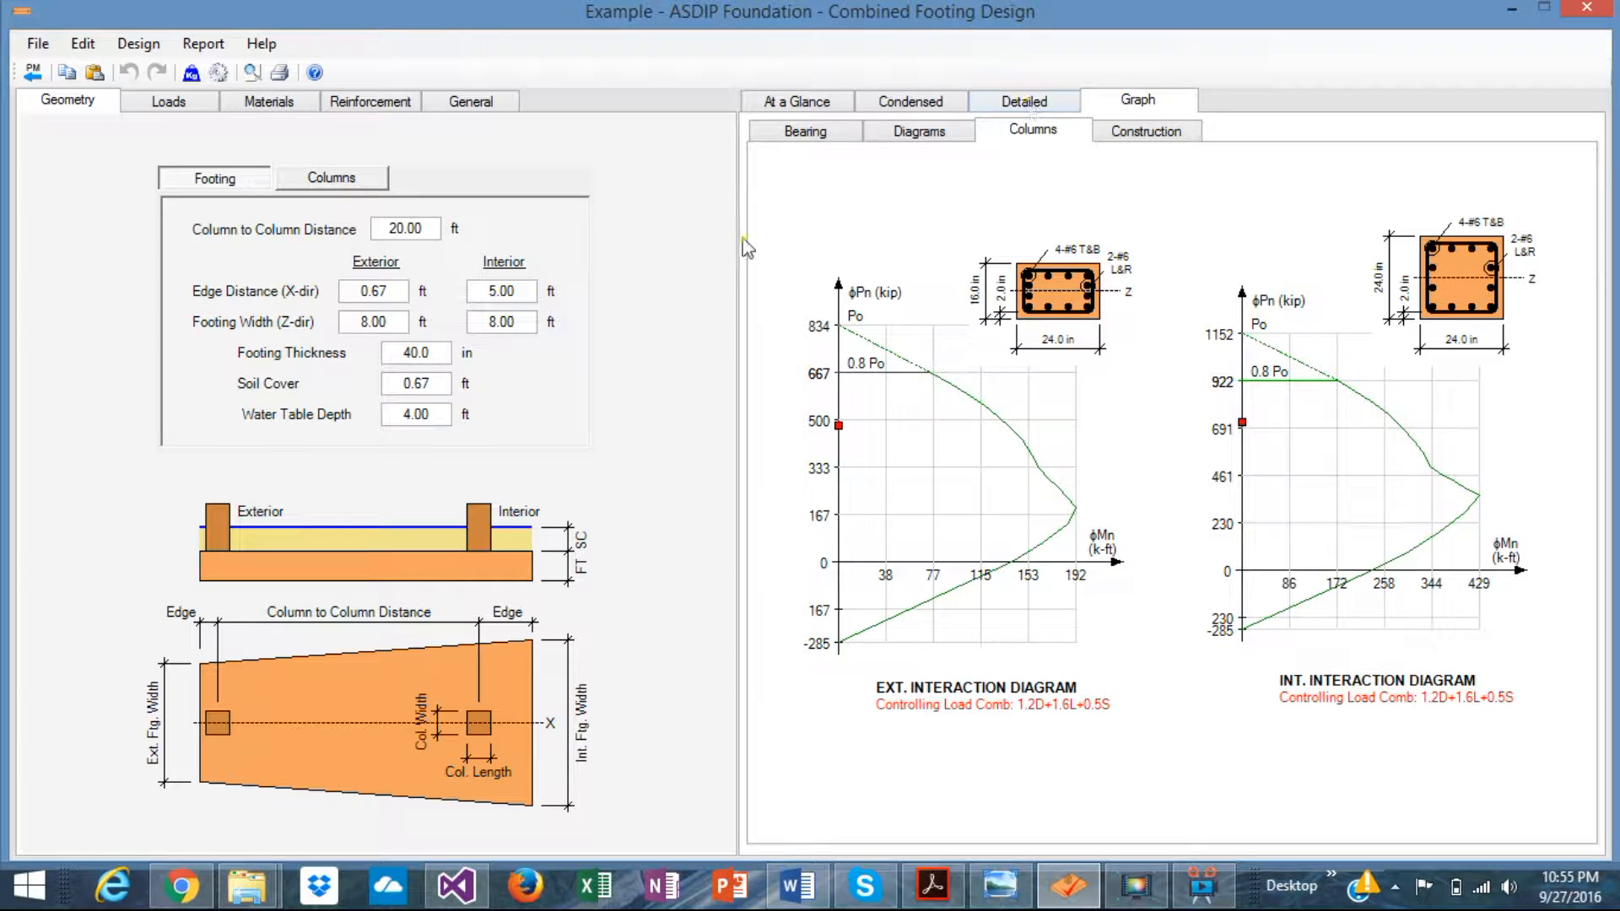
- Flip through the At a Glance, Condensed and Detailed results, ending on the Condensed report
click(800, 103)
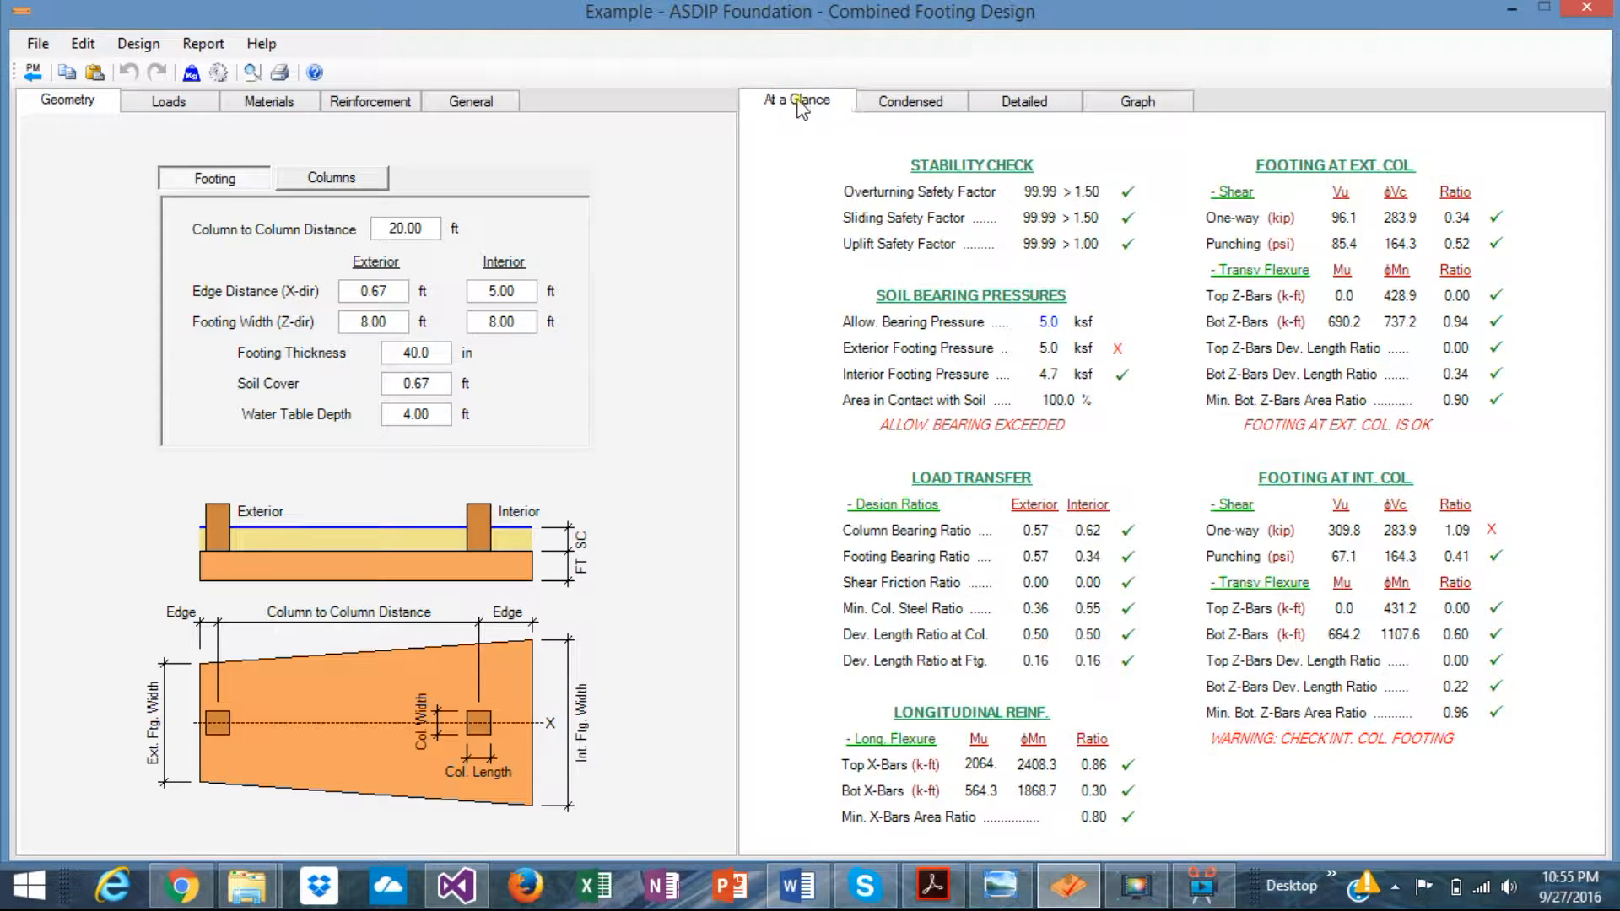
click(907, 105)
click(1012, 105)
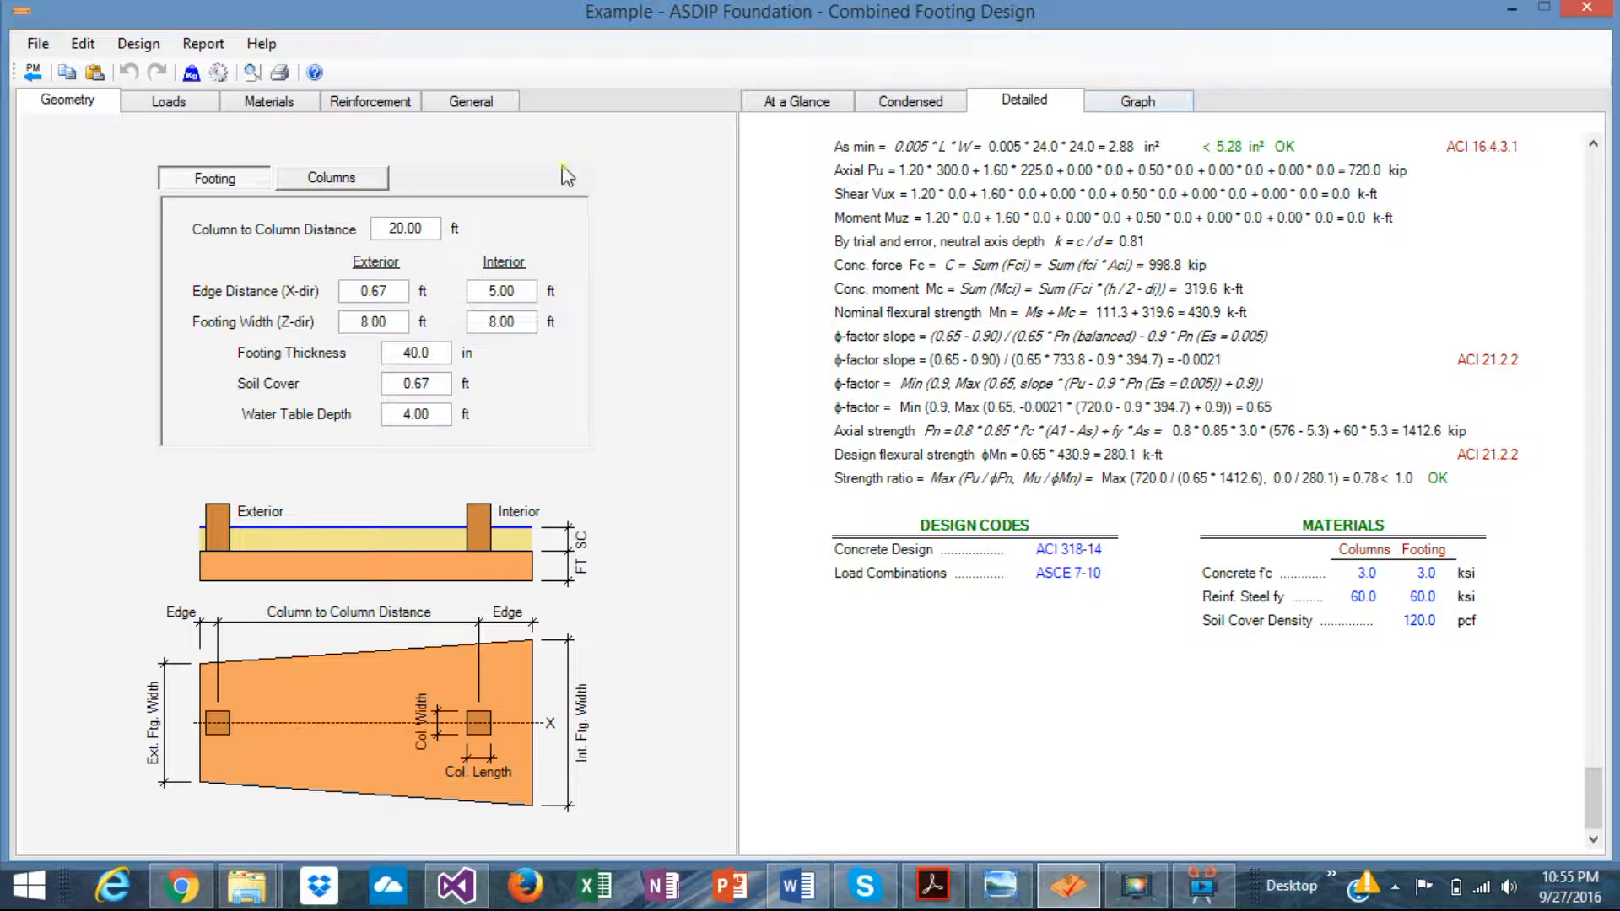
click(891, 101)
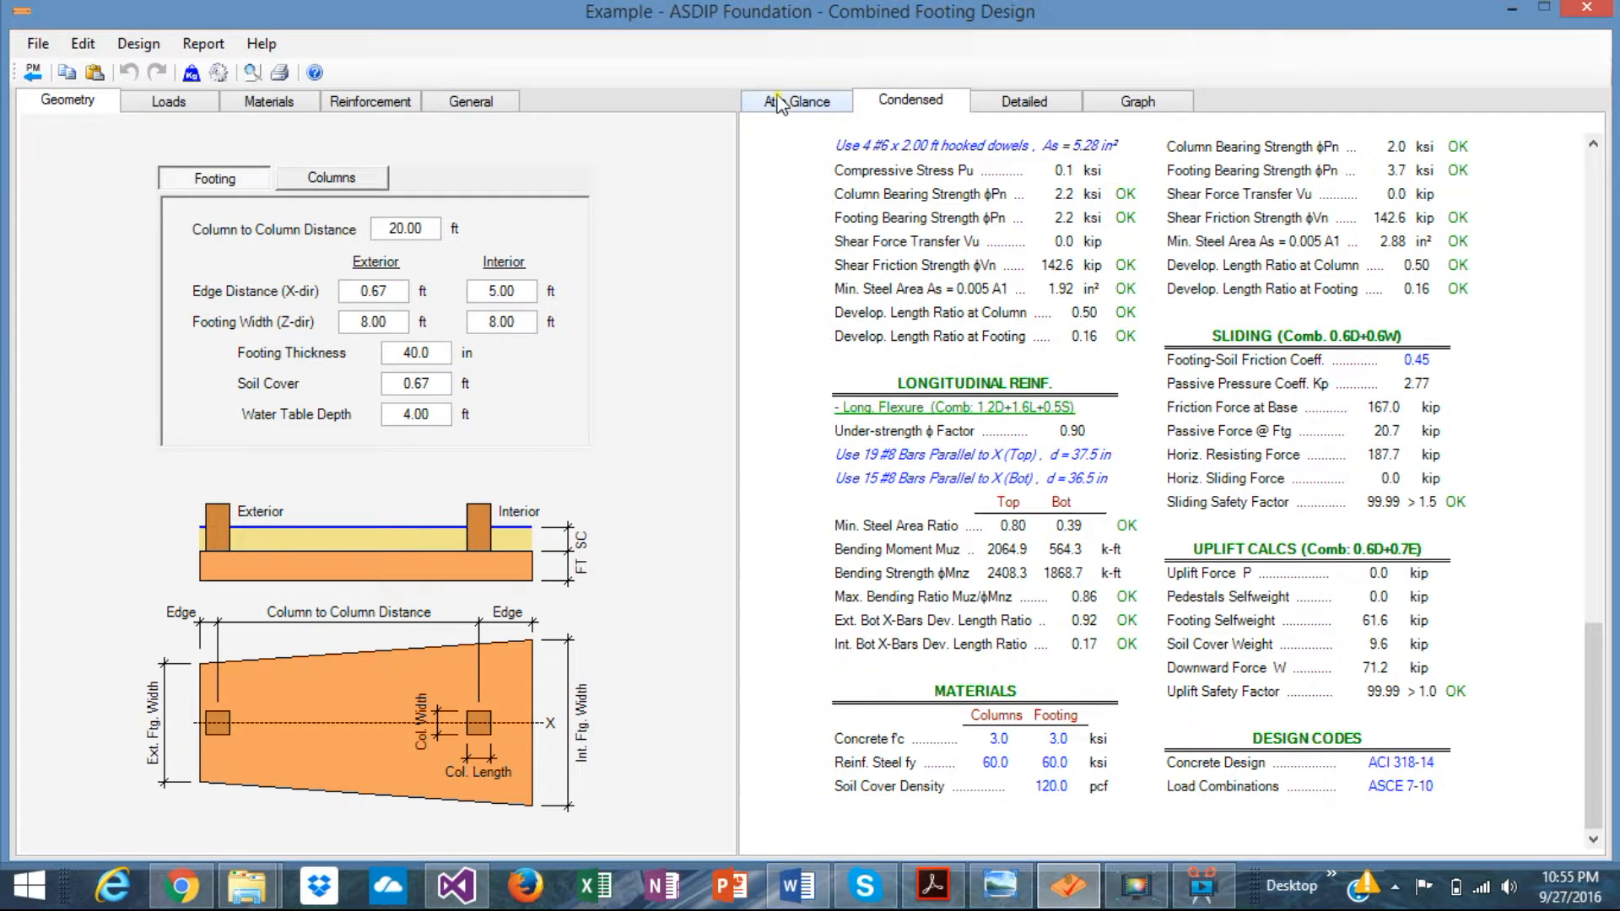
- On the At a Glance summary, change the interior edge distance from 5.00 to 4.7 ft
click(825, 105)
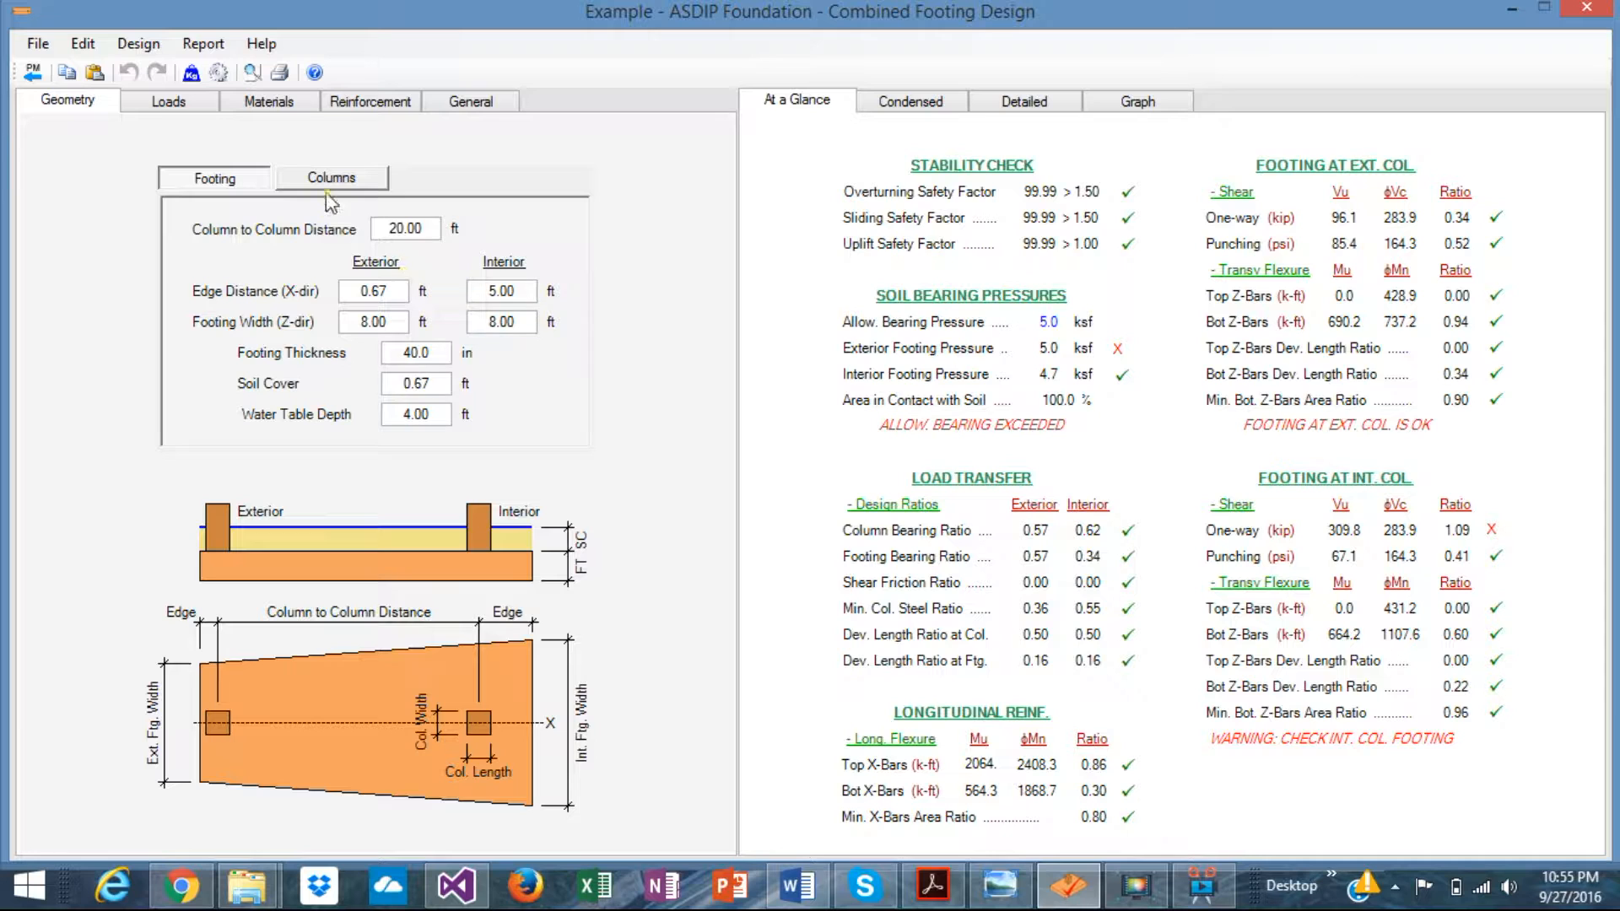
double_click(525, 289)
text(4.7)
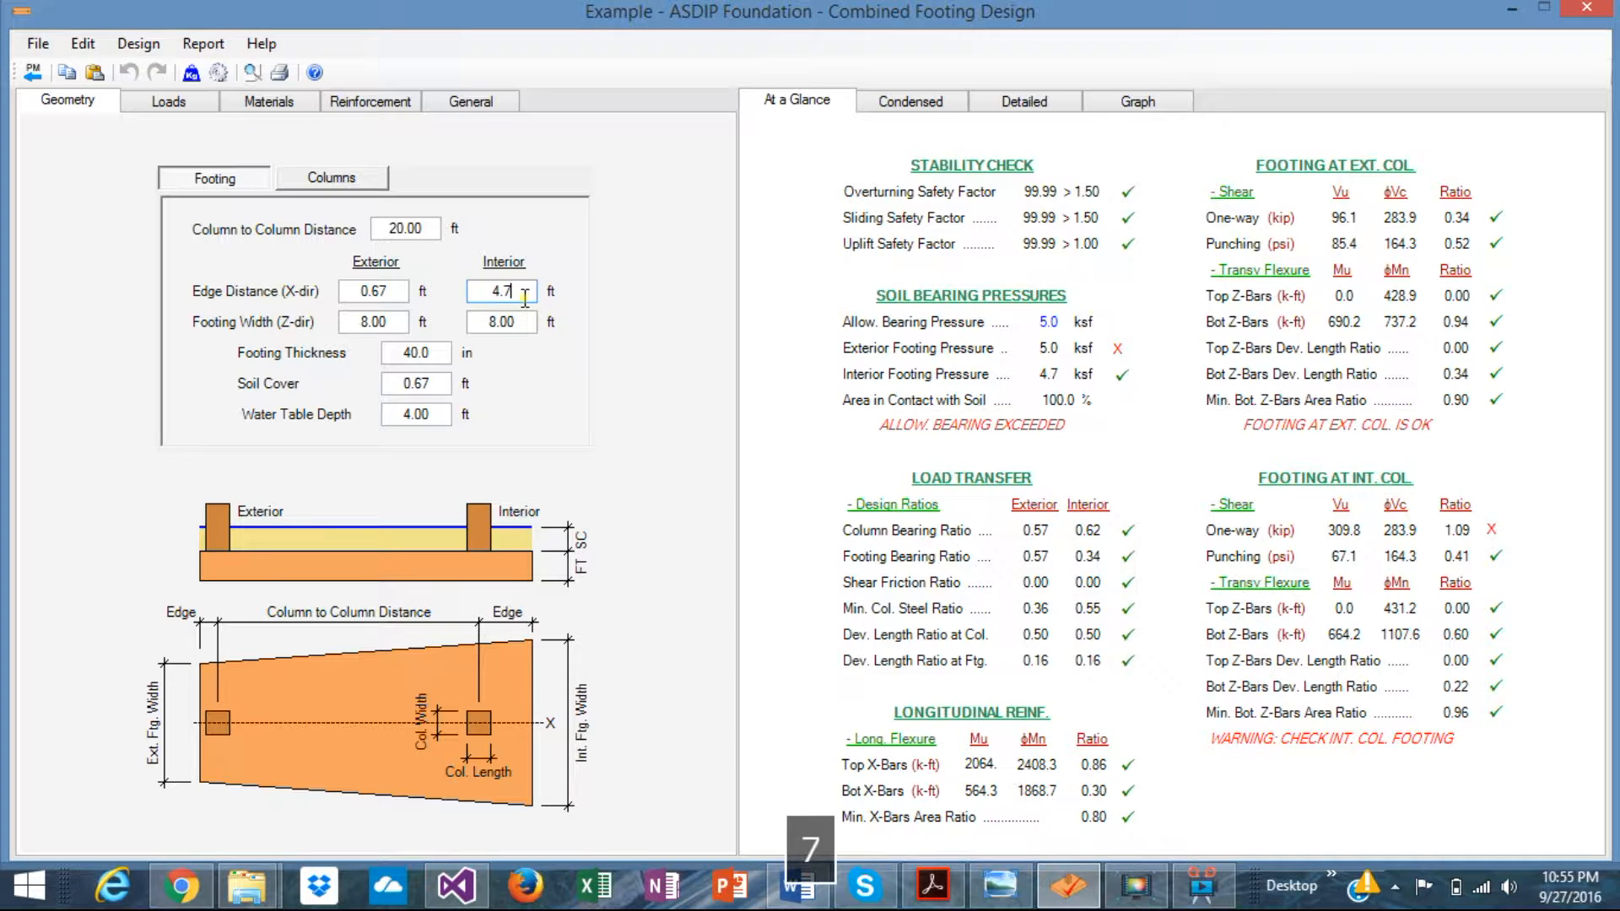
key(Return)
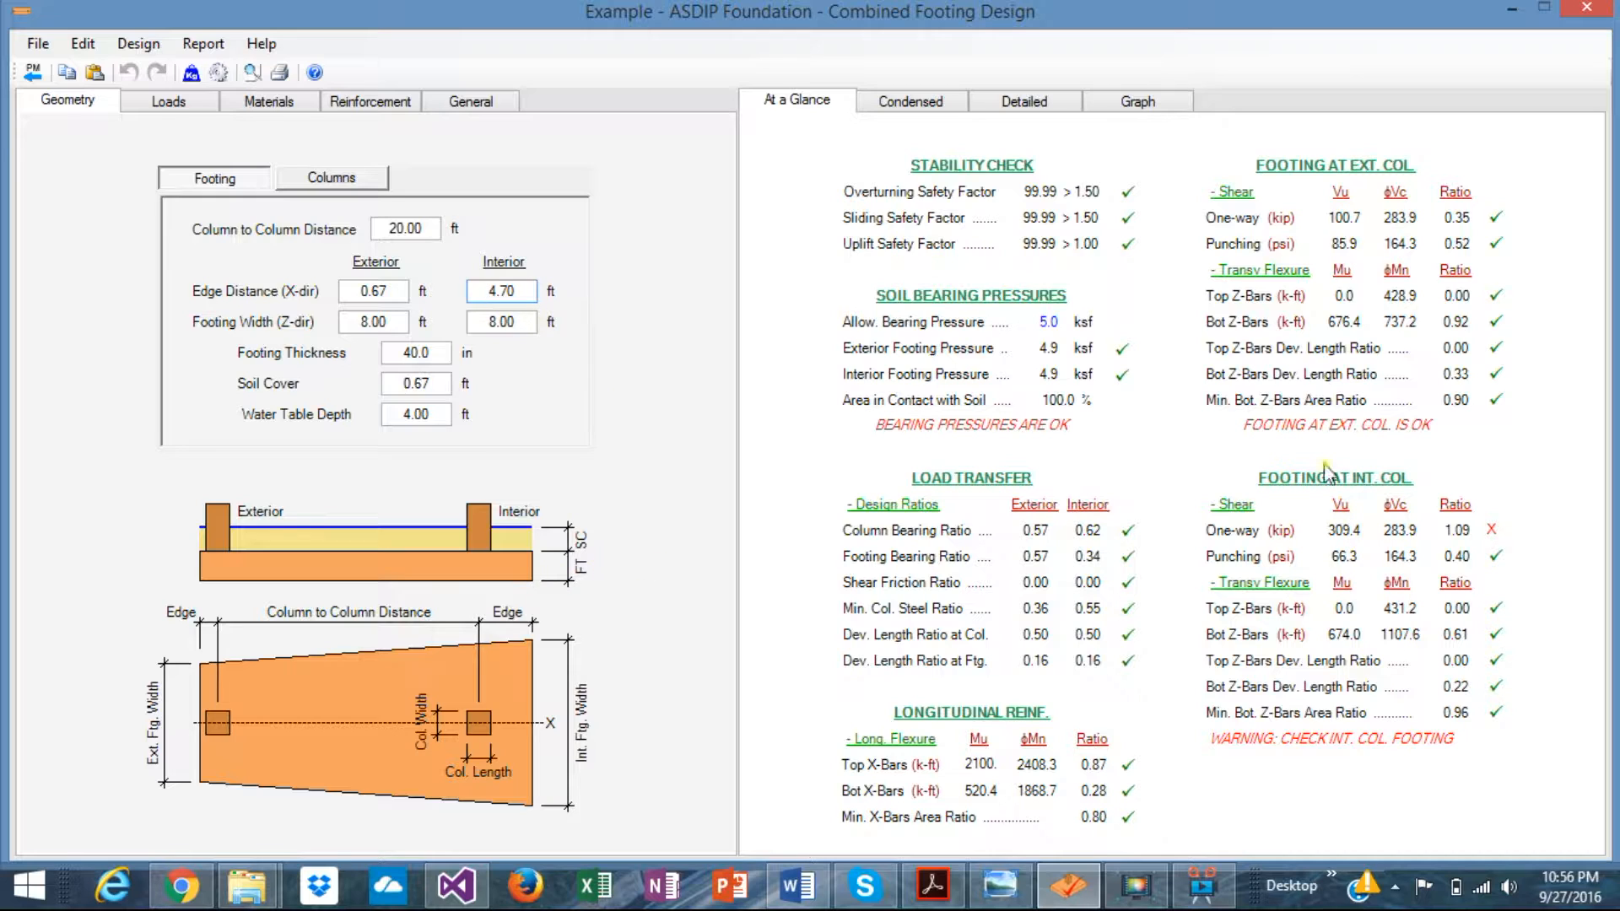
- Raise the footing thickness first to 42 in, then to 44 in
click(438, 356)
double_click(436, 357)
text(42)
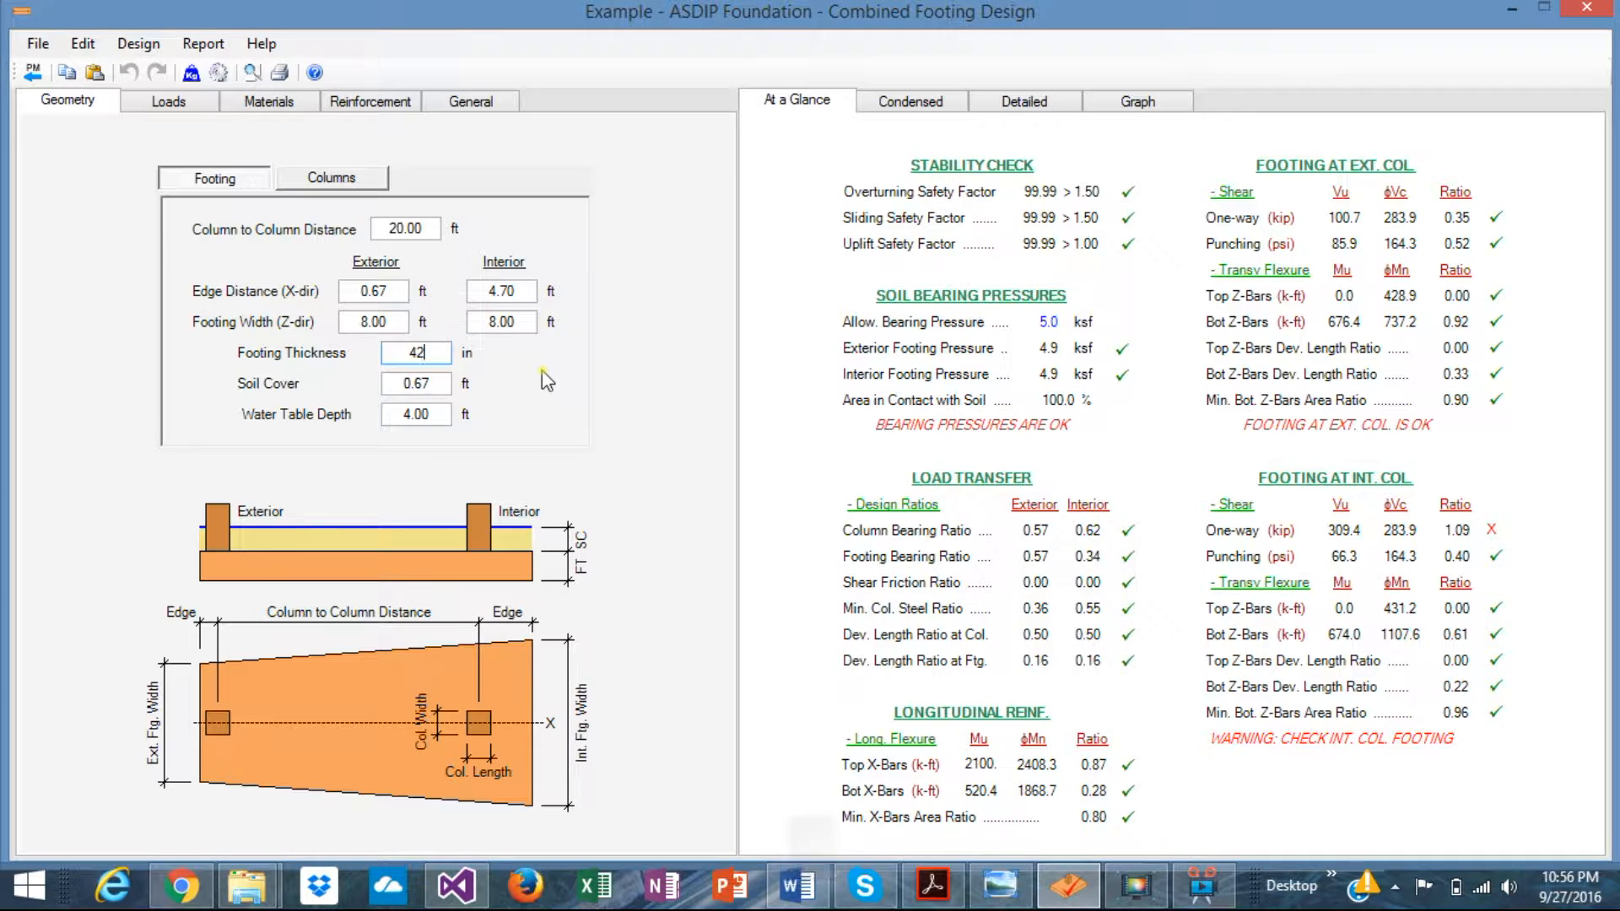
key(Return)
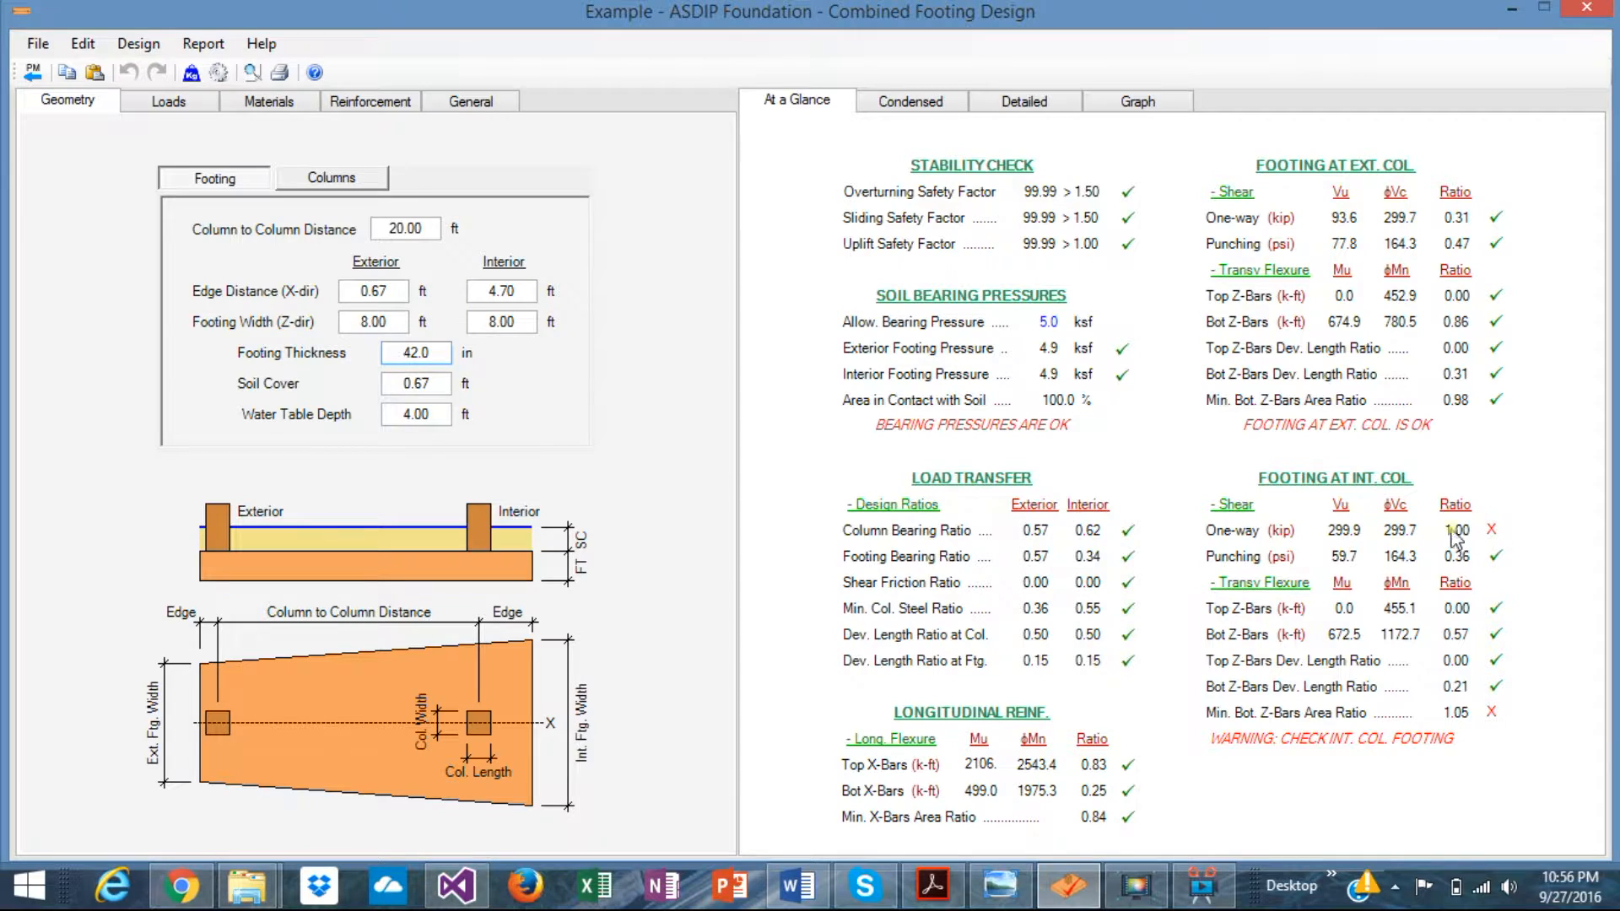
double_click(439, 353)
text(44)
key(Return)
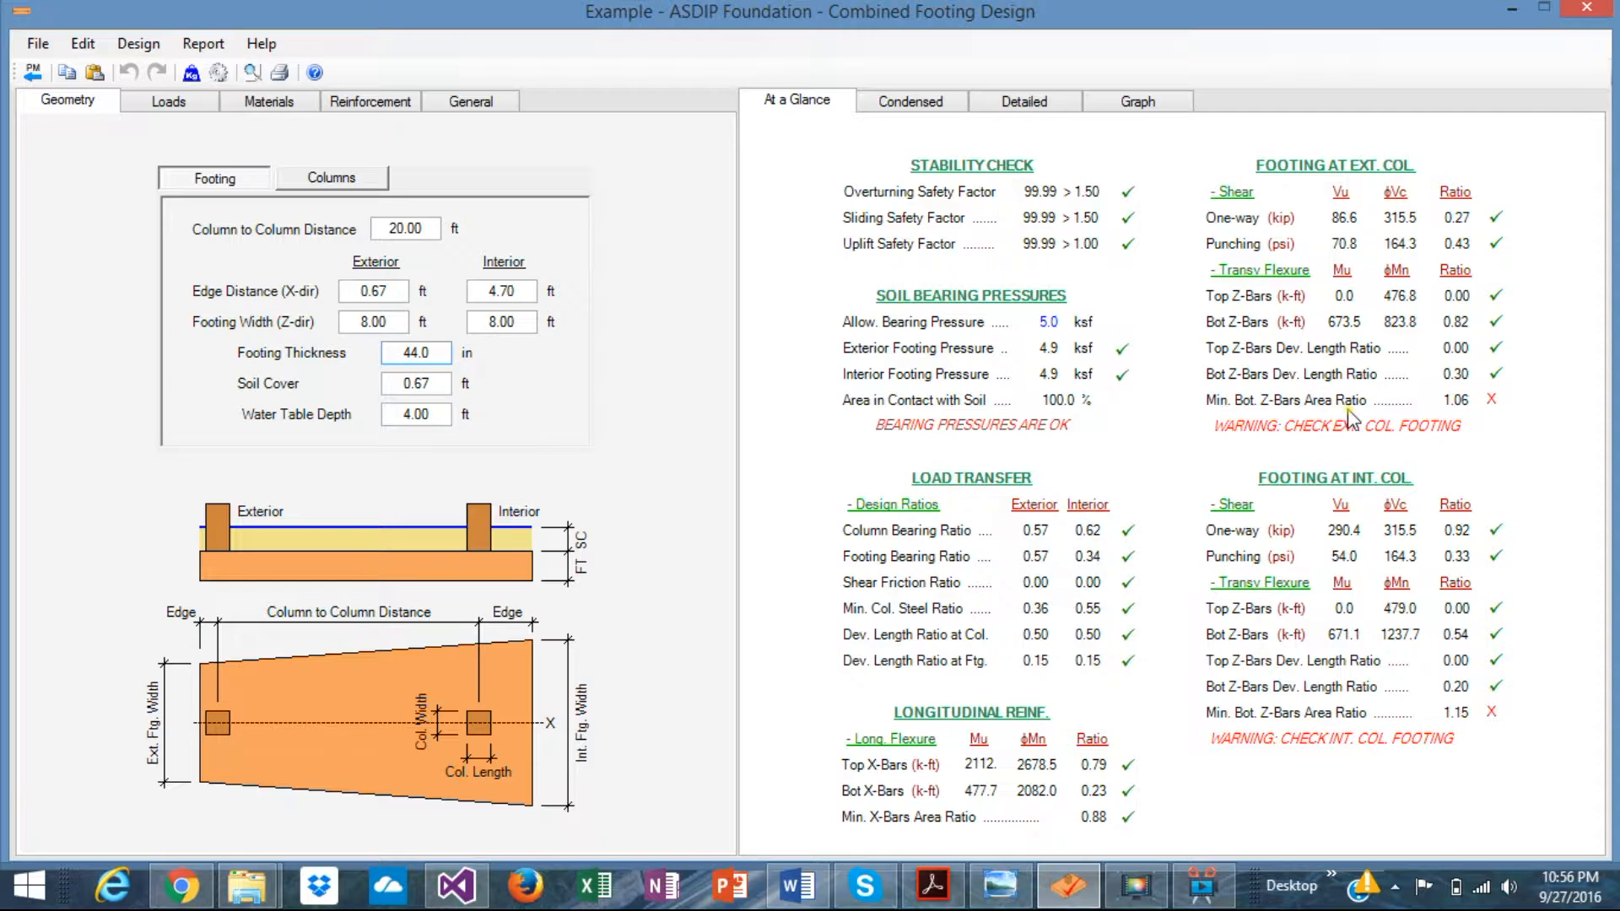
key(Left)
- In the footing reinforcement inputs, set the exterior top Z-bars to 7
click(363, 105)
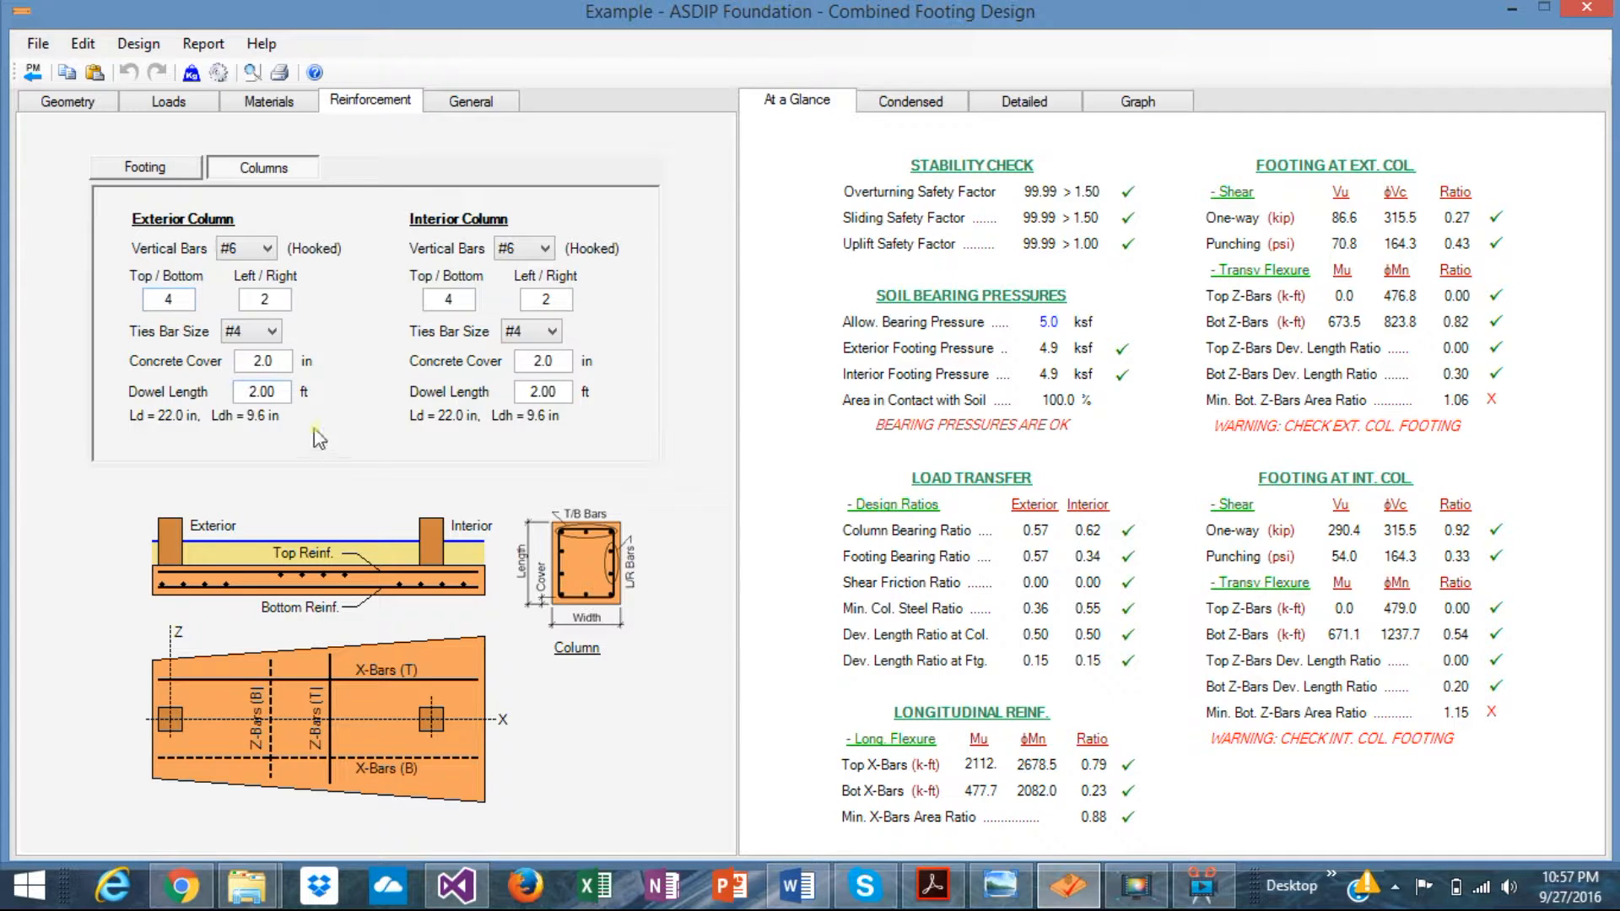
click(156, 165)
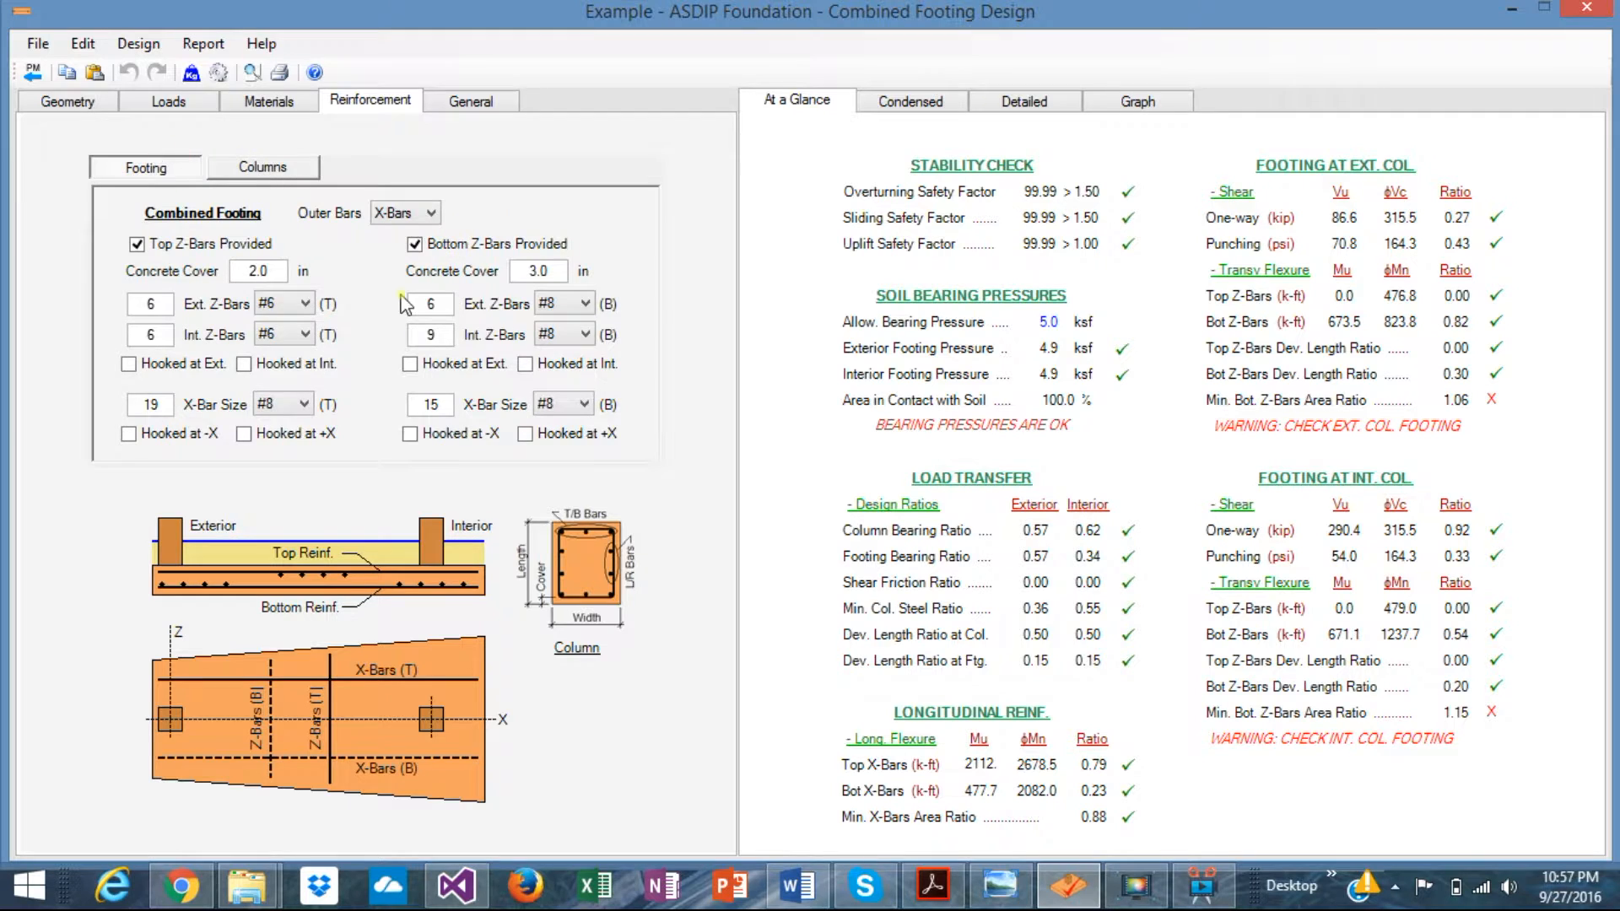
double_click(164, 304)
text(7)
key(Return)
- Set the interior column Z-bars to 7 top and 10 bottom, then review the detailed results
click(163, 334)
click(163, 334)
text(7)
key(Return)
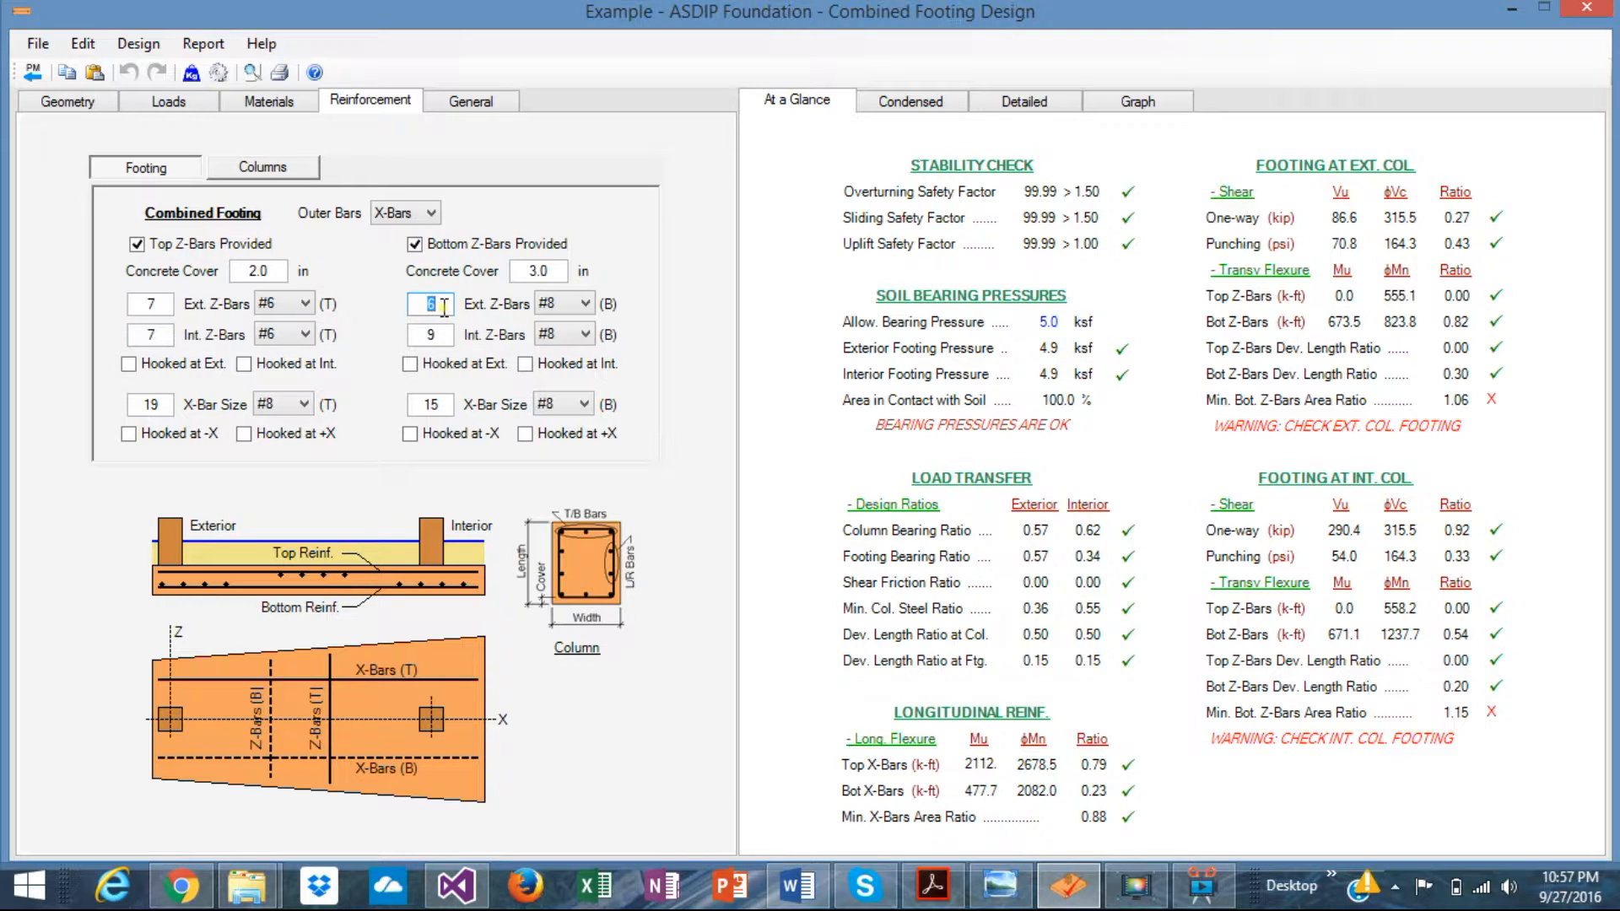
text(710)
key(Return)
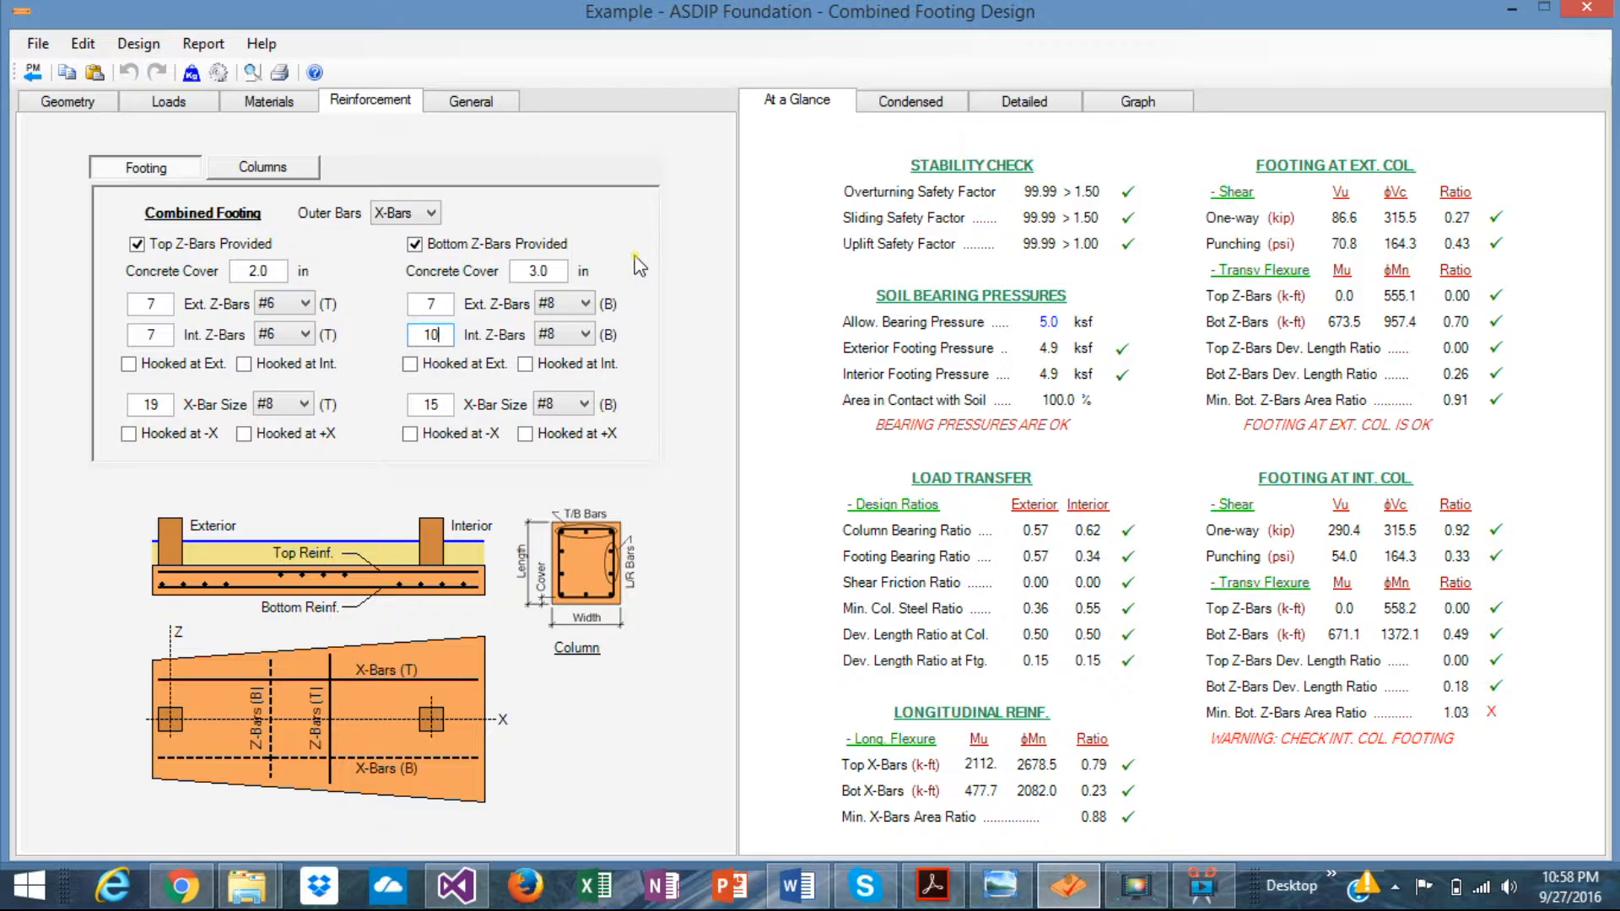
click(1025, 106)
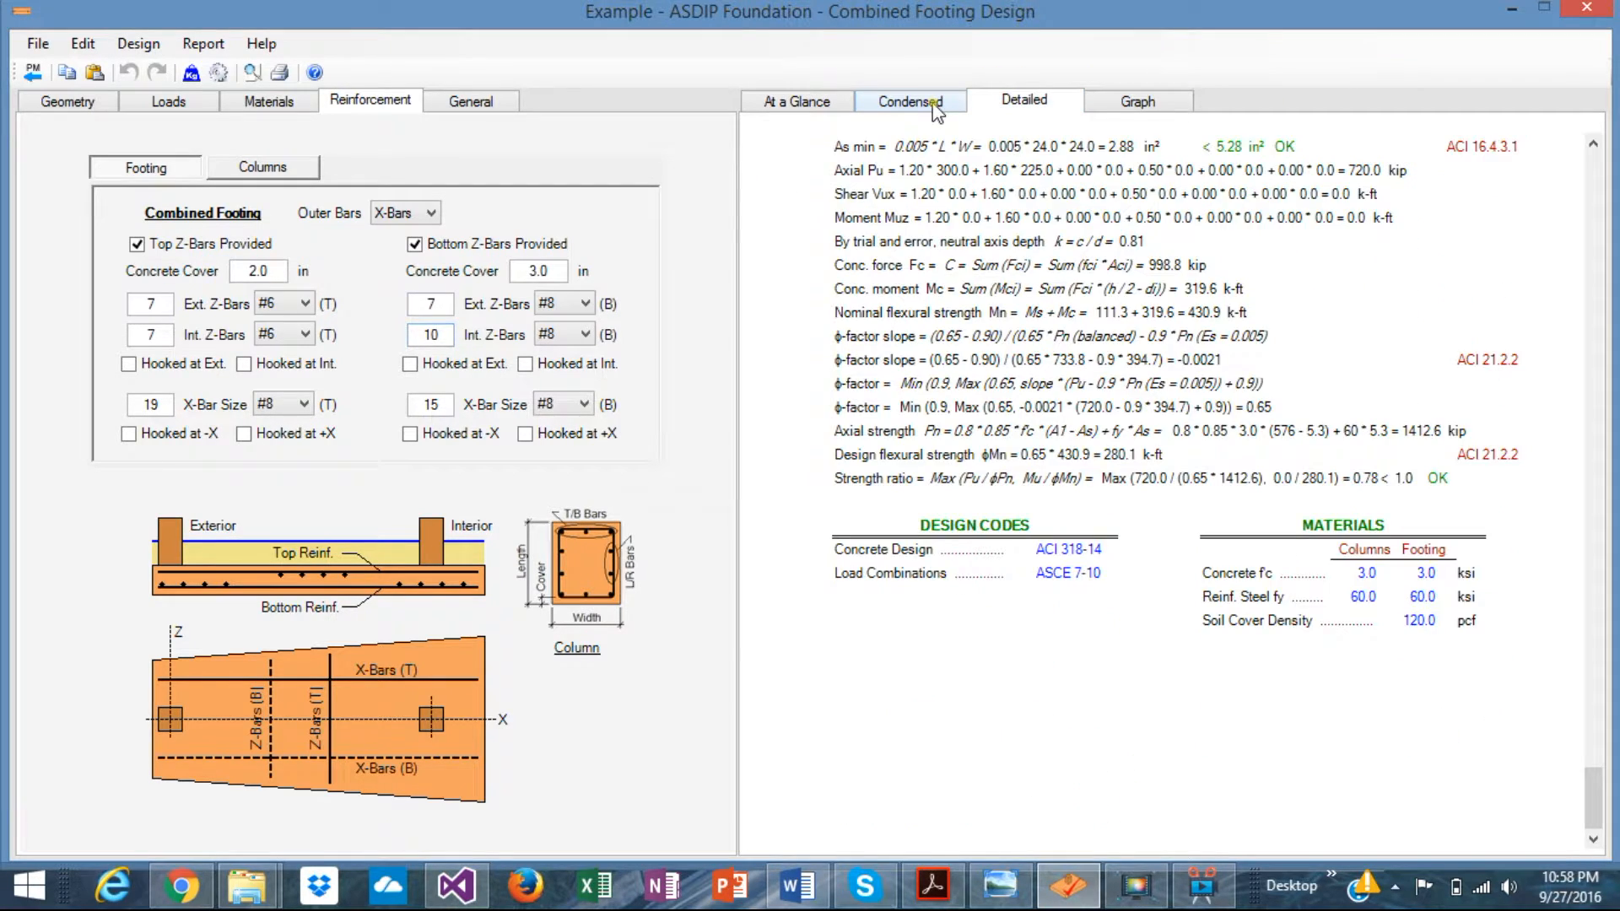
- Print-preview the Condensed Report, step through its four pages, and close the preview
click(936, 108)
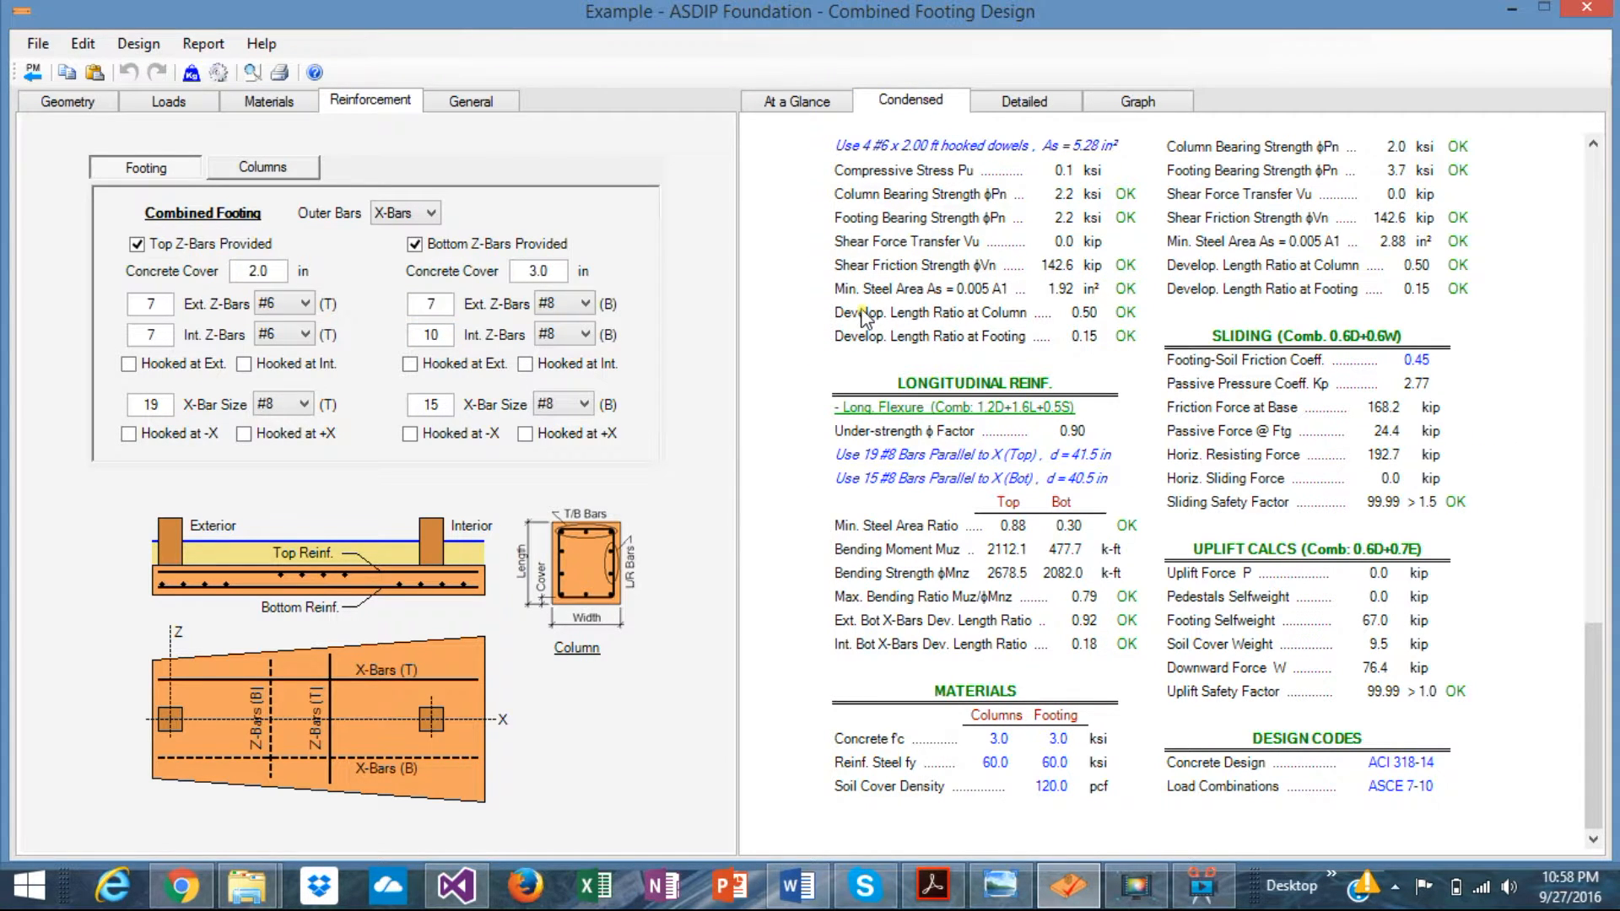
click(210, 48)
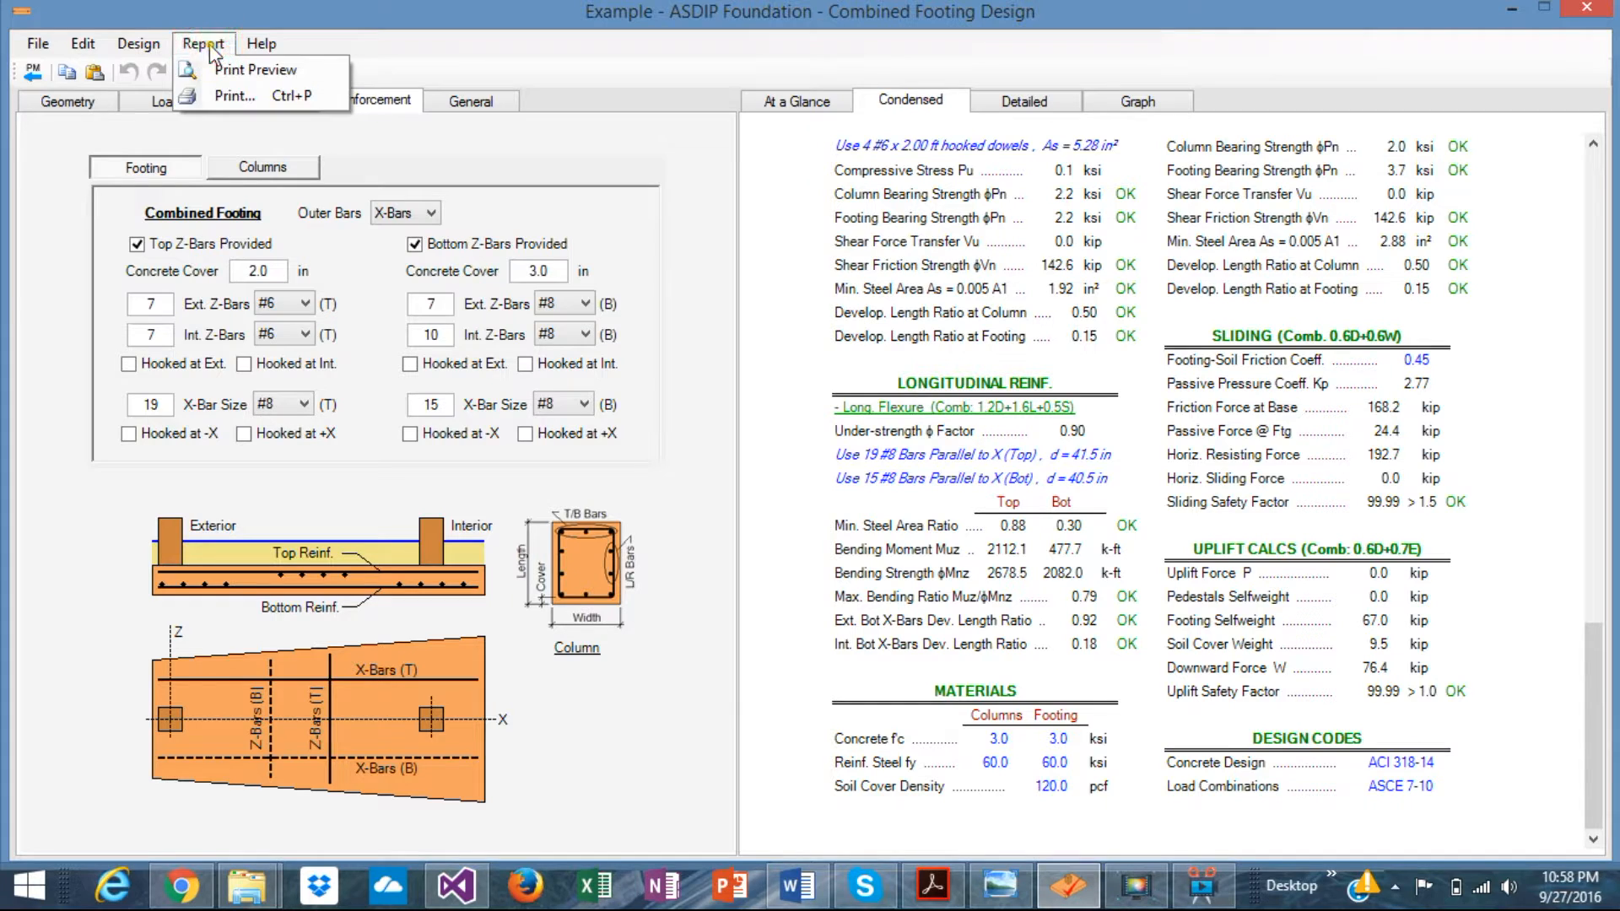
click(257, 74)
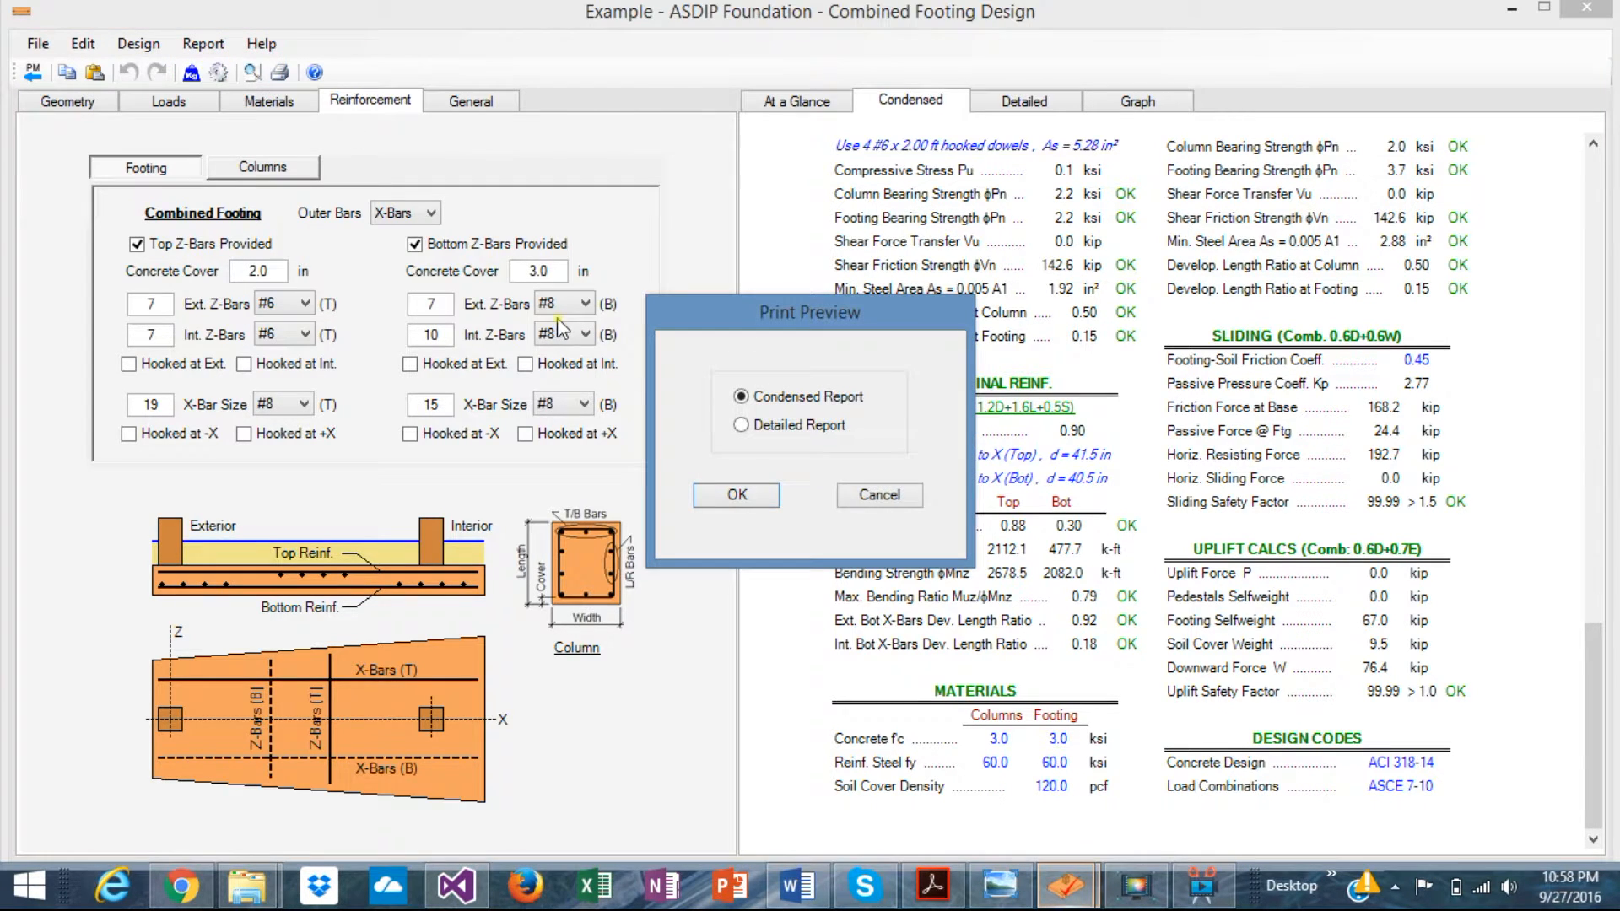
click(746, 496)
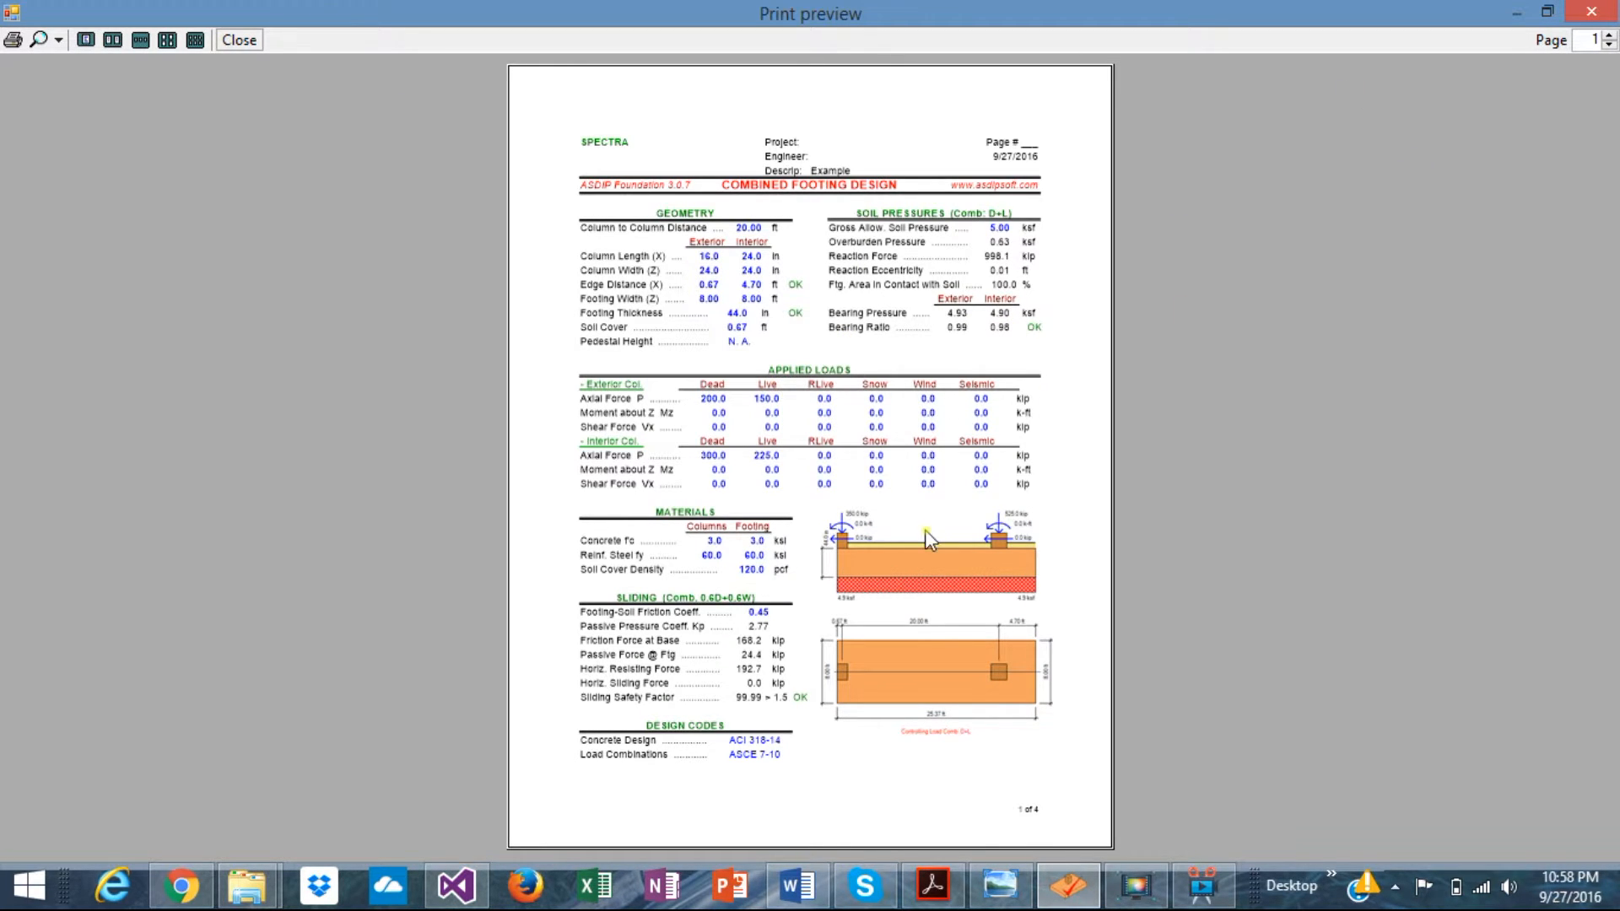
click(1610, 36)
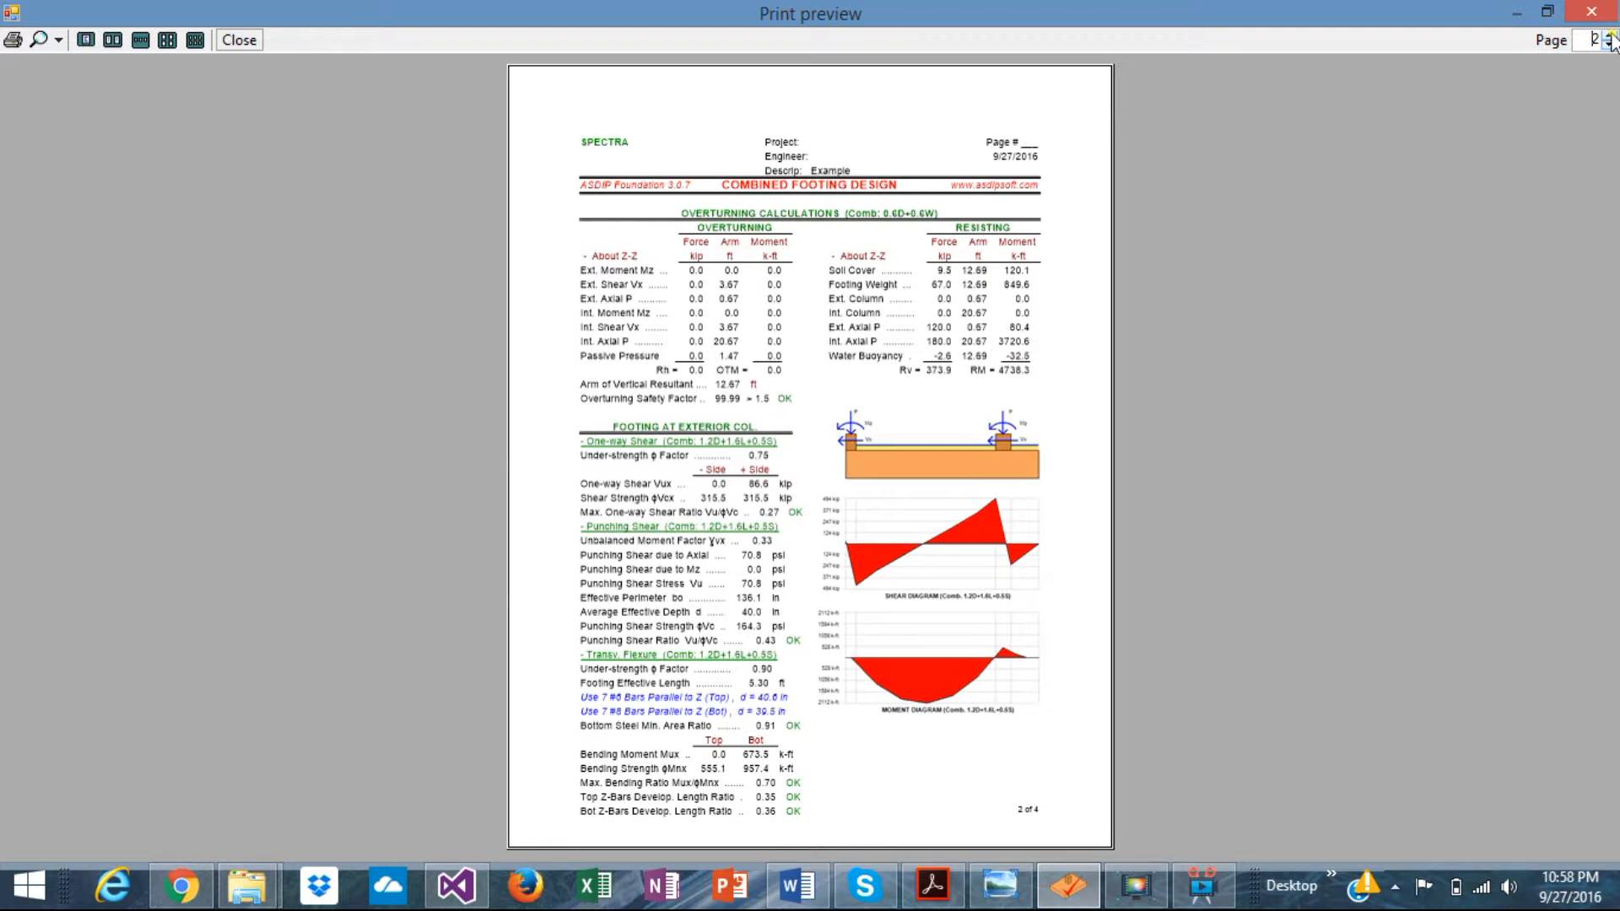
click(1610, 36)
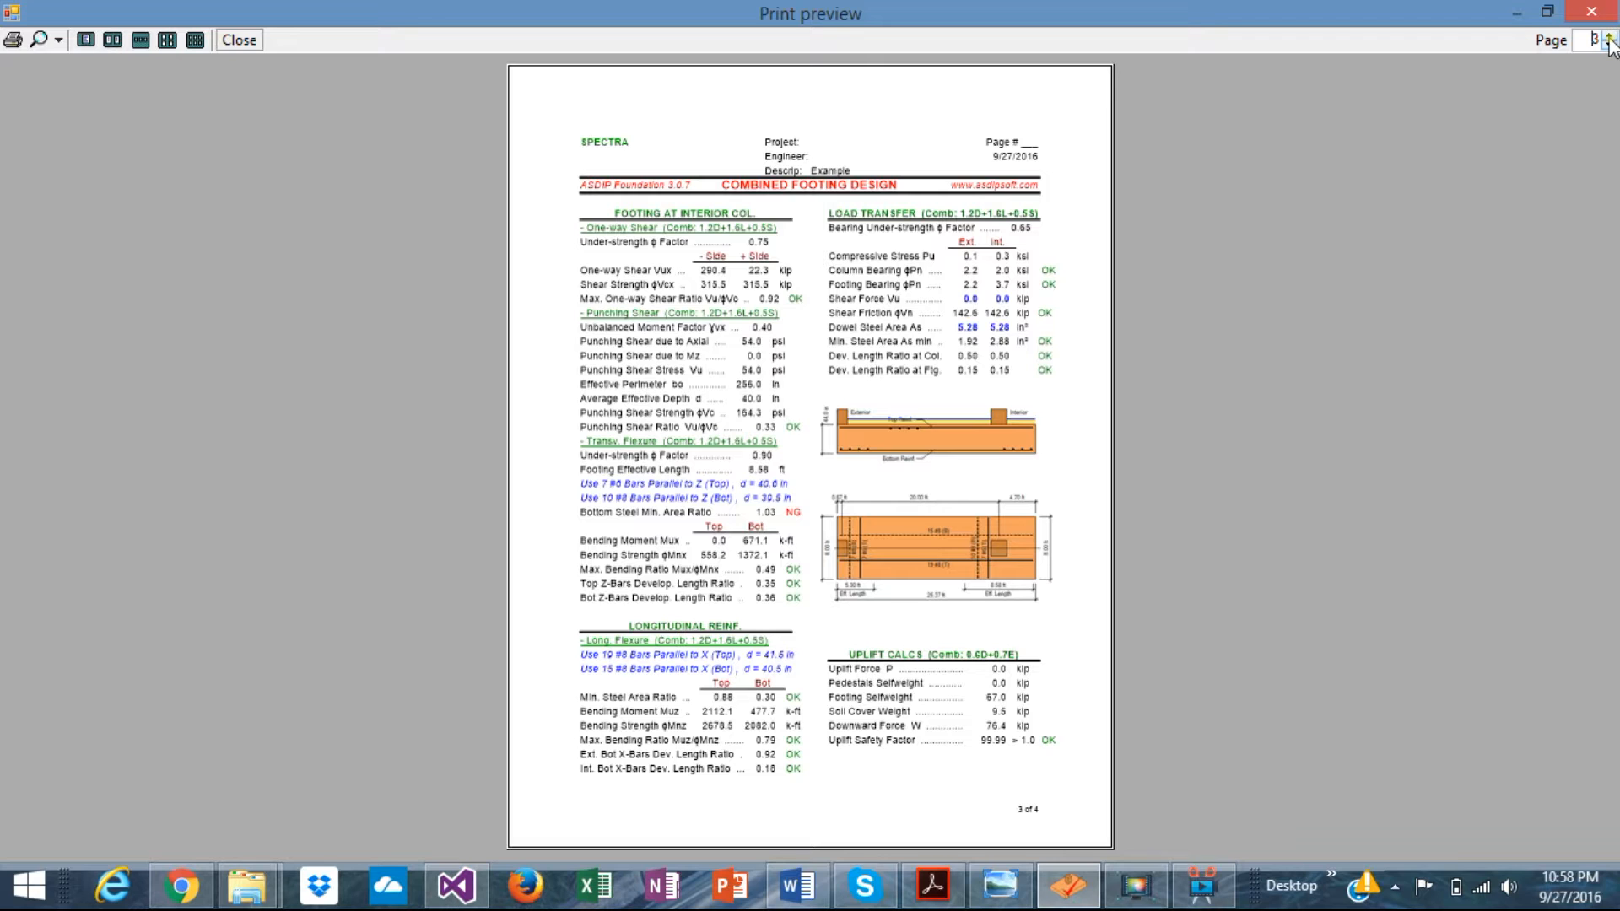
click(1610, 36)
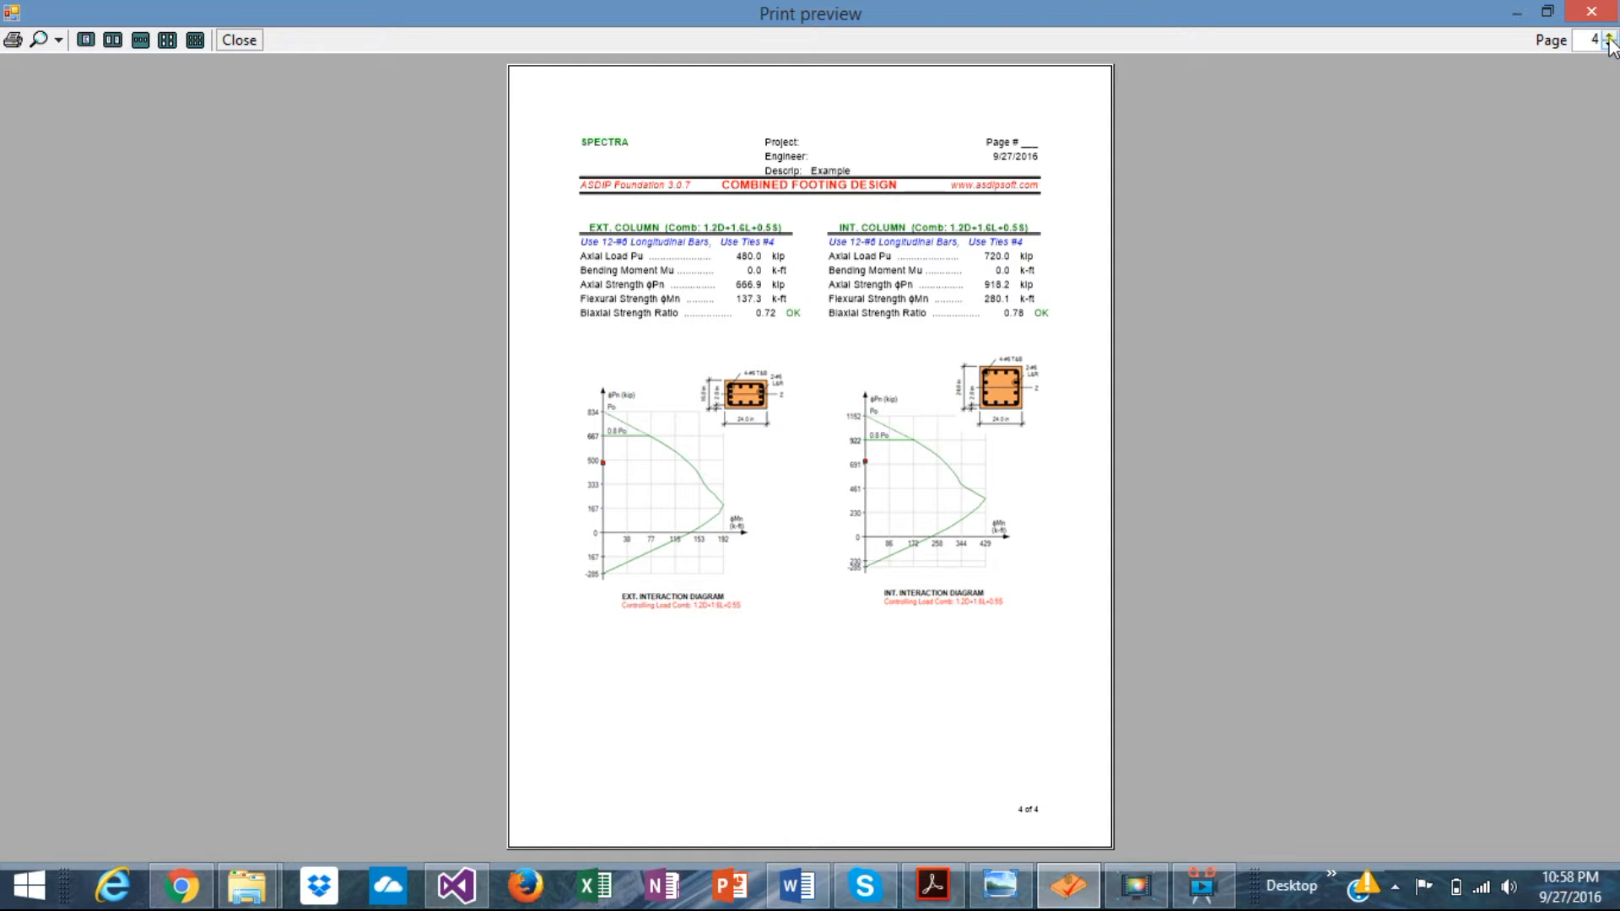
click(1592, 13)
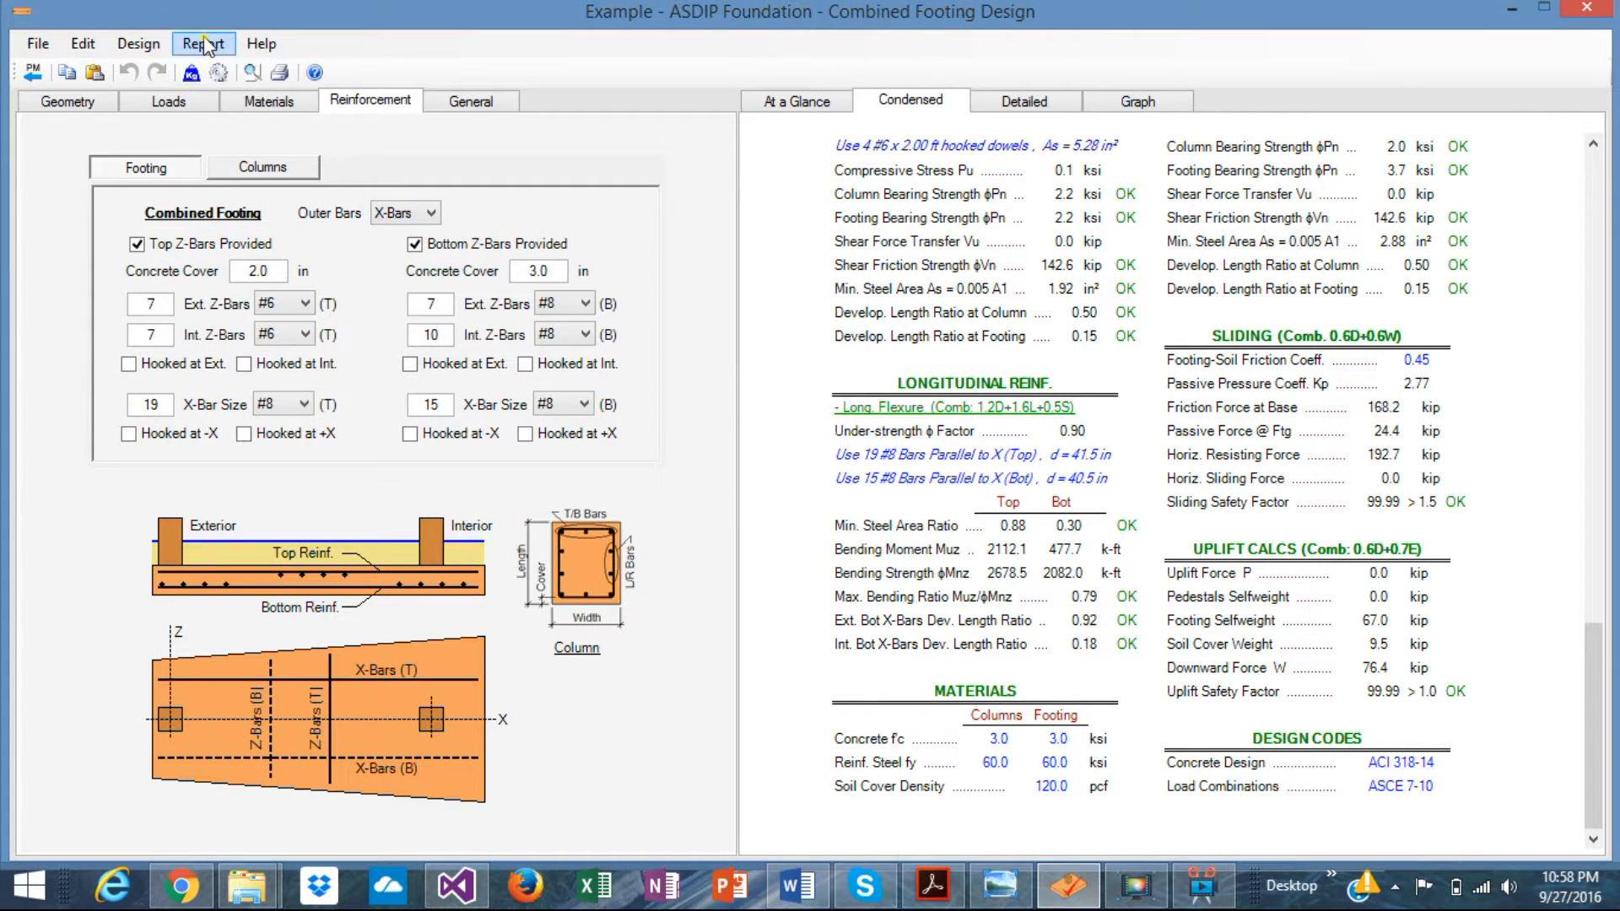
- Open a print preview of the Detailed Report and page through to page 8
click(203, 44)
click(241, 67)
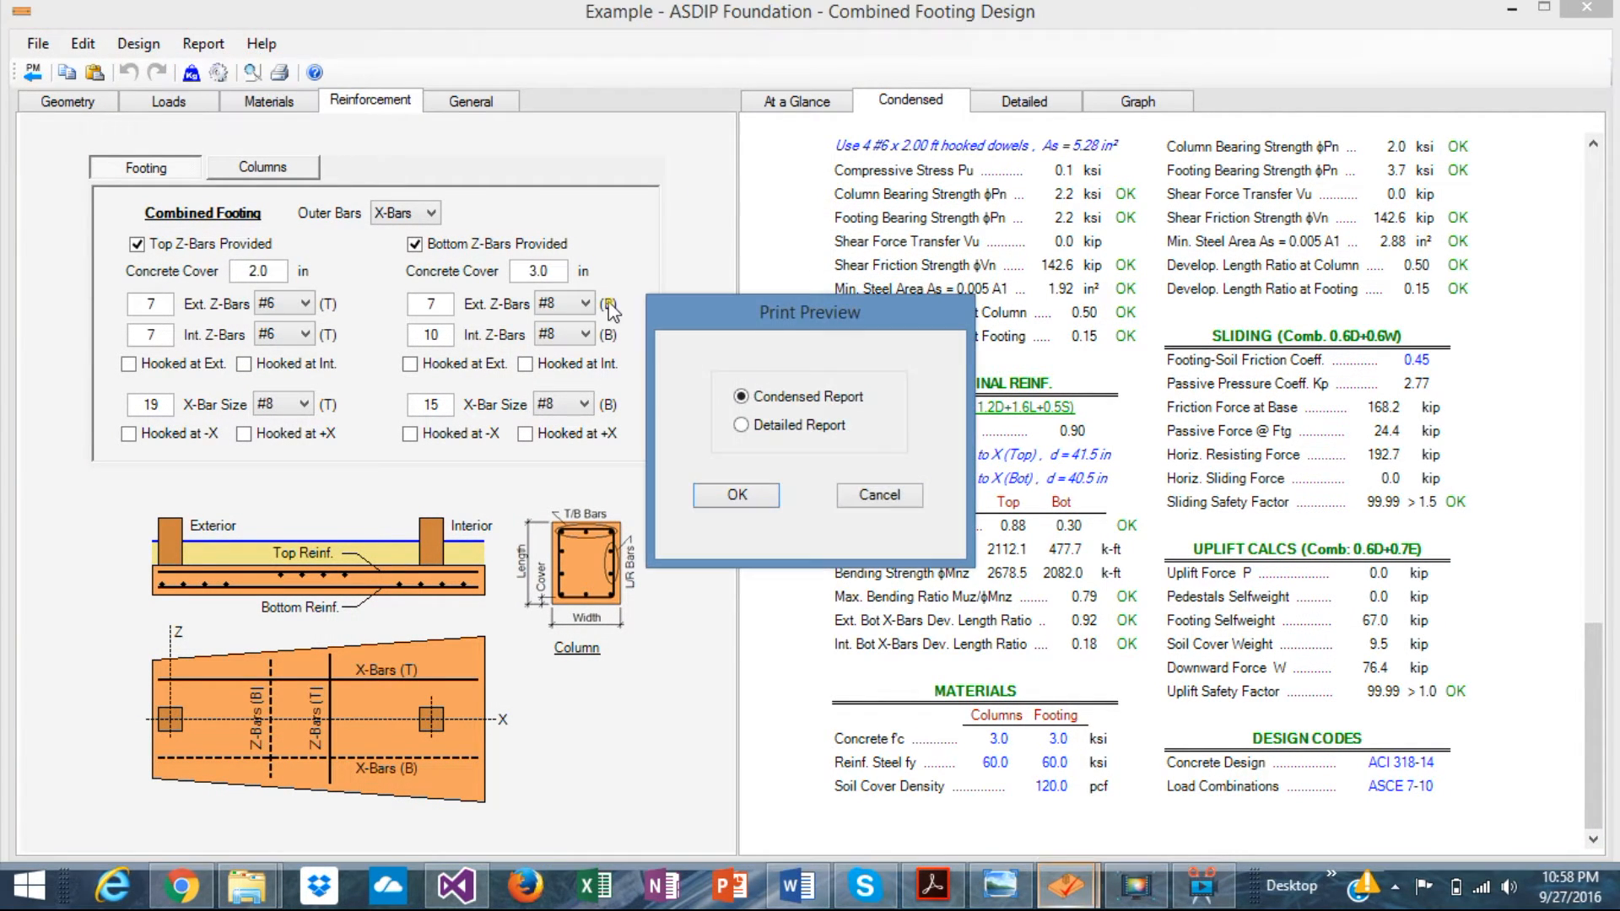
click(742, 425)
click(741, 496)
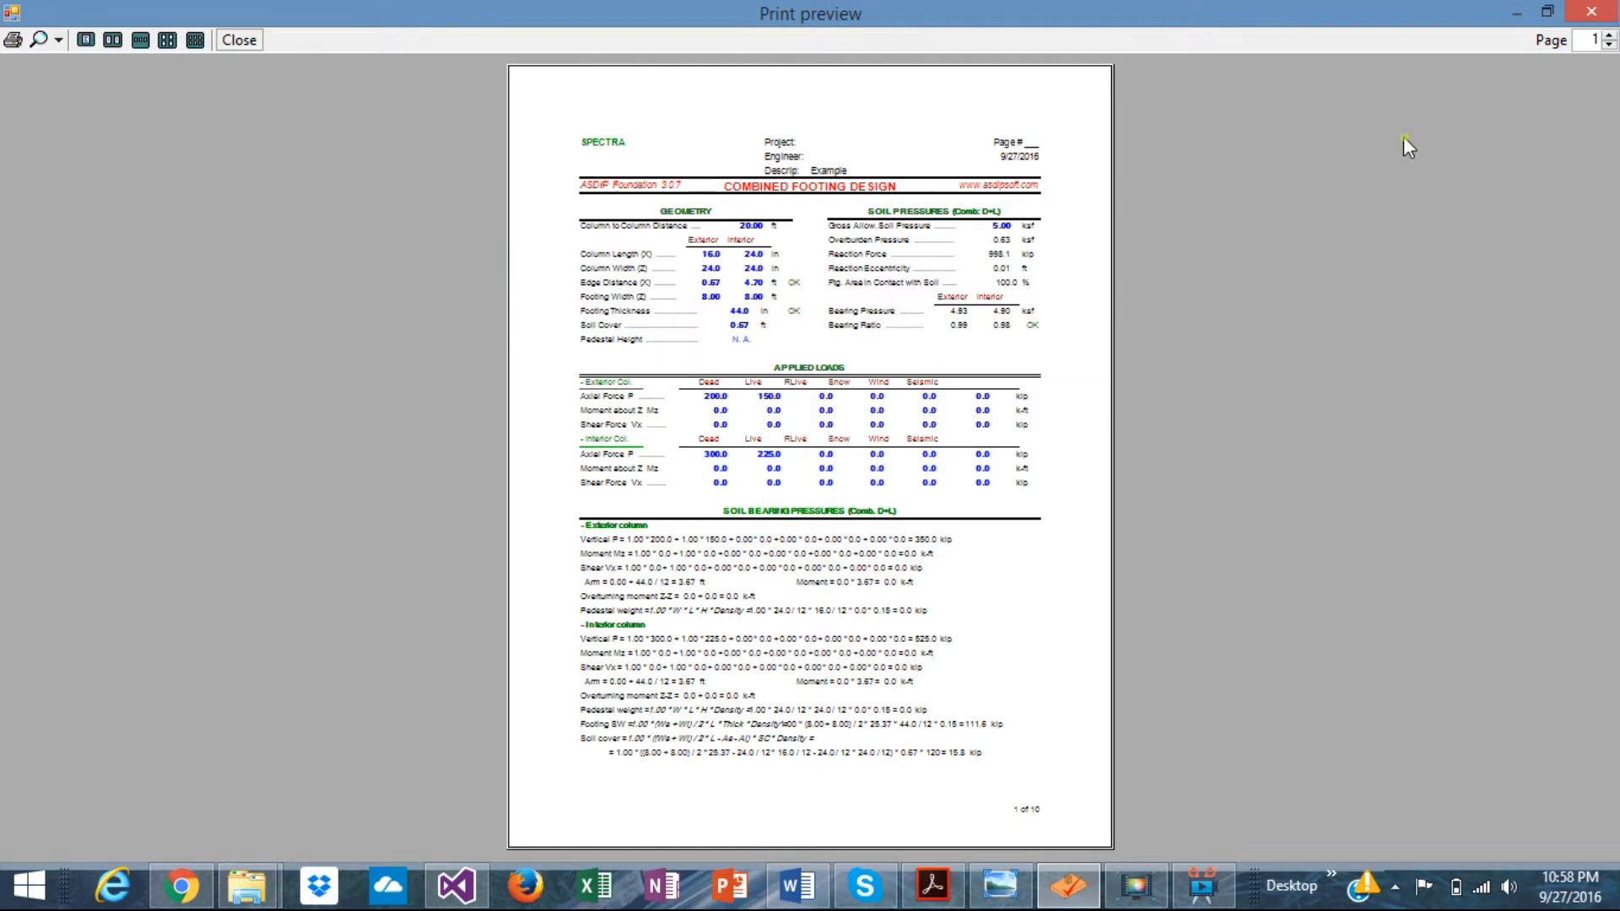
click(1609, 37)
click(1609, 36)
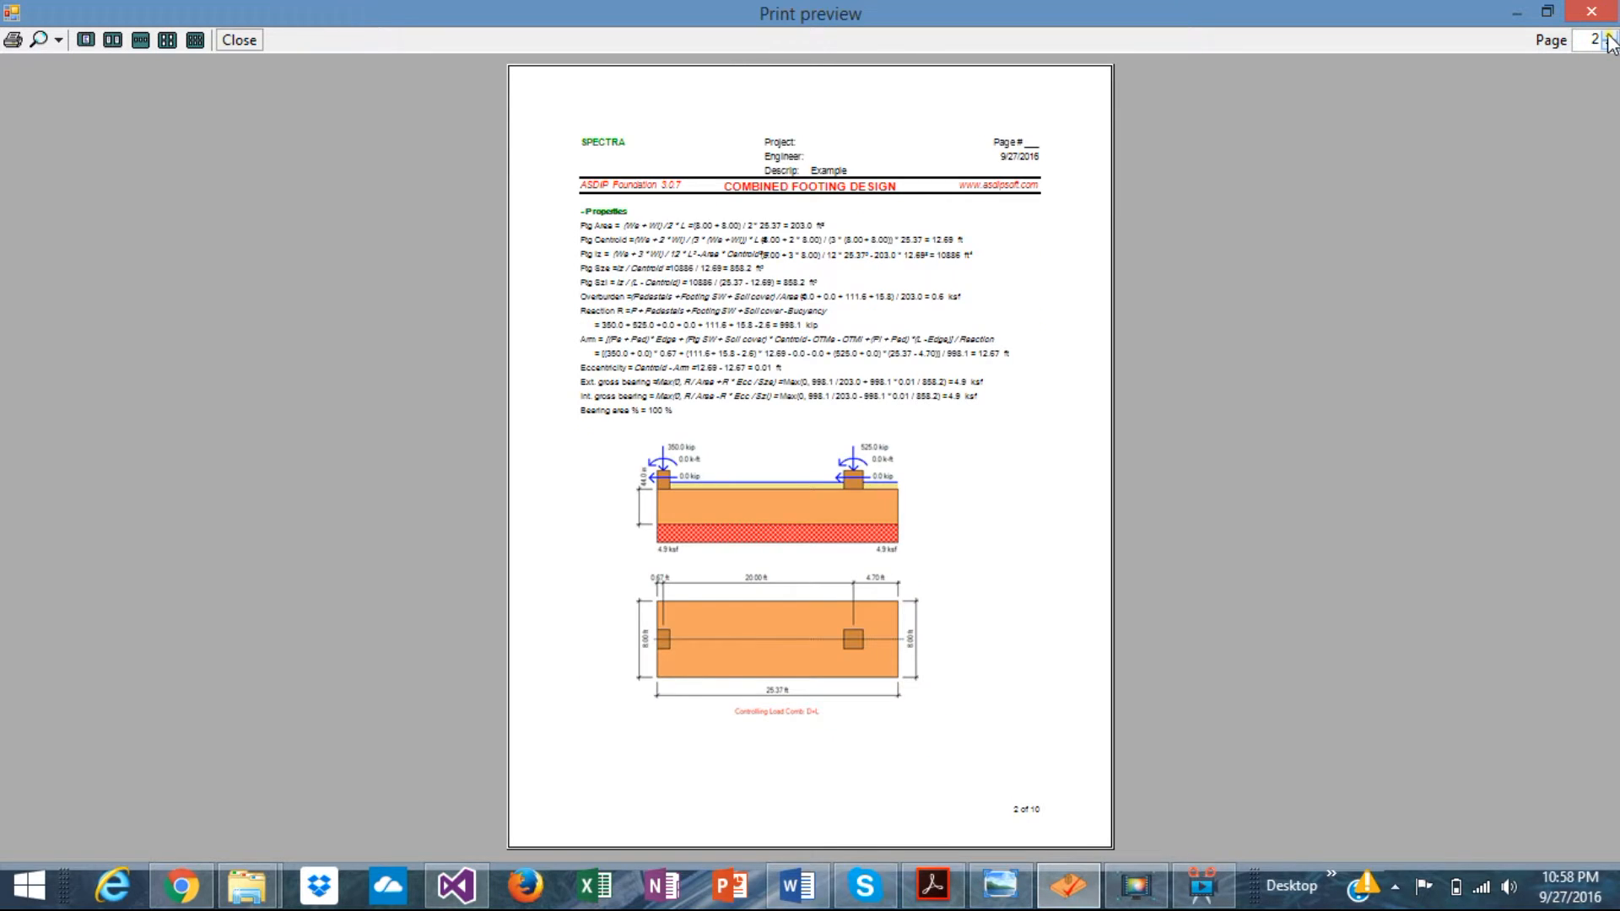
click(1609, 36)
click(1609, 36)
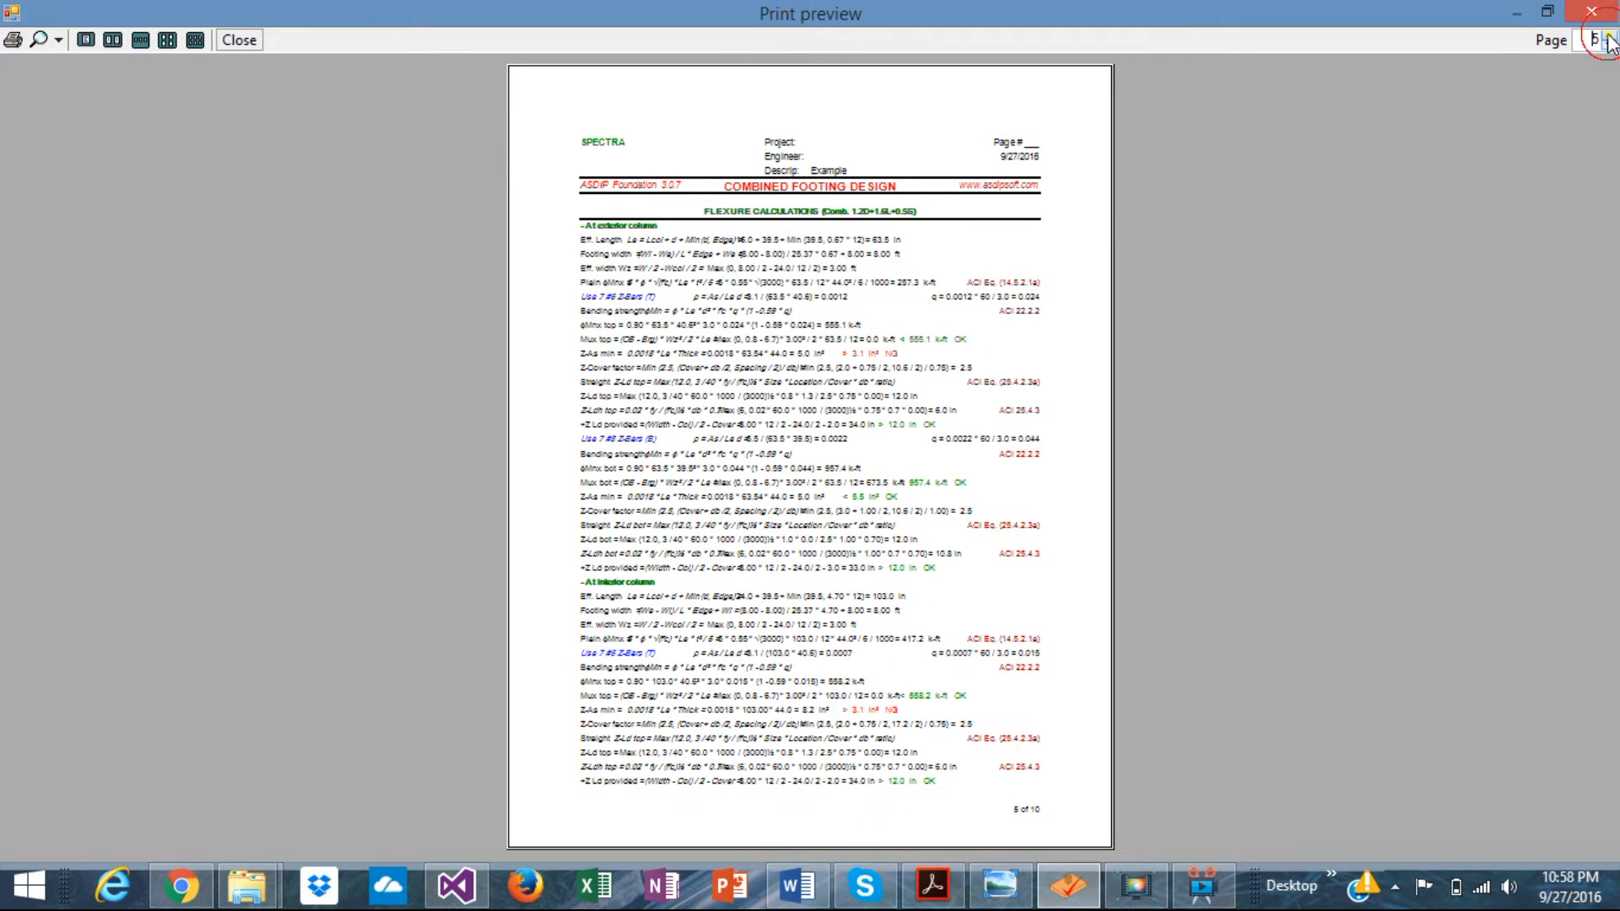
click(1609, 36)
click(1609, 36)
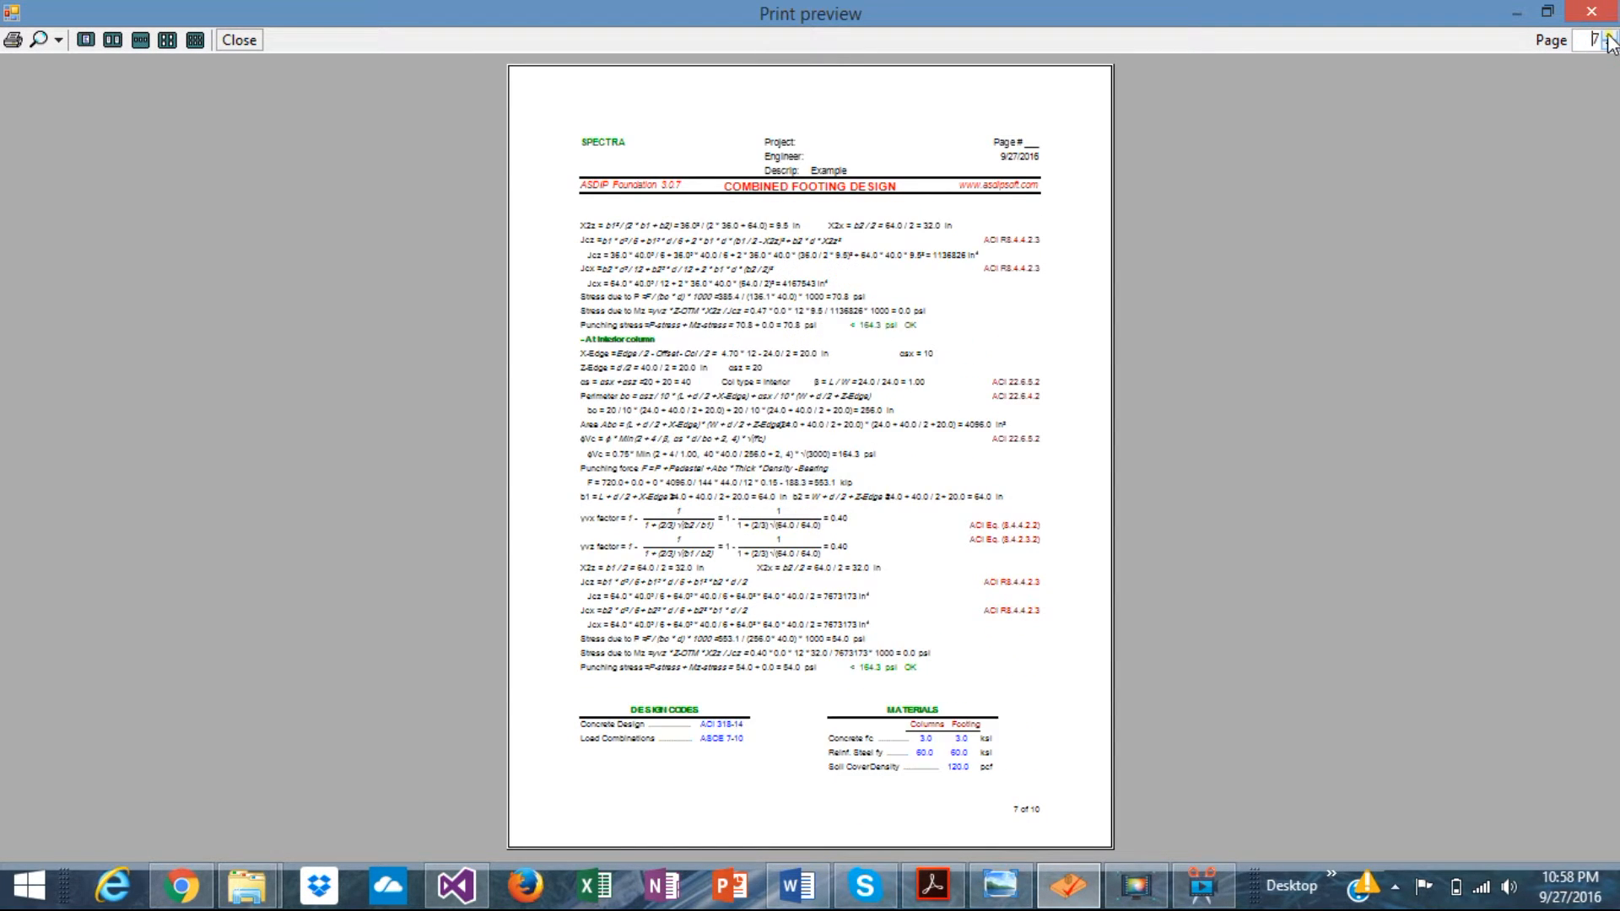
click(1609, 36)
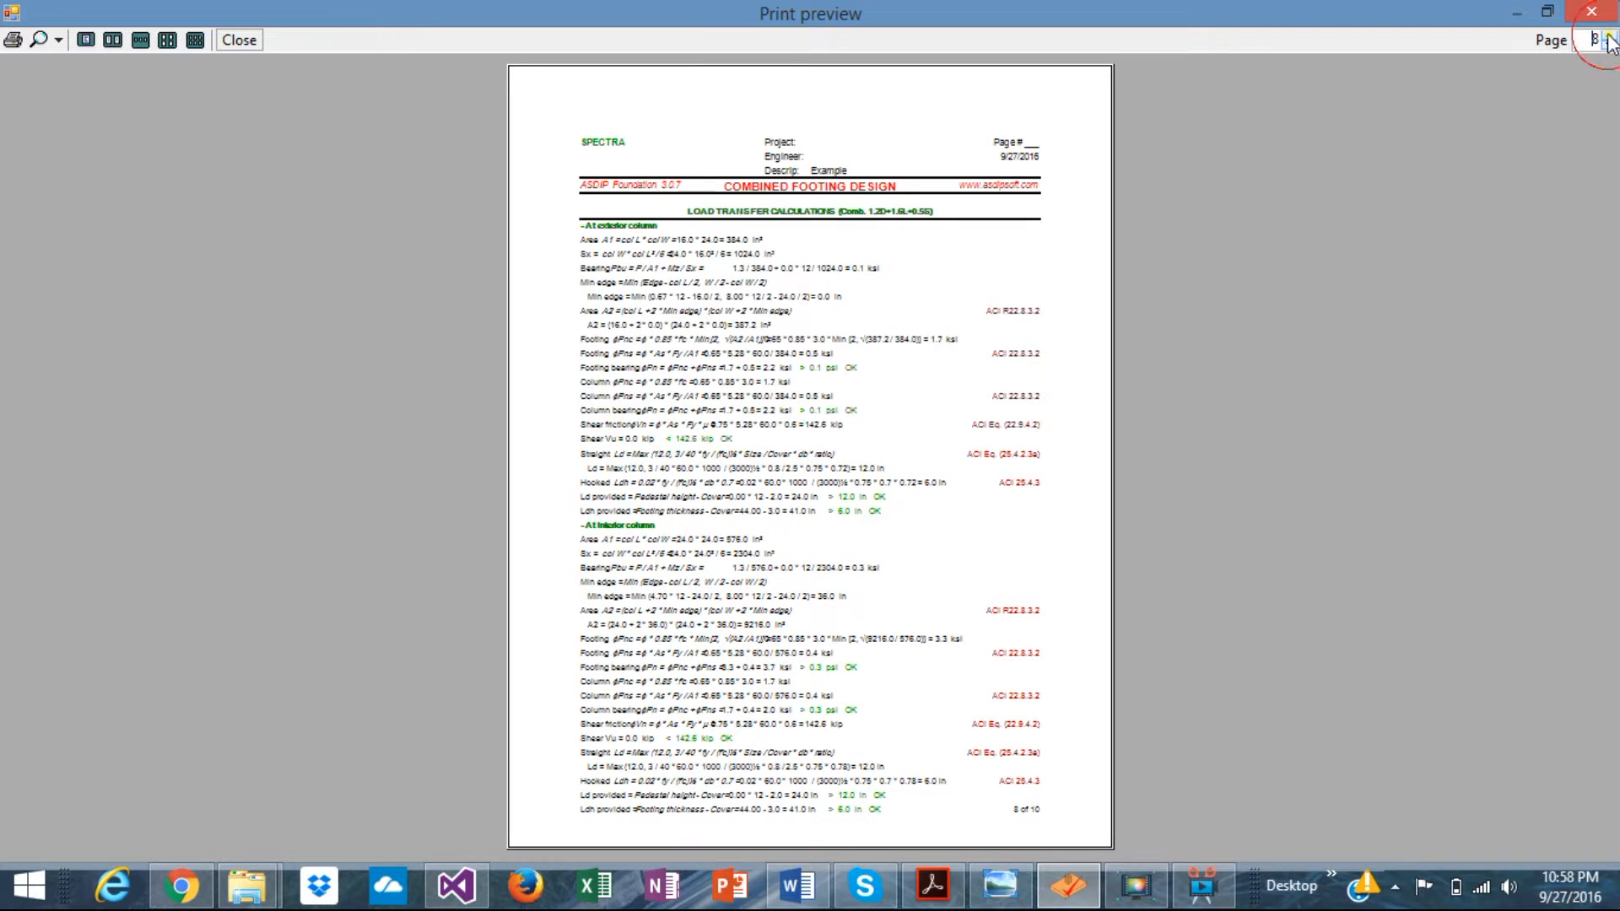
- Switch to the six-page view, step back to earlier pages, and close the preview
click(193, 41)
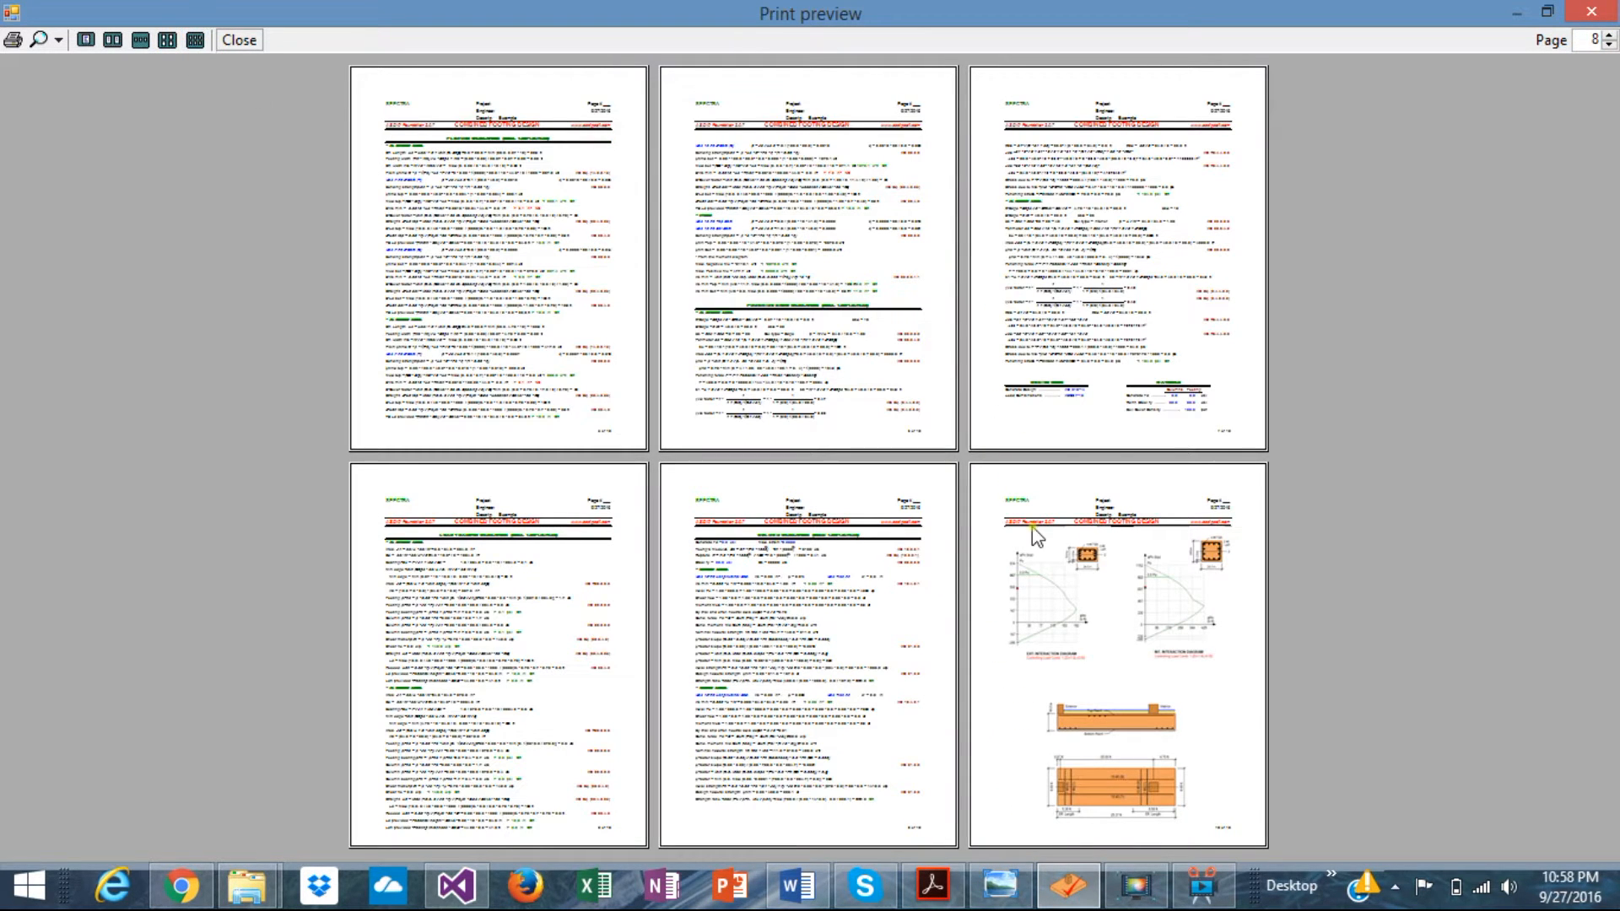
click(1609, 44)
click(1609, 44)
click(1609, 44)
click(1589, 11)
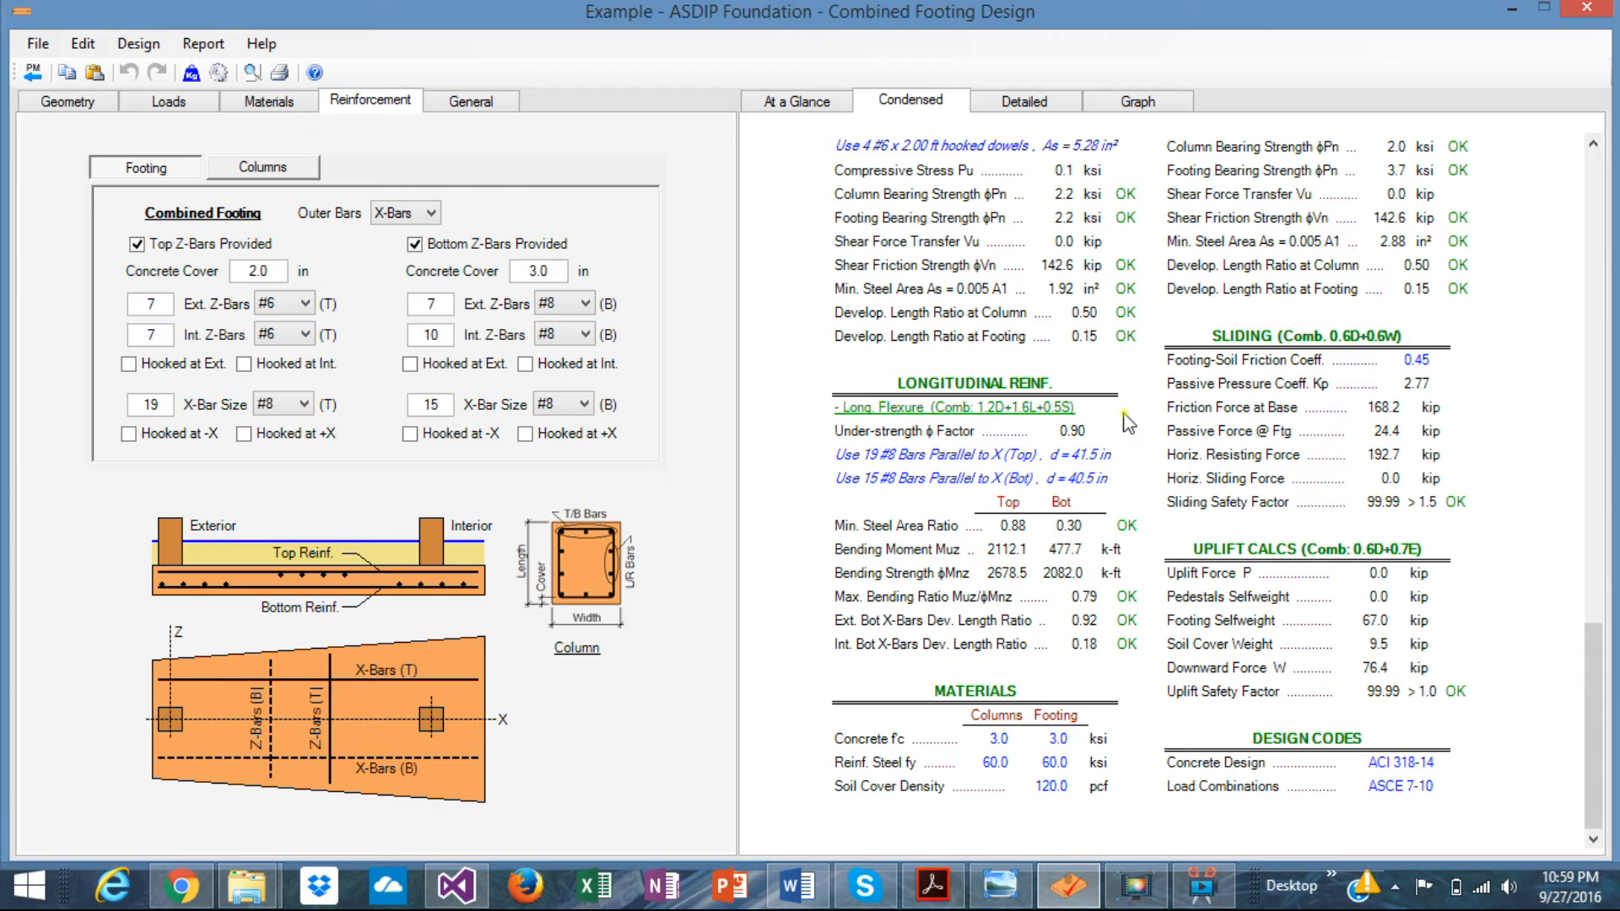
scroll(1129, 421, up, 4)
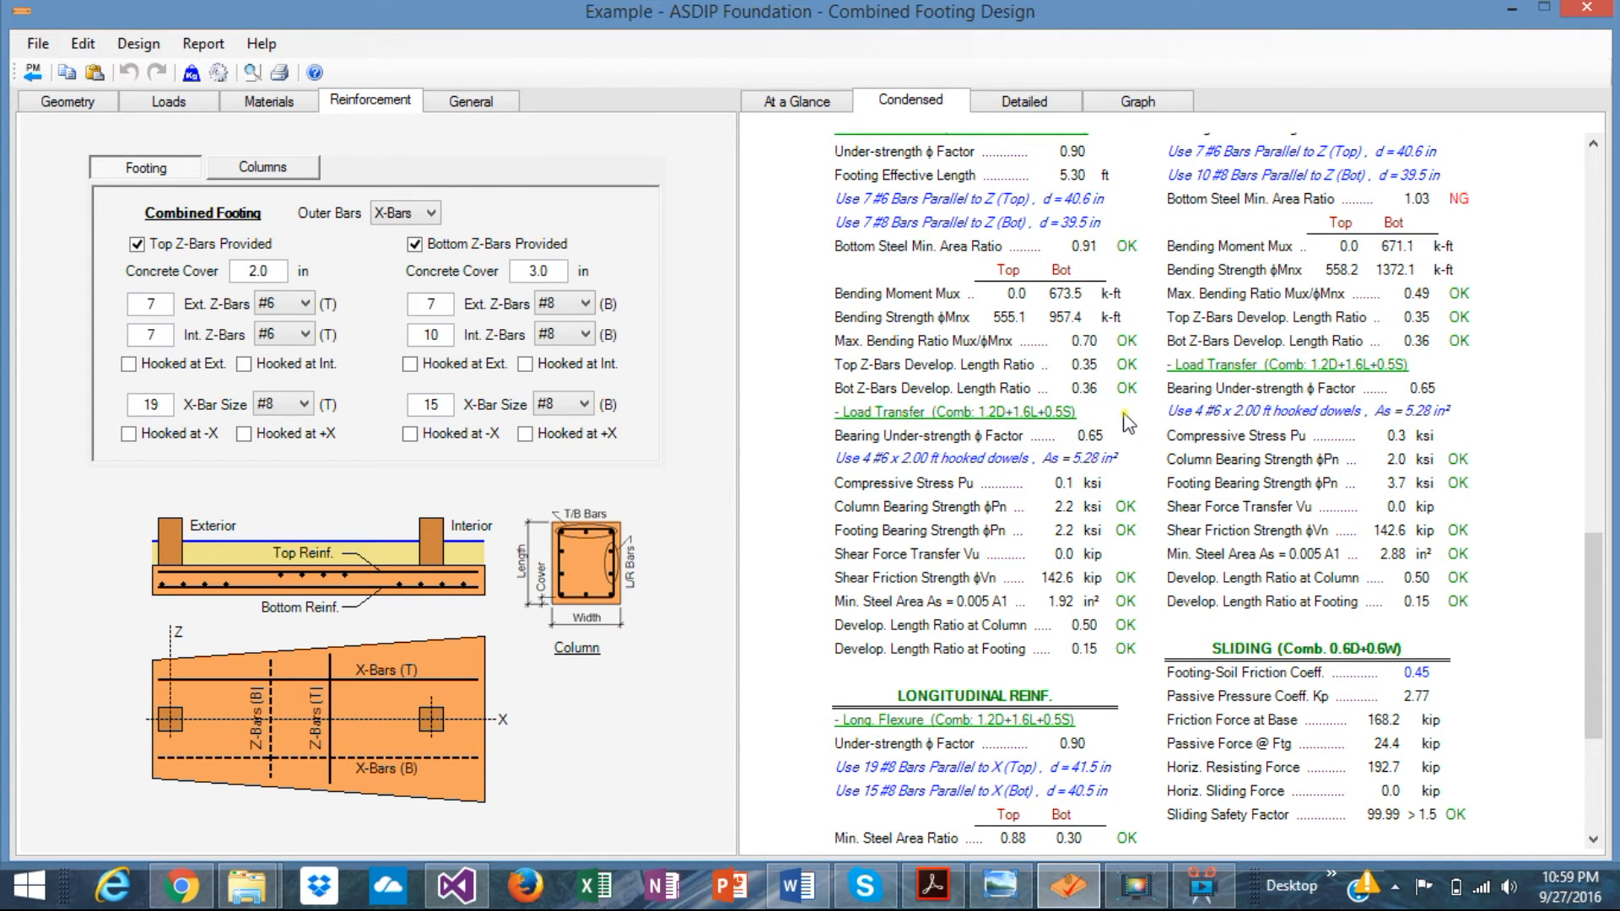